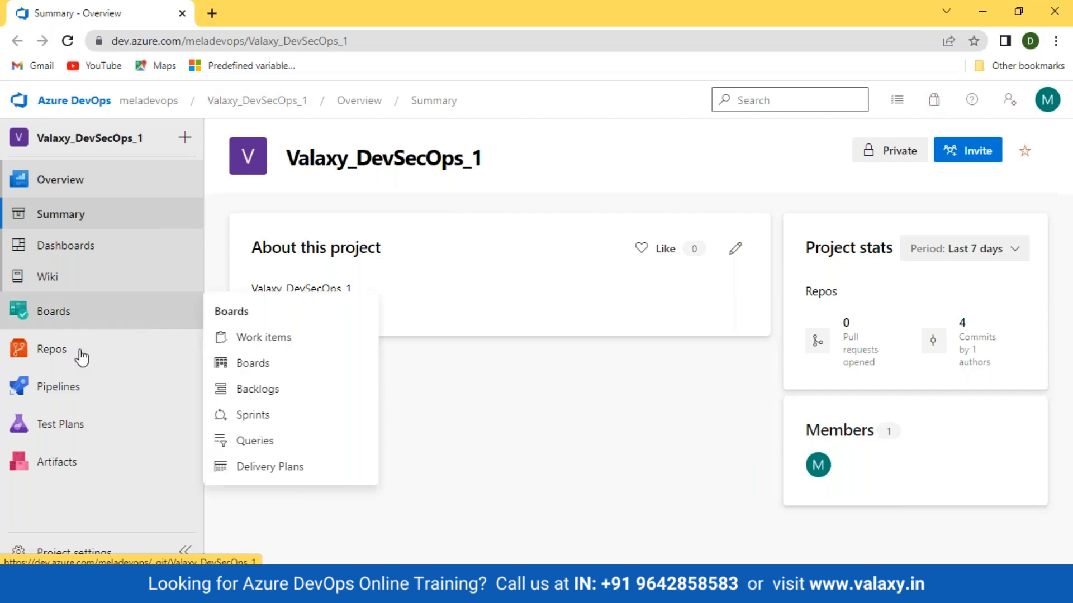
Open the repository files of the Valaxy_DevSecOps_1 project
{"action": "left_click", "coordinate": [24, 349]}
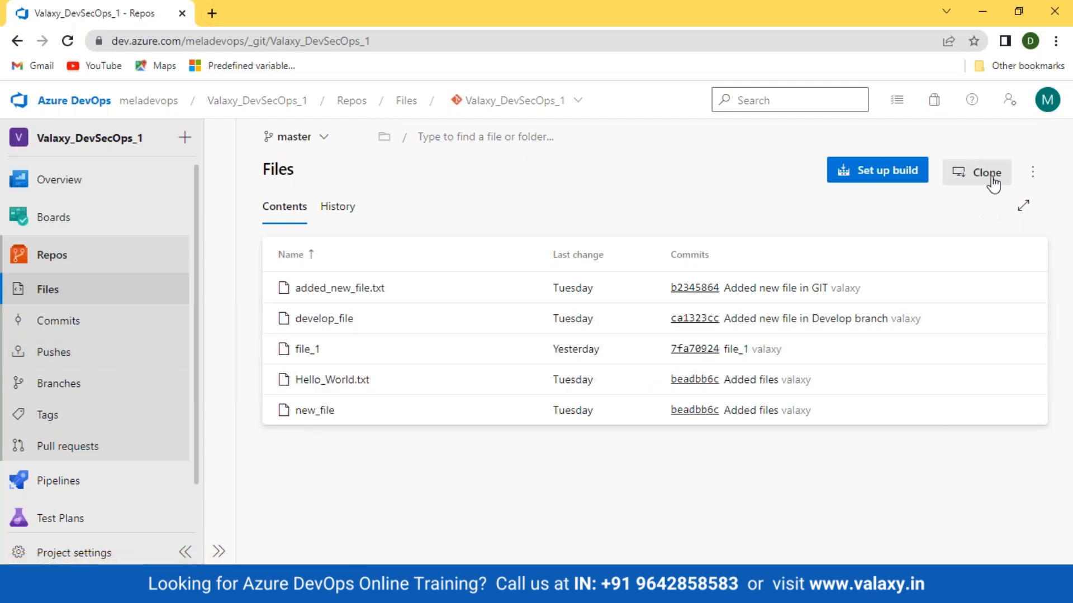
{"action": "left_click", "coordinate": [22, 296]}
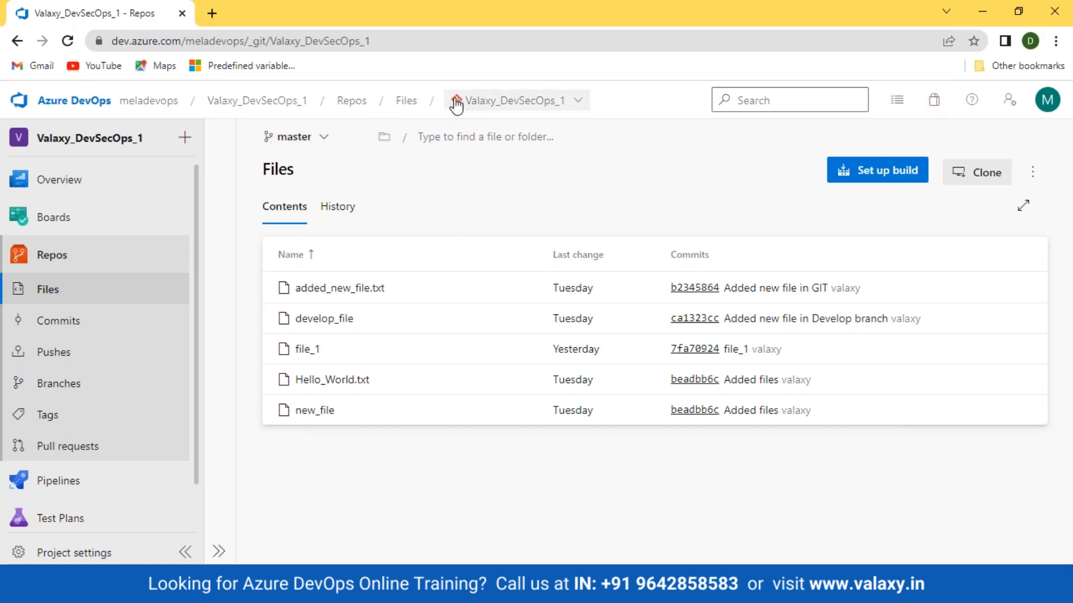
View the form for creating a new repository and cancel it without creating anything
{"action": "left_click", "coordinate": [576, 102]}
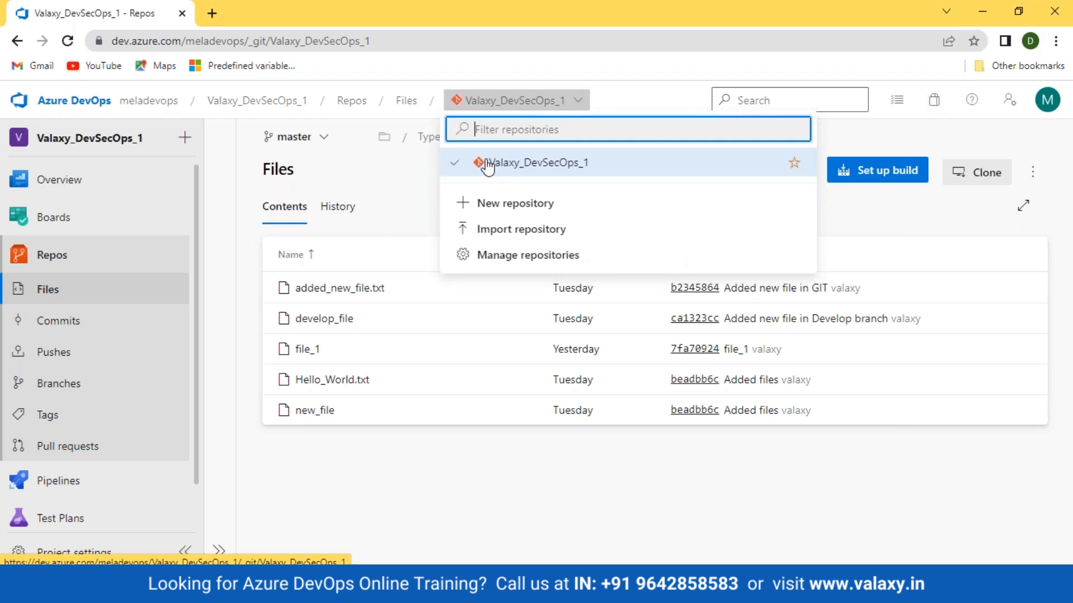
{"action": "left_click", "coordinate": [494, 207]}
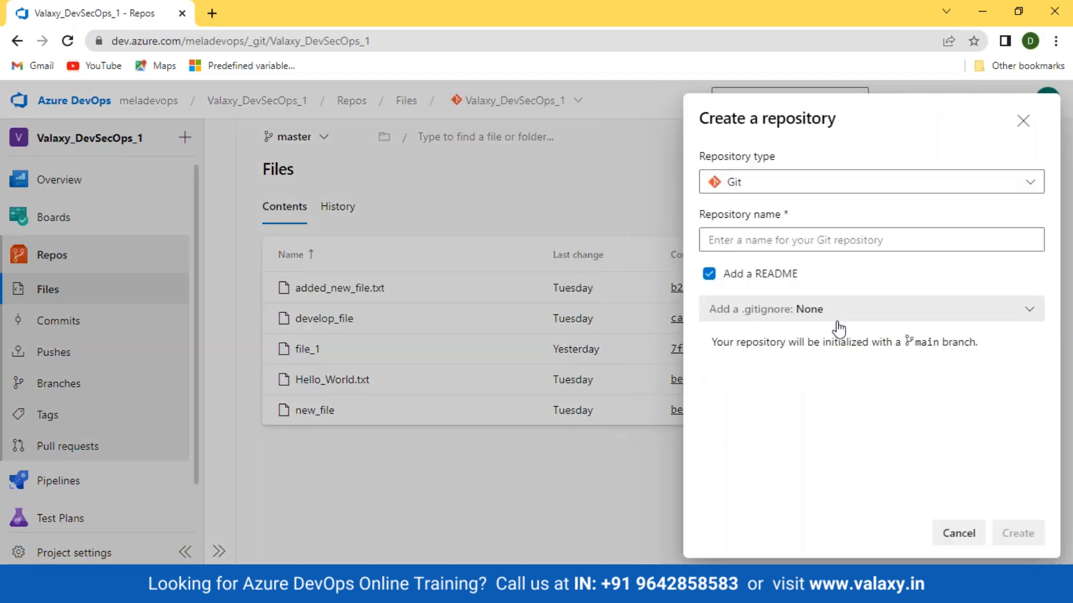
{"action": "left_click", "coordinate": [940, 541]}
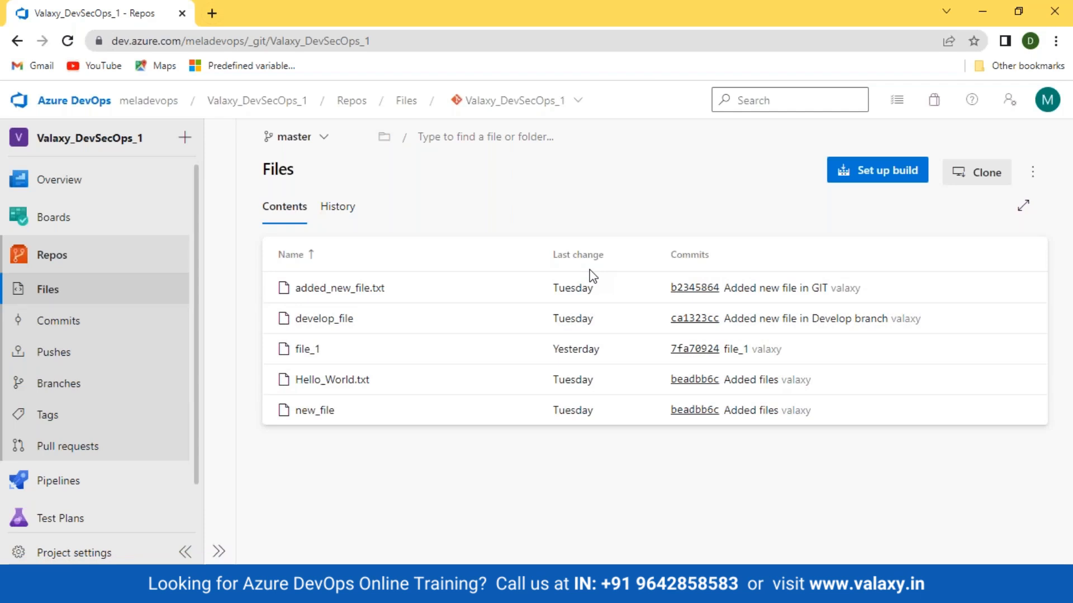
Look at the commit history of the master branch and return to the file contents
{"action": "left_click", "coordinate": [338, 208]}
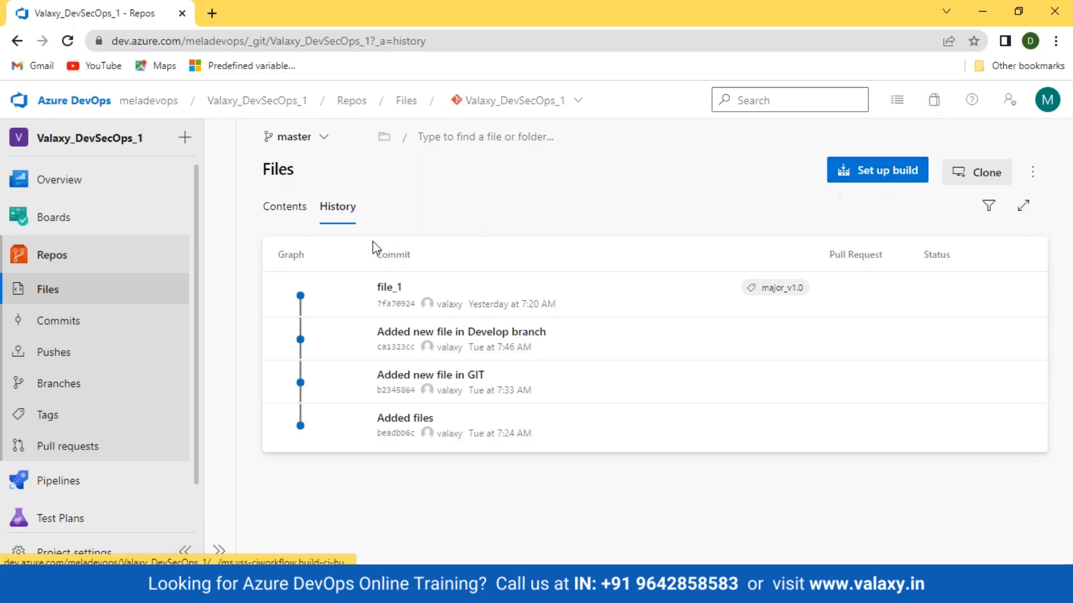
{"action": "left_click", "coordinate": [296, 214]}
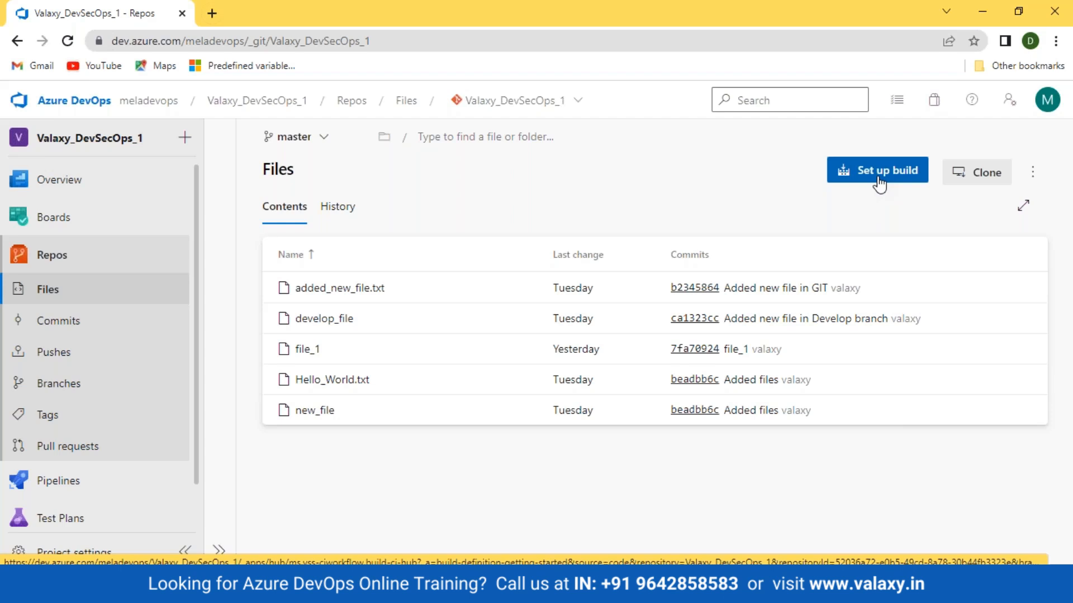
Open the clone options for the repository and compare the SSH and HTTPS addresses, leaving HTTPS selected
{"action": "left_click", "coordinate": [978, 173]}
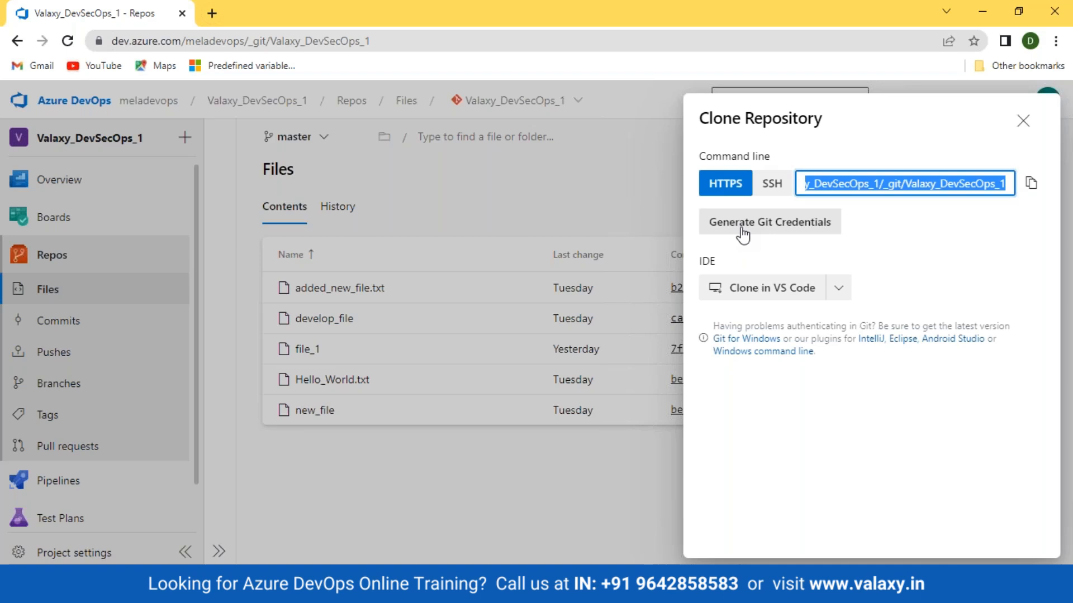
{"action": "left_click", "coordinate": [774, 187]}
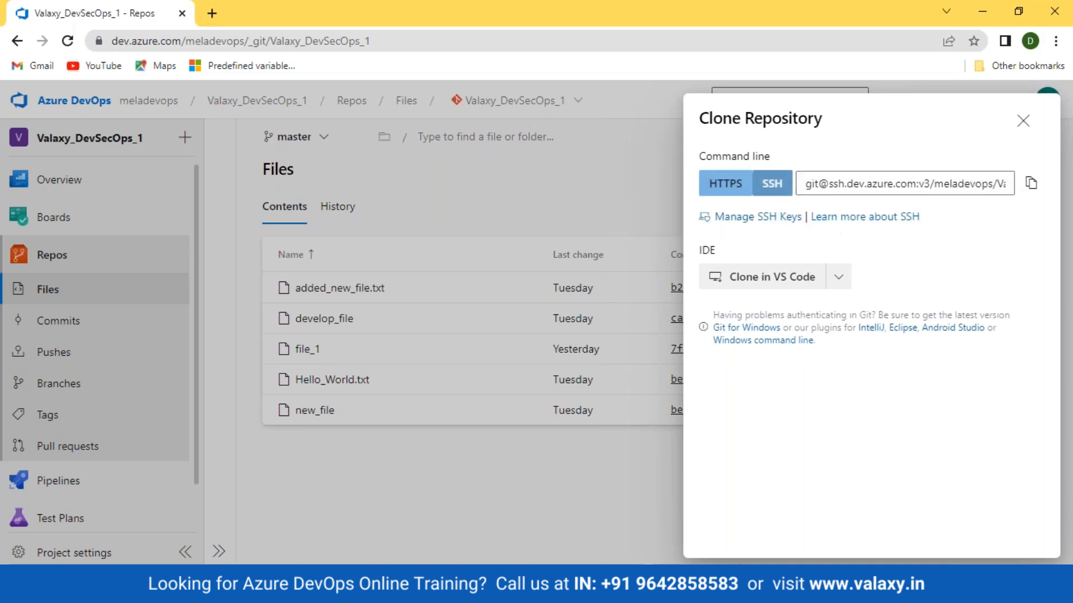
{"action": "left_click", "coordinate": [723, 183]}
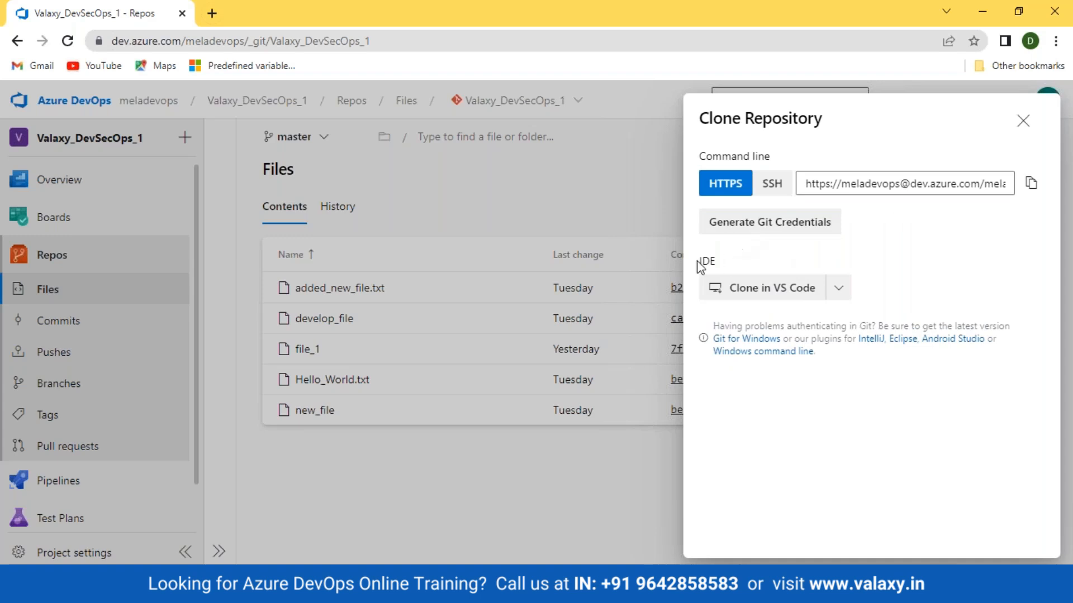
Examine the list of IDEs in which the repository can be cloned
{"action": "left_click_drag", "start_coordinate": [691, 261], "coordinate": [736, 265]}
{"action": "left_click", "coordinate": [843, 294]}
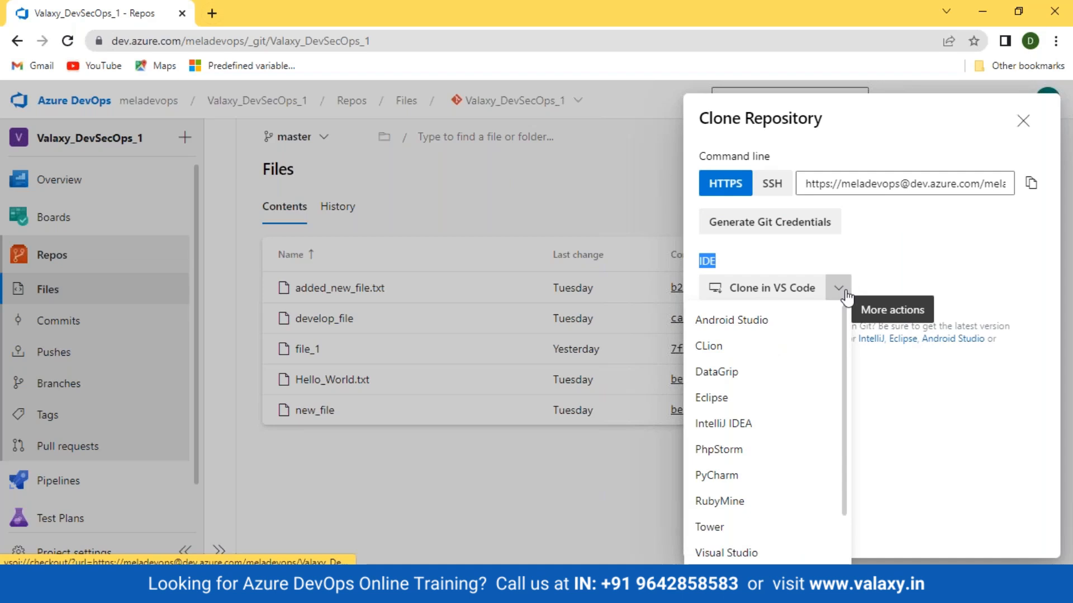
{"action": "left_click", "coordinate": [843, 319]}
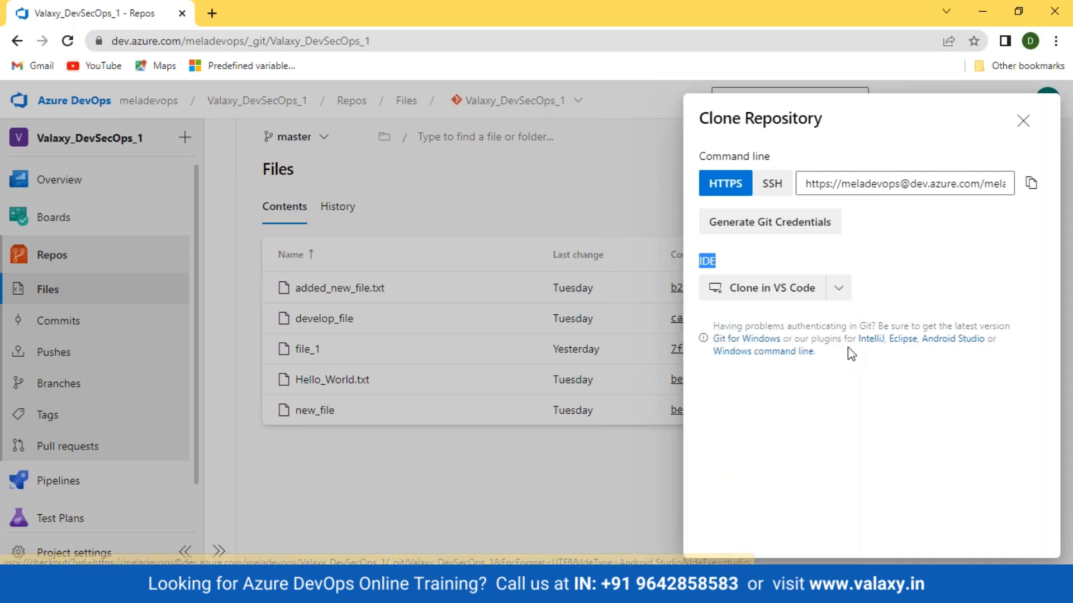
{"action": "left_click", "coordinate": [838, 288]}
{"action": "left_click", "coordinate": [850, 387]}
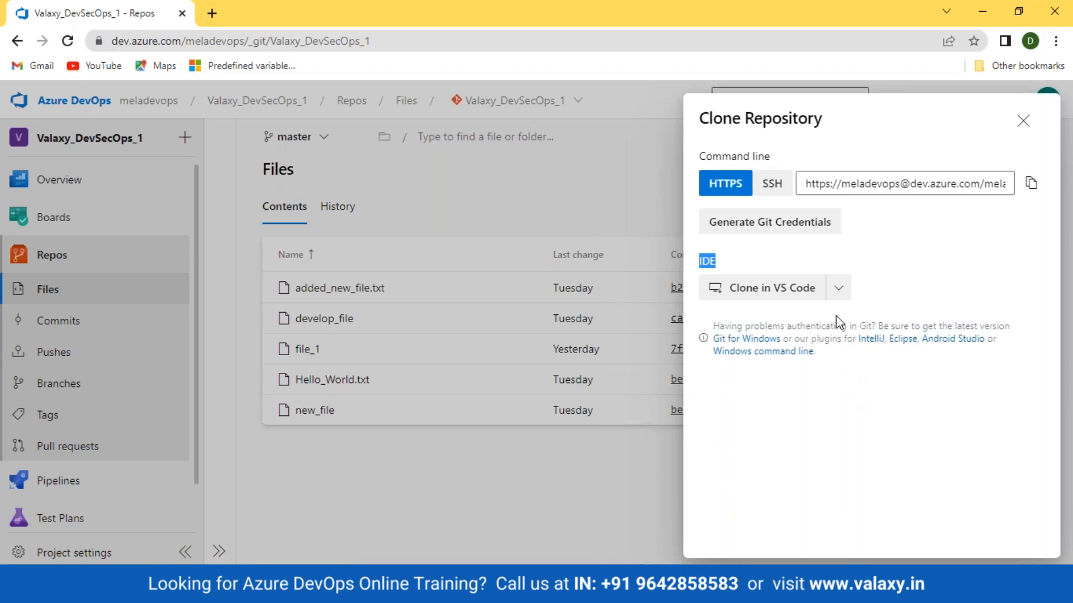
{"action": "left_click", "coordinate": [837, 288]}
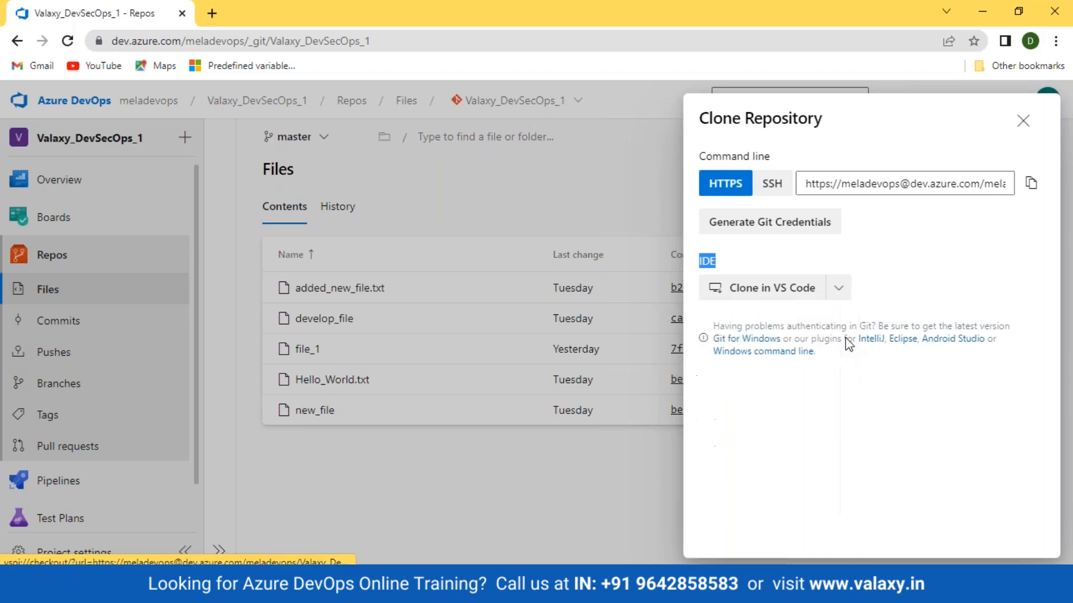
{"action": "left_click", "coordinate": [838, 287]}
{"action": "left_click", "coordinate": [838, 288]}
{"action": "left_click", "coordinate": [845, 338]}
{"action": "left_click", "coordinate": [838, 291]}
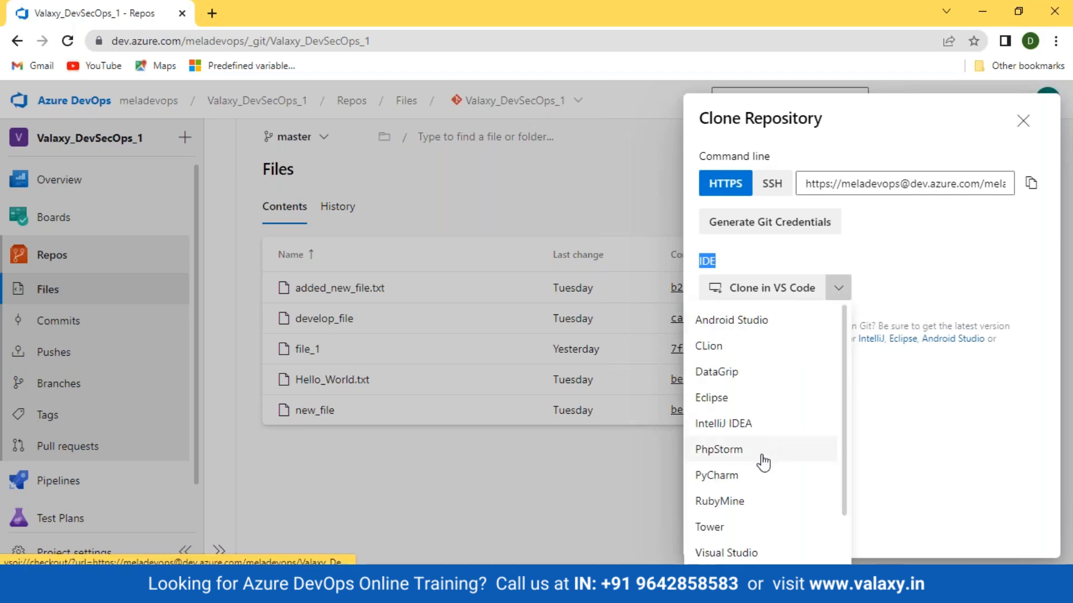
{"action": "scroll", "coordinate": [763, 470], "scroll_direction": "down", "scroll_amount": 2}
{"action": "scroll", "coordinate": [776, 402], "scroll_direction": "up", "scroll_amount": 2}
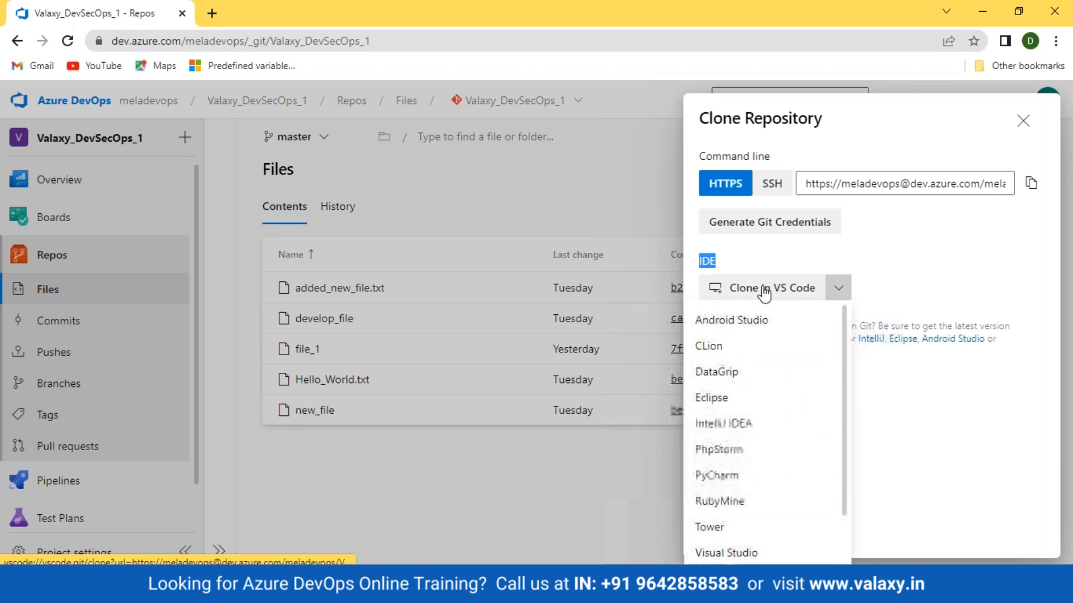
{"action": "left_click", "coordinate": [739, 552]}
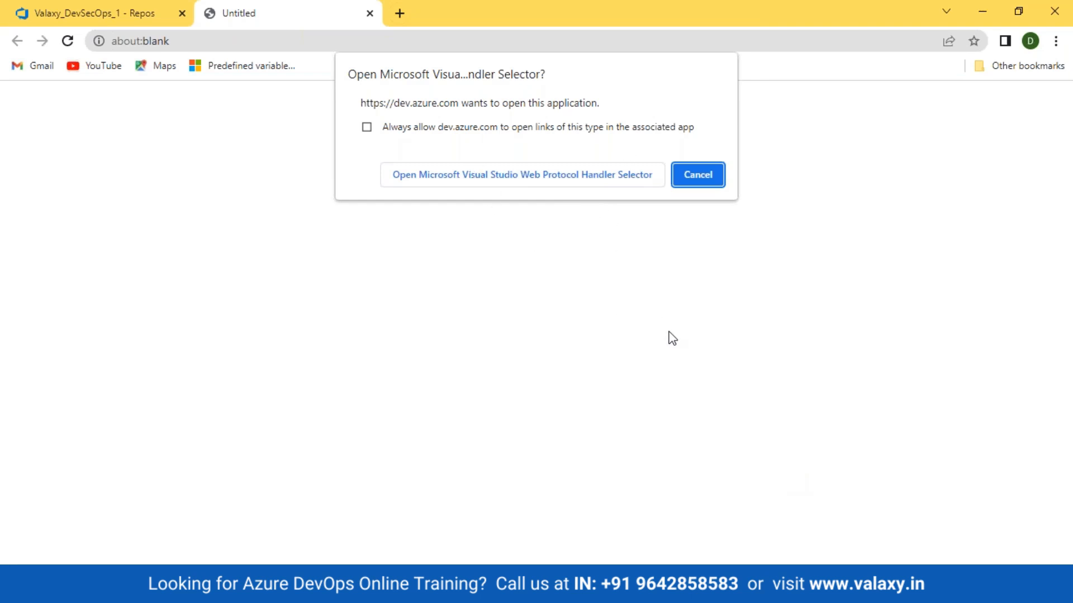
{"action": "left_click", "coordinate": [696, 173]}
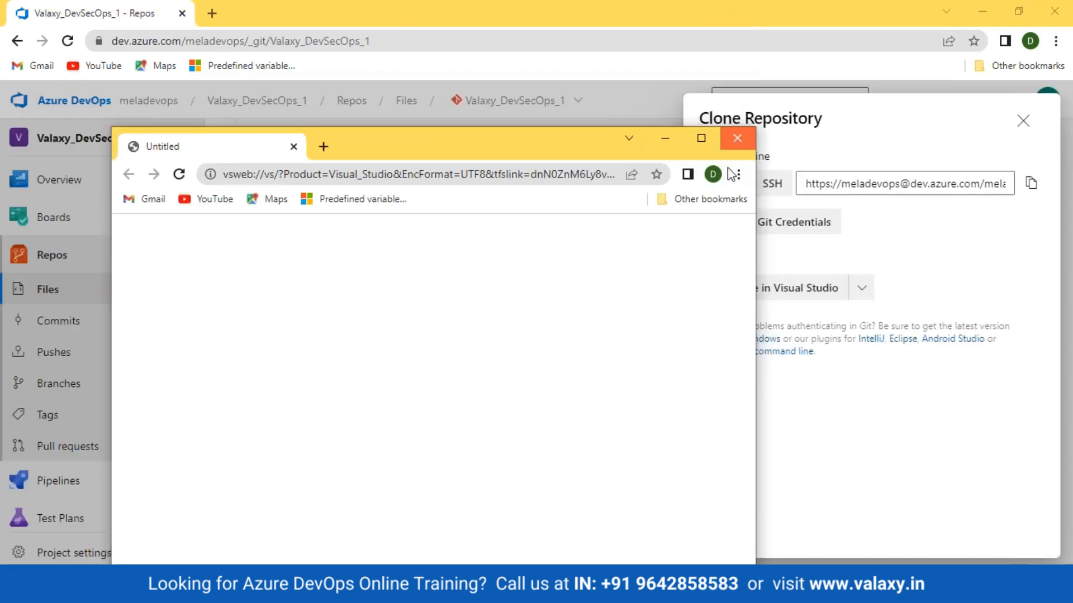
{"action": "left_click", "coordinate": [737, 139]}
{"action": "left_click", "coordinate": [1013, 257]}
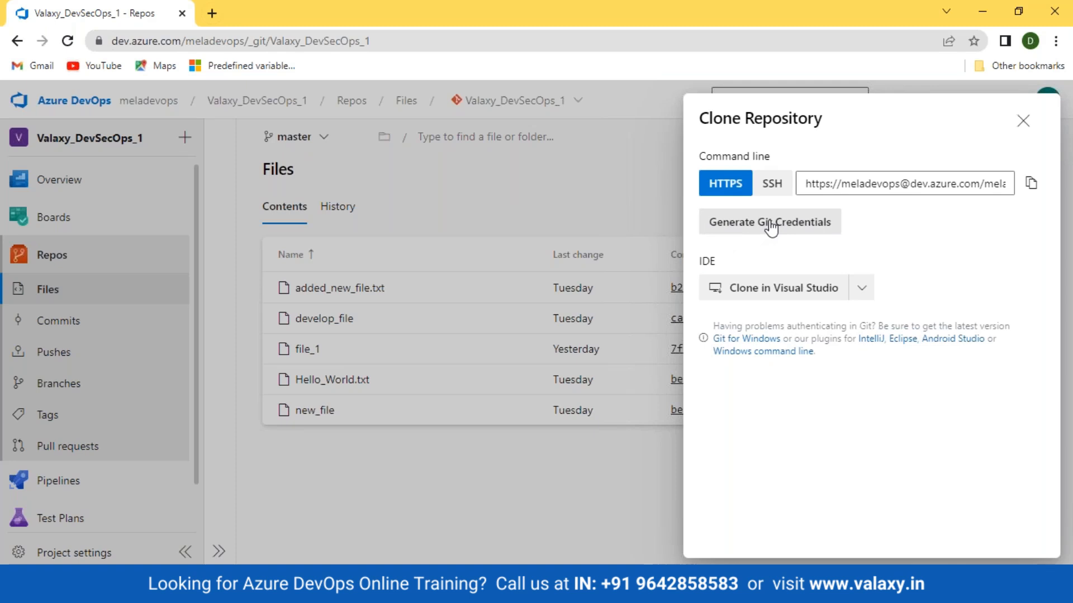
Copy the repository's HTTPS clone URL
{"action": "left_click", "coordinate": [1032, 186]}
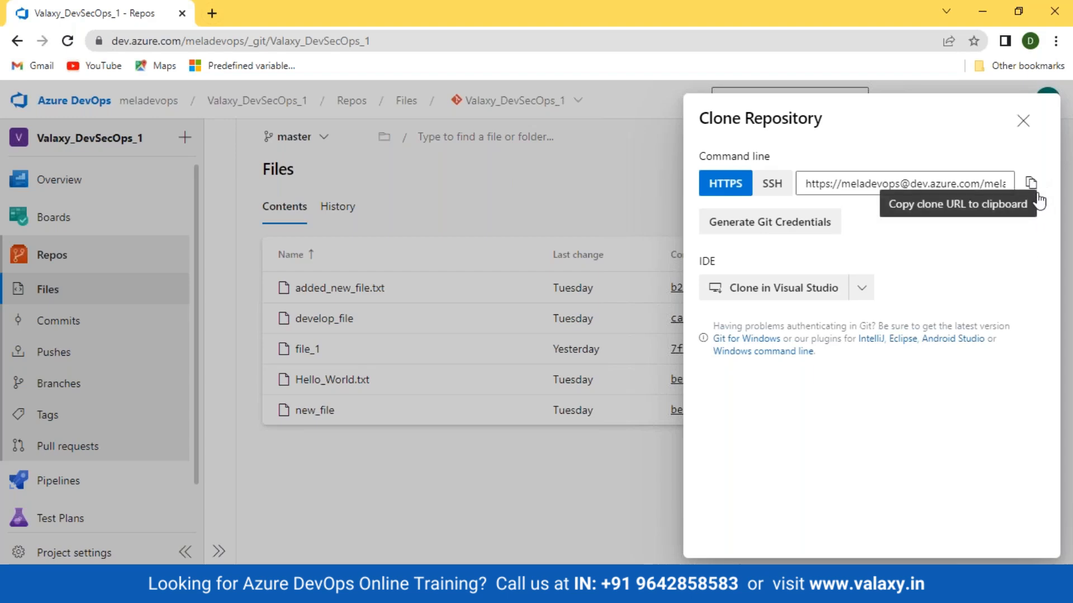
Delete the GIT_Test folder and the GoToMeeting shortcut from the desktop
{"action": "key", "text": "super+d"}
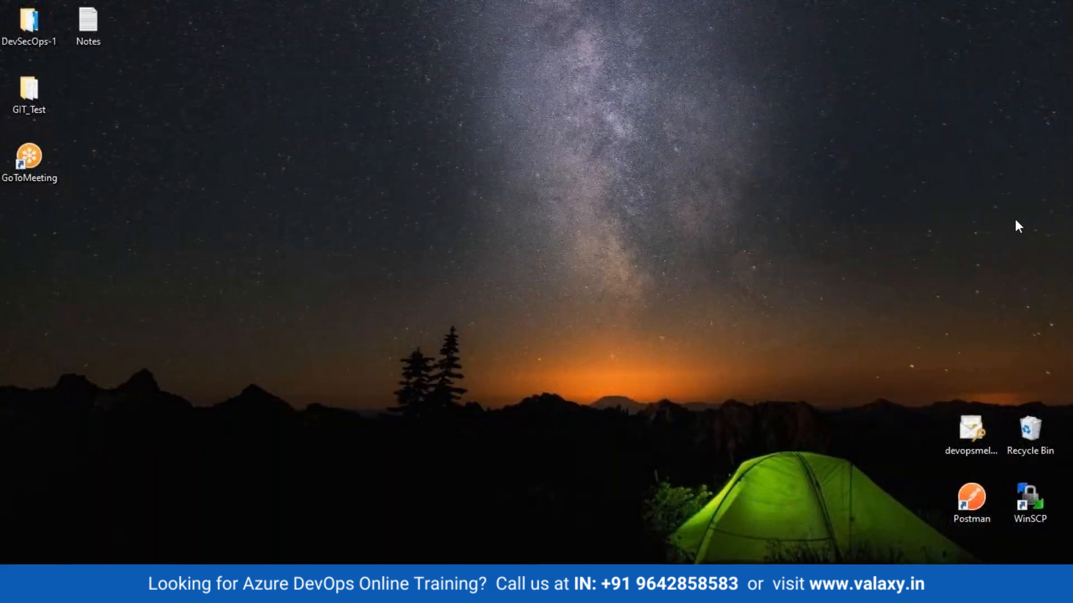
{"action": "left_click_drag", "start_coordinate": [72, 73], "coordinate": [2, 271]}
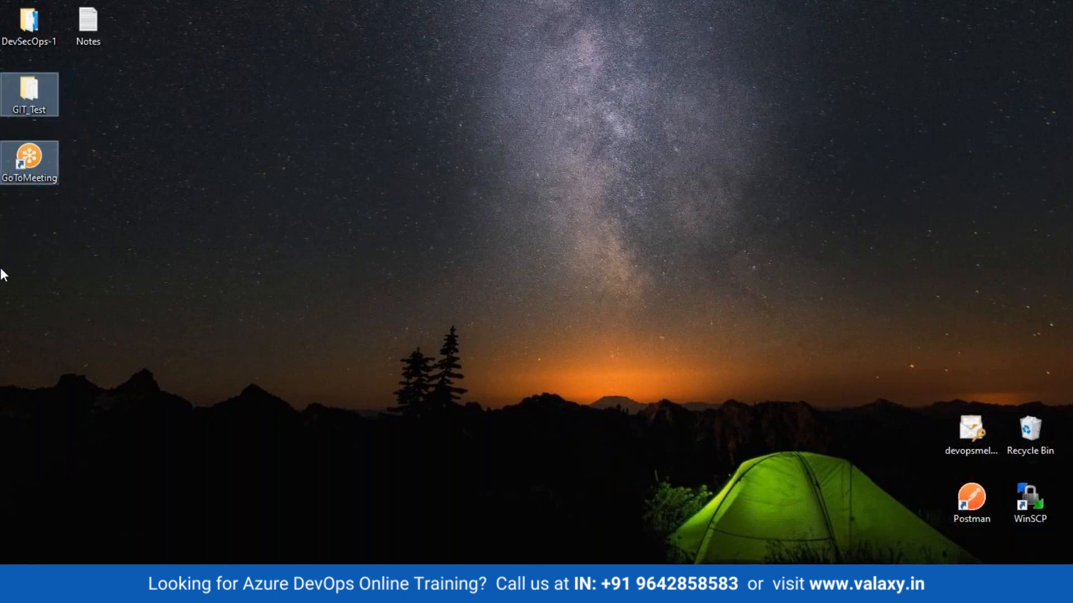
{"action": "key", "text": "Delete"}
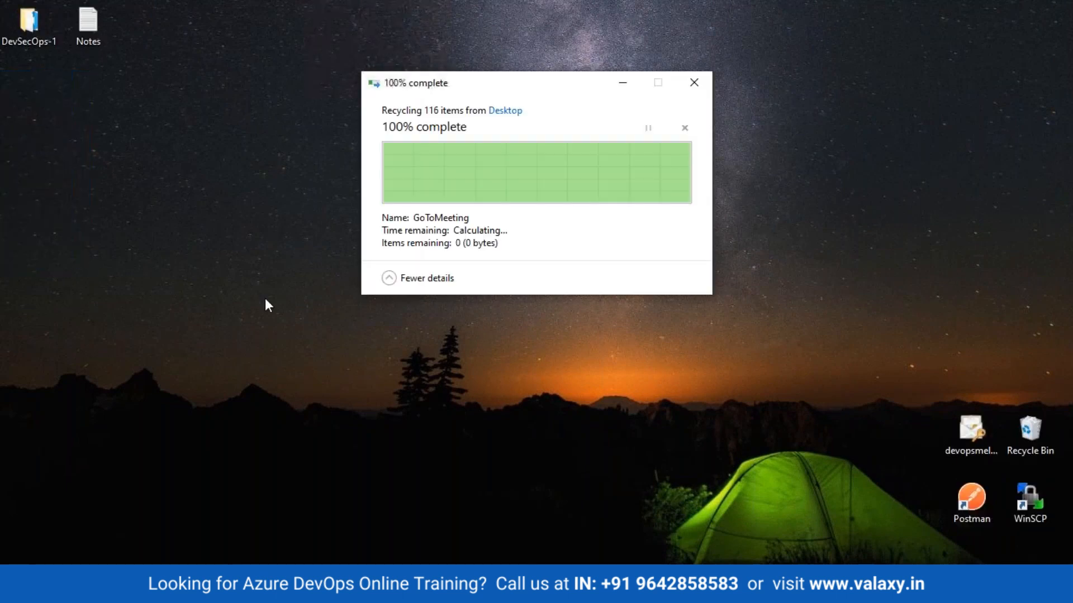
Open Git Bash on the desktop and clone the Valaxy_DevSecOps_1 repository there with git clone and the copied URL
{"action": "right_click", "coordinate": [465, 191]}
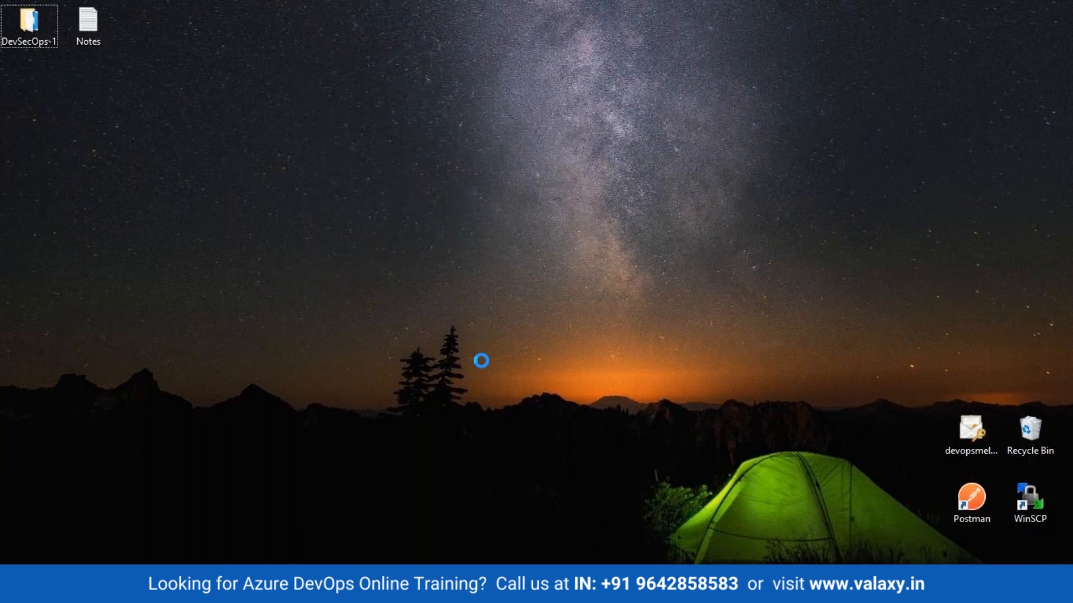
{"action": "left_click", "coordinate": [514, 346]}
{"action": "type", "text": "git clone"}
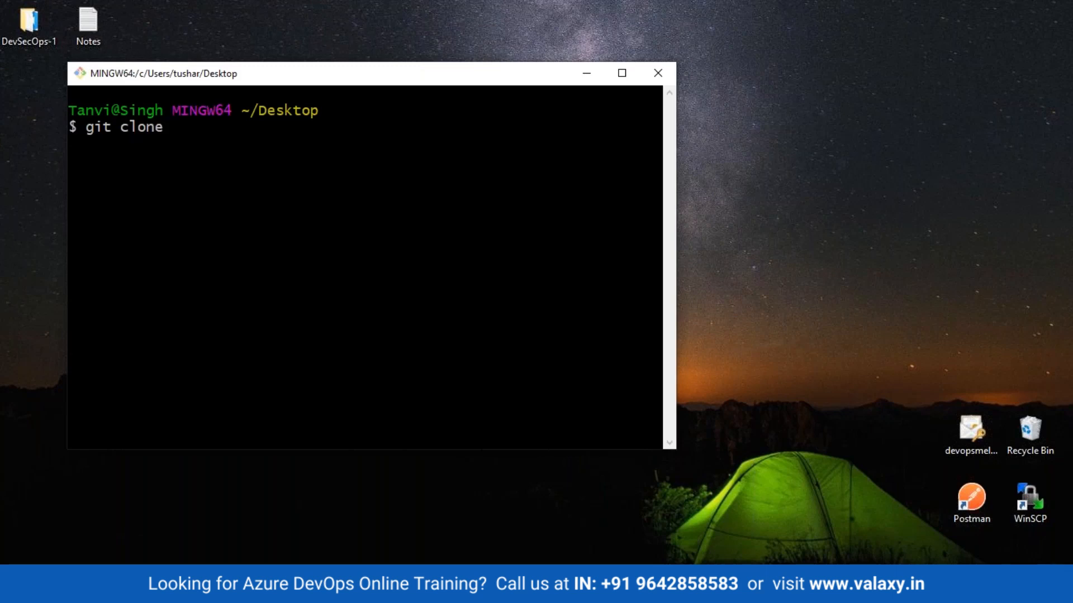
{"action": "key", "text": "shift+Insert"}
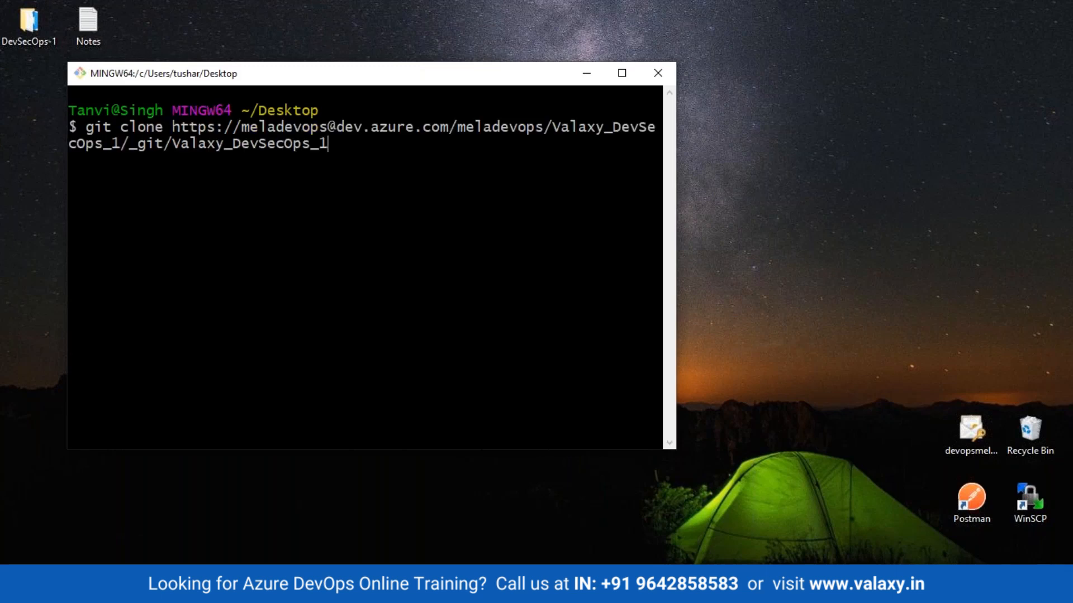
{"action": "key", "text": "Return"}
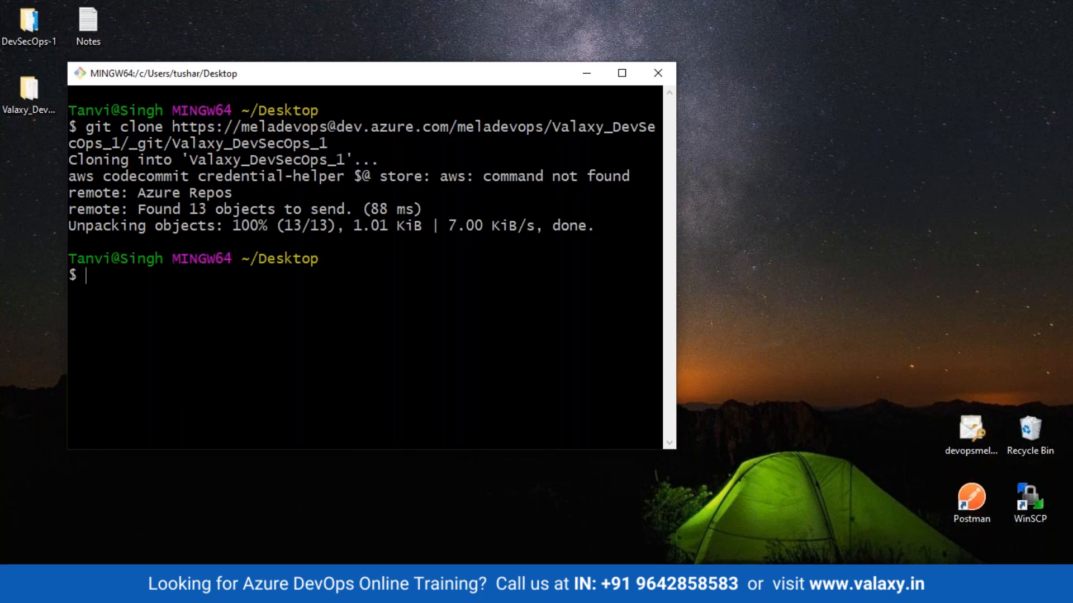
Switch back to Azure DevOps in the browser, close the clone dialog and check which account is signed in
{"action": "key", "text": "alt+Tab"}
{"action": "left_click", "coordinate": [1023, 118]}
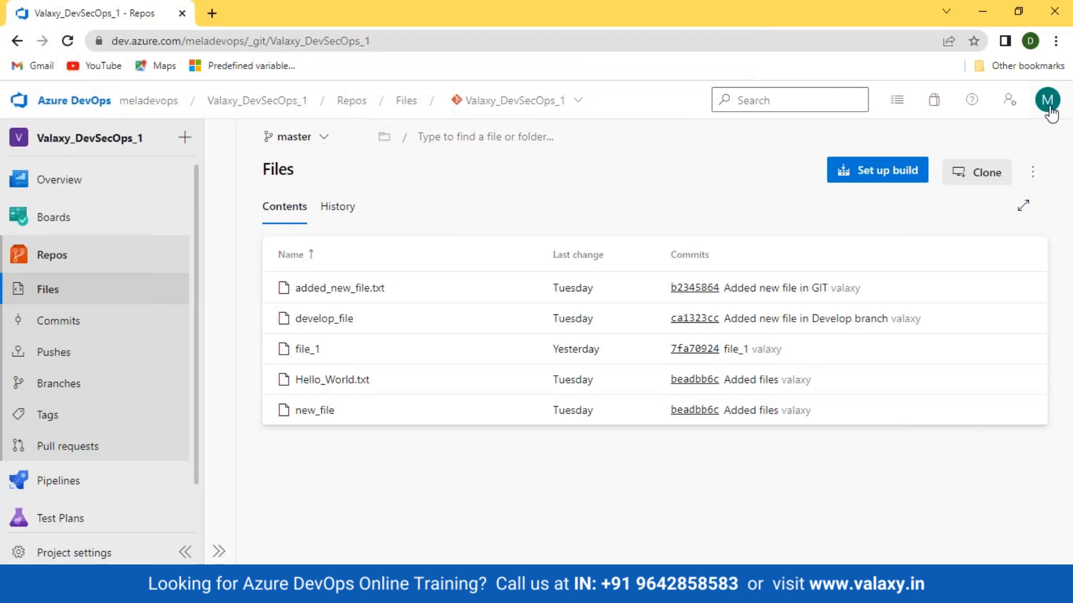
{"action": "left_click", "coordinate": [1048, 102]}
{"action": "left_click_drag", "start_coordinate": [913, 201], "coordinate": [1024, 202]}
{"action": "left_click", "coordinate": [662, 175]}
Open the cloned Valaxy_DevSecOps_1 folder from the desktop and select all of its contents
{"action": "key", "text": "super+d"}
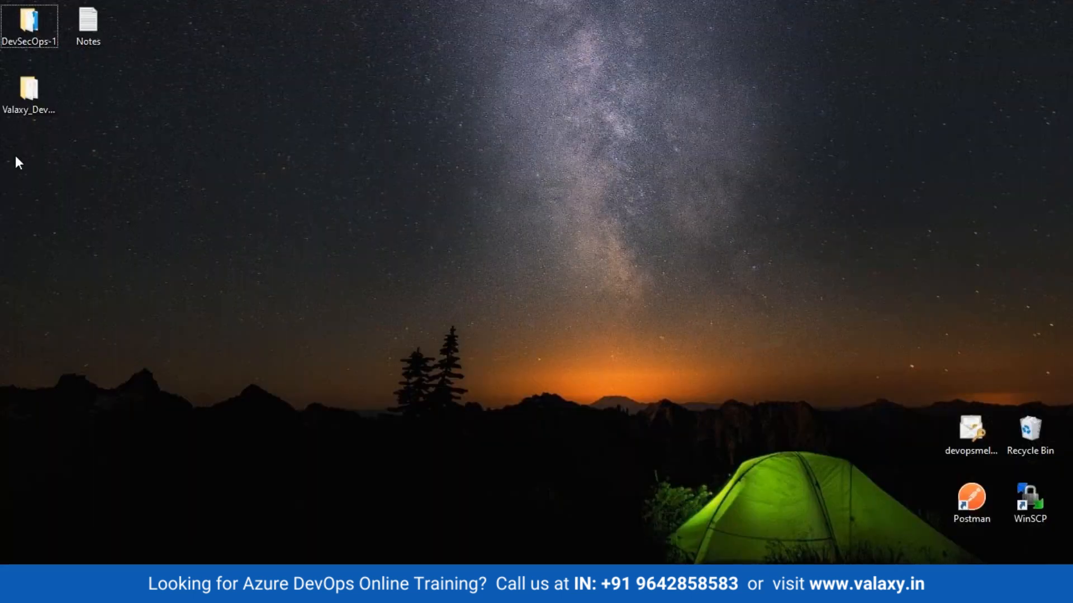
{"action": "double_click", "coordinate": [30, 98]}
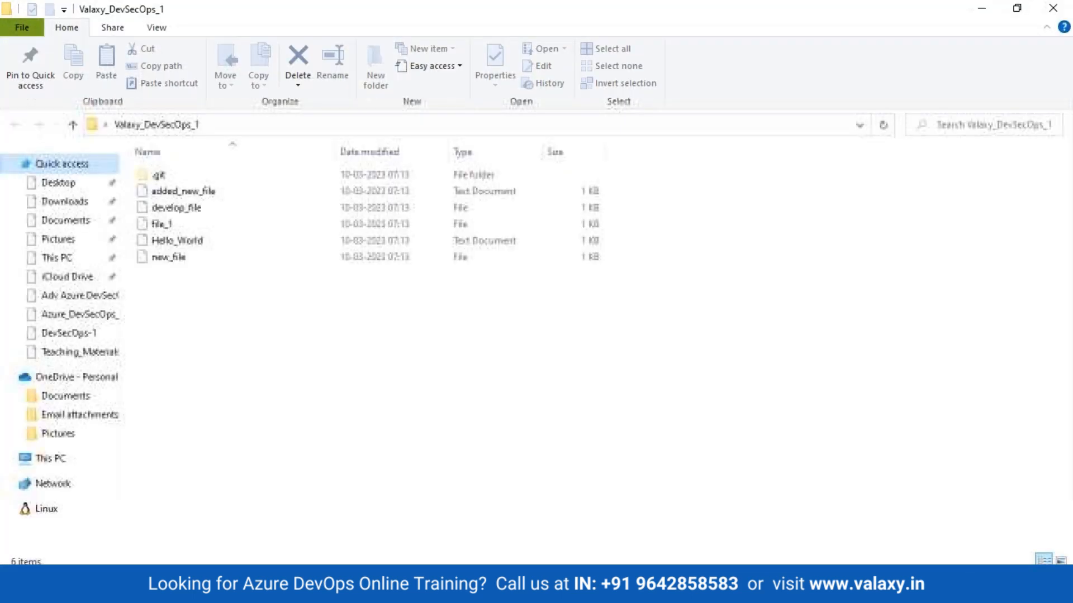
{"action": "left_click_drag", "start_coordinate": [279, 323], "coordinate": [84, 168]}
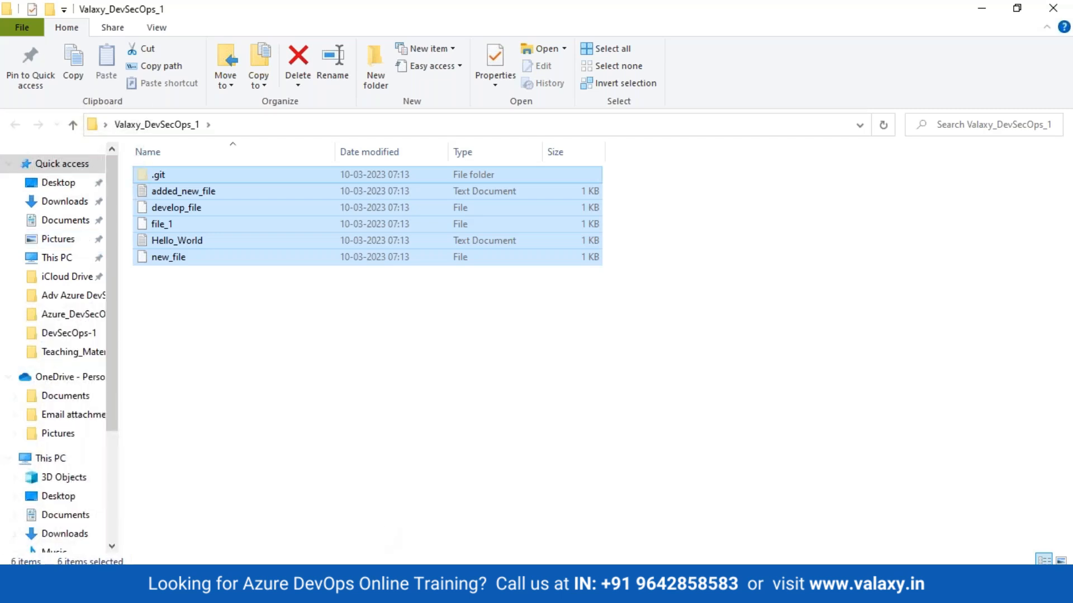
Switch to Git Bash, change into the Valaxy_DevSecOps_1 directory with cd and clear the terminal
{"action": "left_click", "coordinate": [427, 584]}
{"action": "left_click_drag", "start_coordinate": [454, 78], "coordinate": [643, 127]}
{"action": "type", "text": "cd Va"}
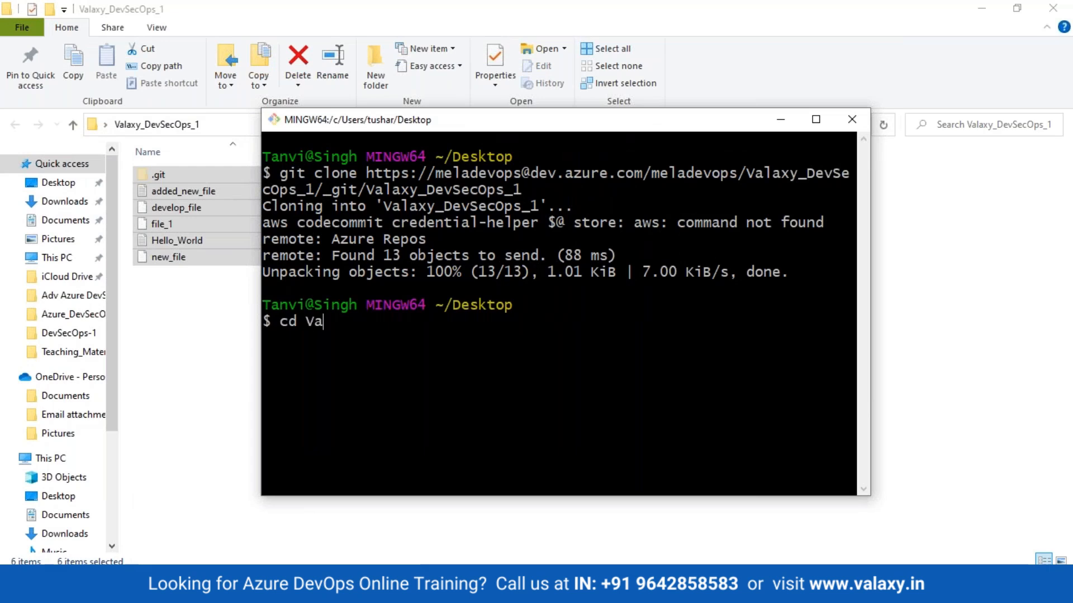
{"action": "key", "text": "Tab"}
{"action": "key", "text": "ctrl+l"}
Run git log in the cloned repository, widen the terminal window and review the commit history
{"action": "type", "text": "git log"}
{"action": "key", "text": "Return"}
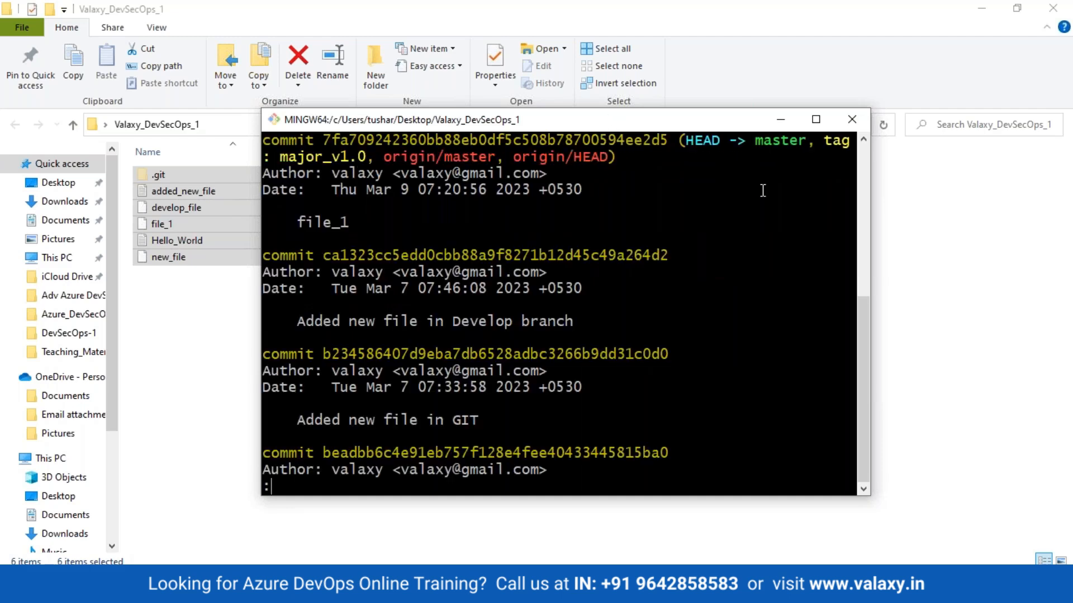
{"action": "left_click_drag", "start_coordinate": [870, 485], "coordinate": [985, 545]}
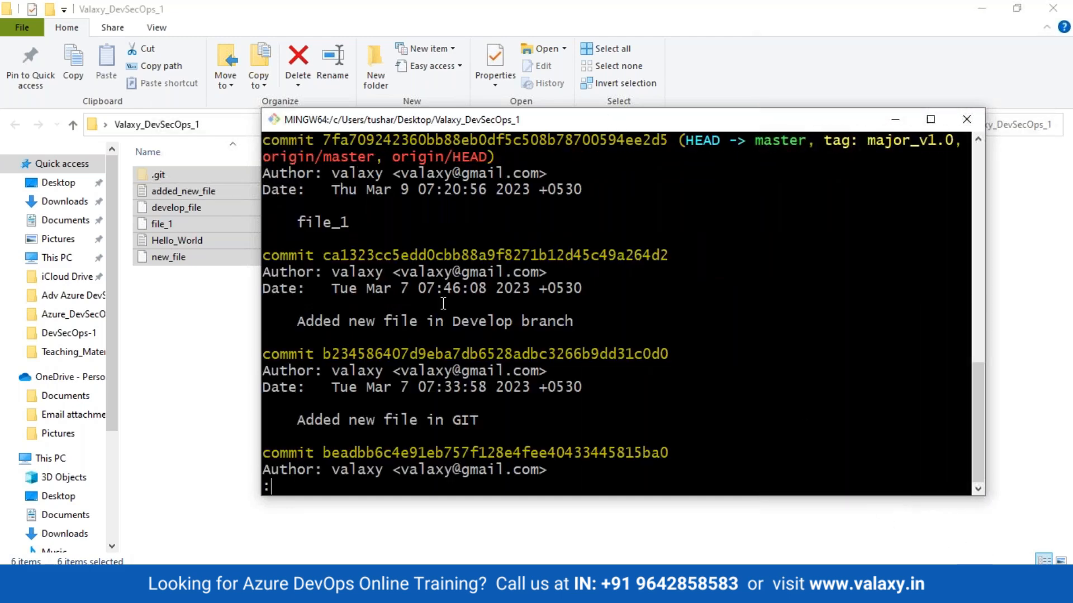
{"action": "scroll", "coordinate": [443, 304], "scroll_direction": "up", "scroll_amount": 1}
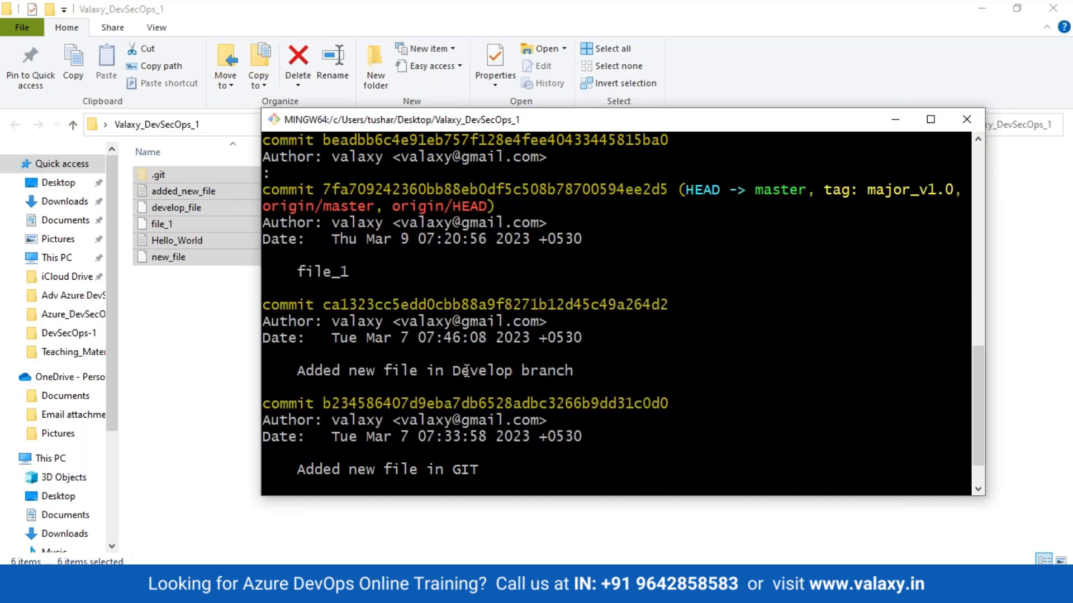
Exit the commit log, clear the terminal and list the cloned repository's files with ls
{"action": "key", "text": "q"}
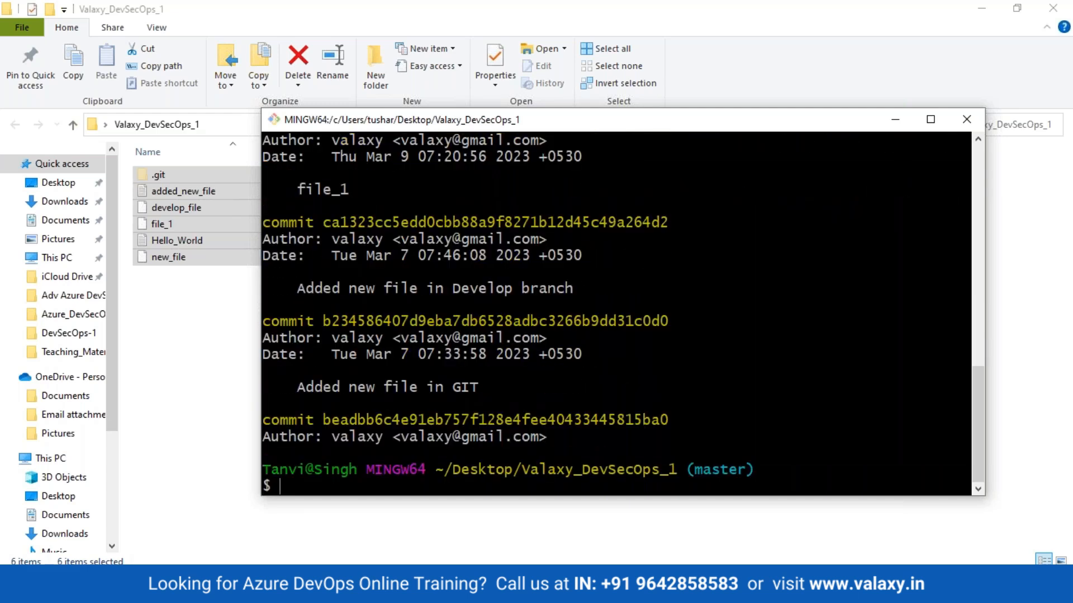
{"action": "key", "text": "ctrl+l"}
{"action": "type", "text": "ls"}
{"action": "key", "text": "Return"}
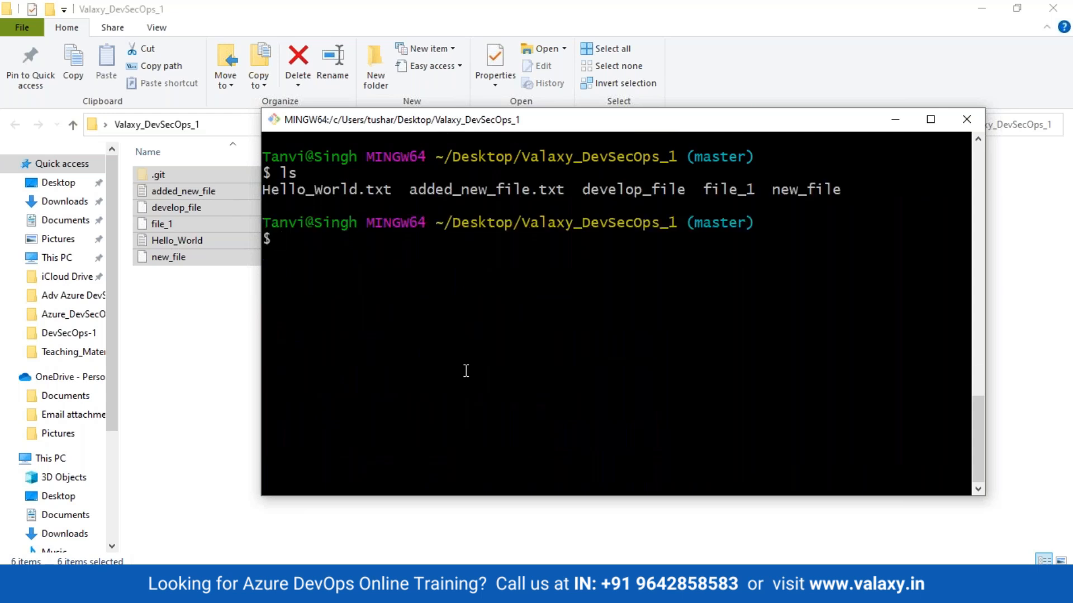
{"action": "left_click_drag", "start_coordinate": [271, 201], "coordinate": [889, 192]}
{"action": "left_click", "coordinate": [697, 290]}
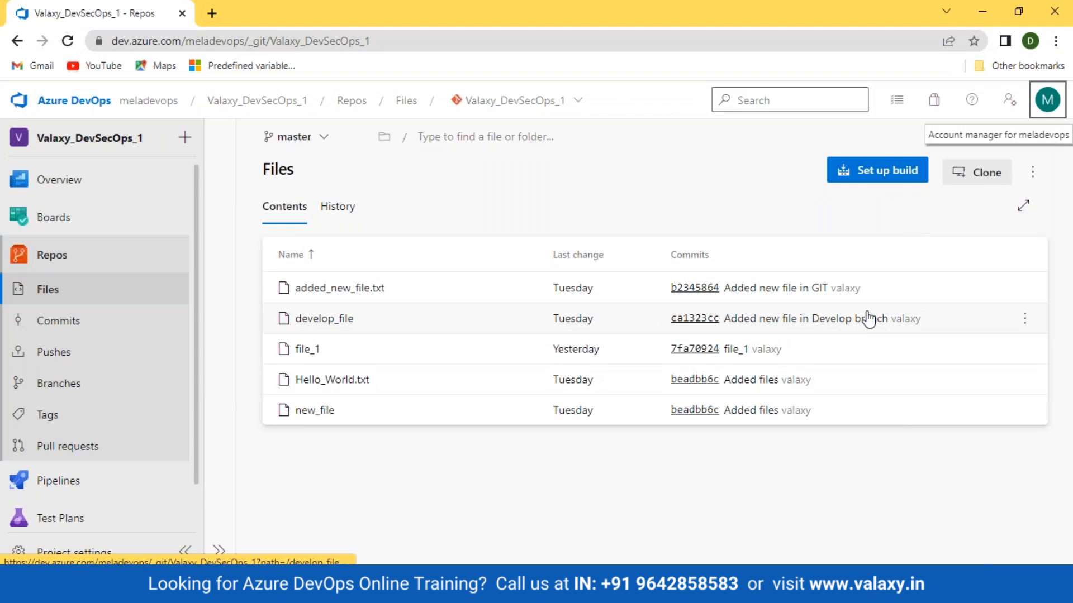
View the repository's additional actions in Azure DevOps, check the local repository and branch in Git Bash, and minimize the terminal
{"action": "left_click", "coordinate": [1032, 172]}
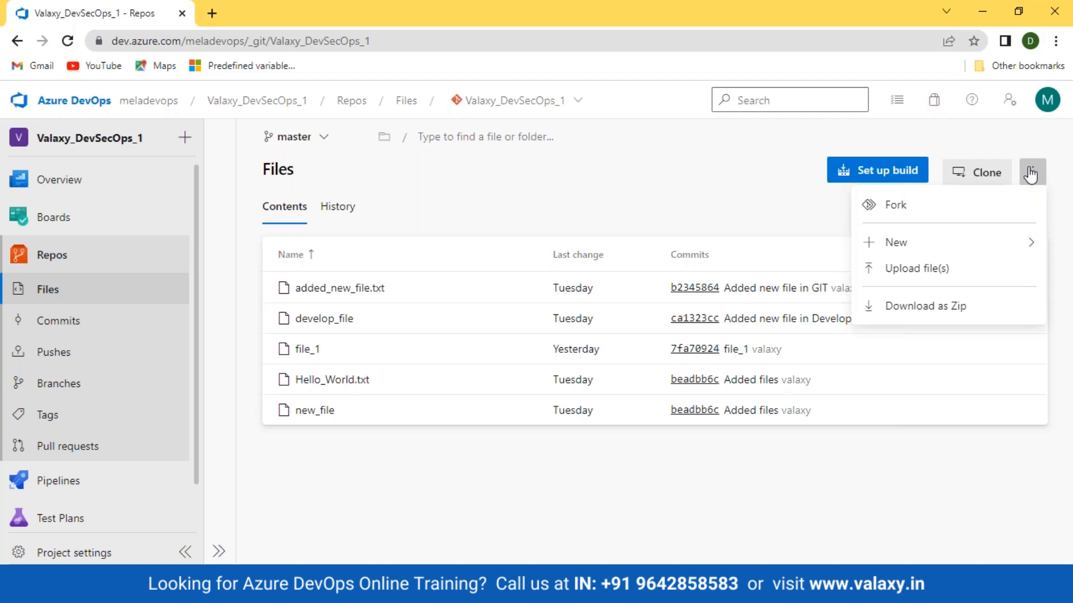
{"action": "left_click", "coordinate": [324, 590]}
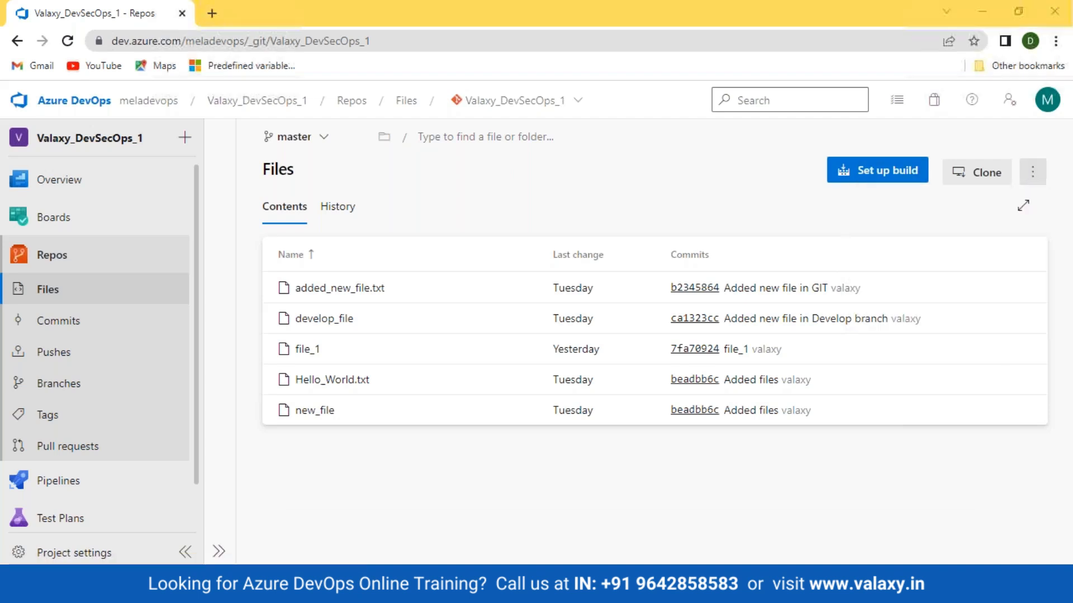
{"action": "left_click_drag", "start_coordinate": [525, 223], "coordinate": [733, 245]}
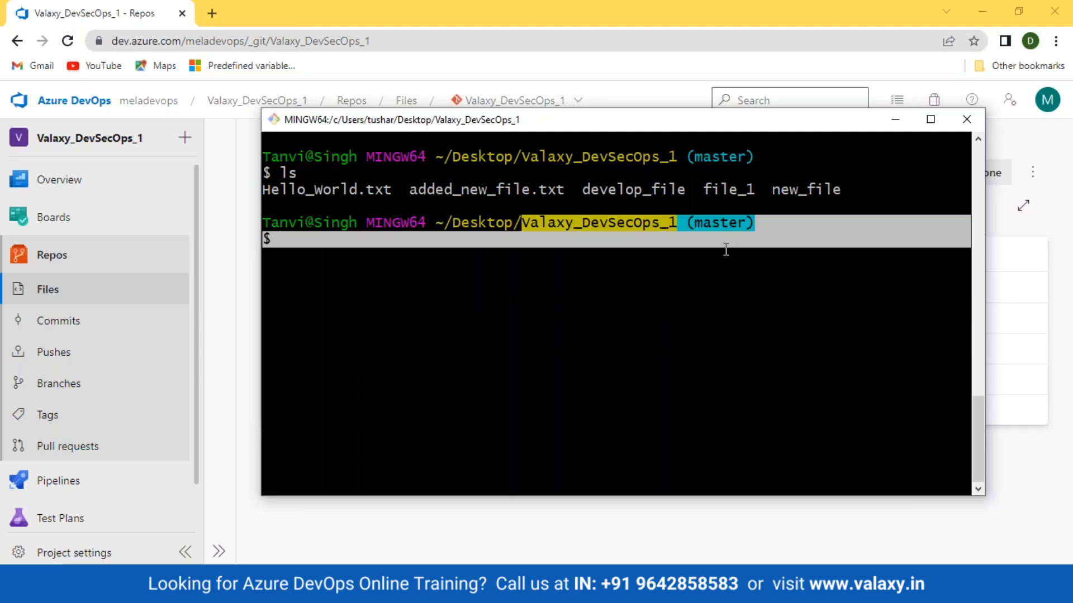
{"action": "left_click", "coordinate": [629, 309]}
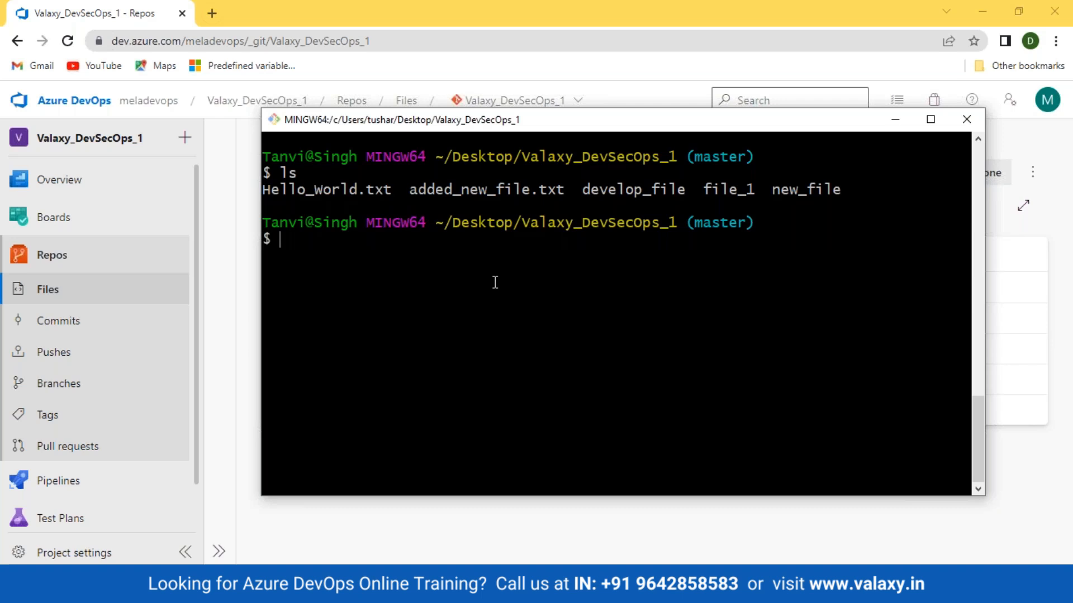
{"action": "left_click", "coordinate": [895, 119]}
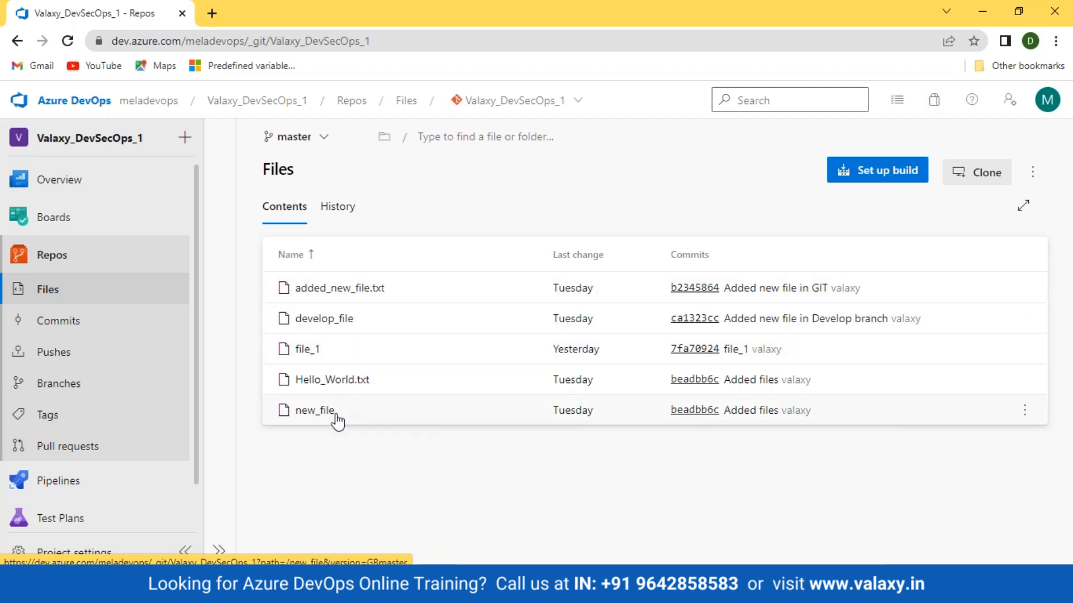
Fork the repository as Valaxy_DevSecOps_1.meladevops into the Valaxy_DevSecOps_1 project, including only the default branch (master)
{"action": "left_click", "coordinate": [1030, 175]}
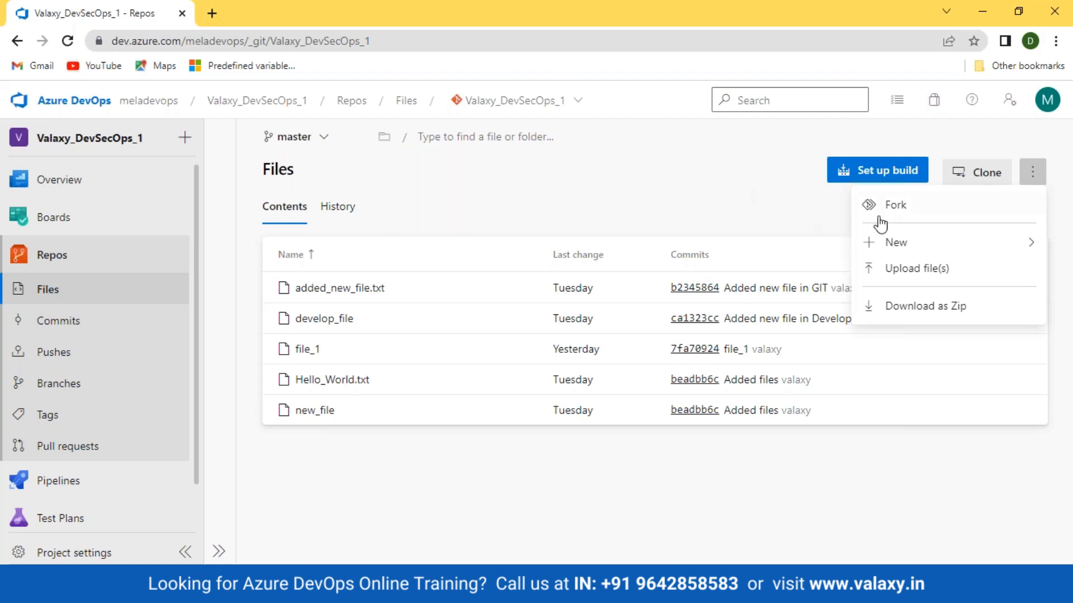
{"action": "left_click", "coordinate": [687, 191]}
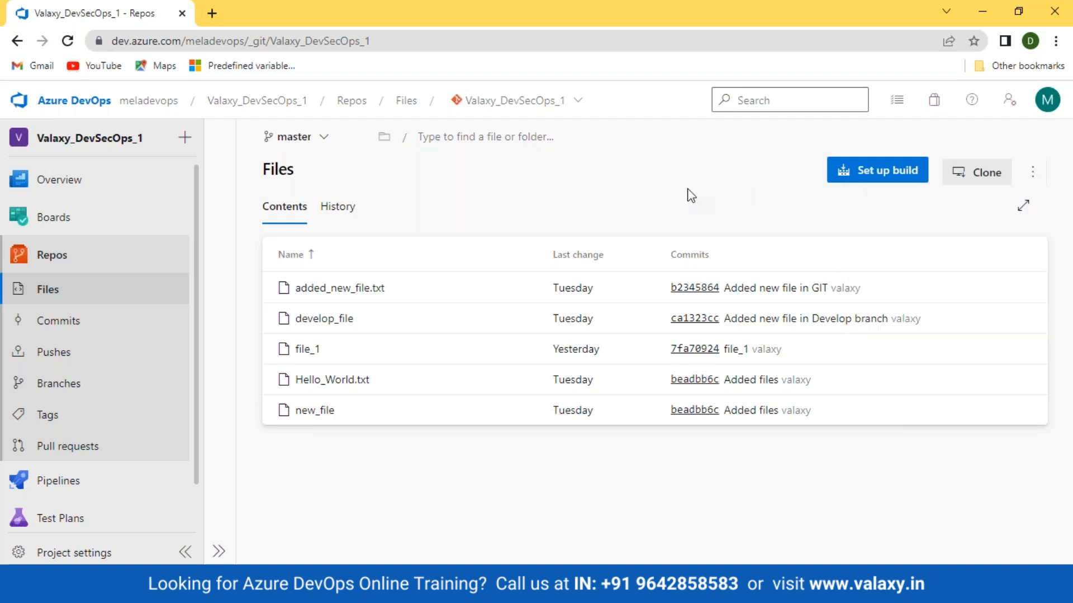
{"action": "left_click", "coordinate": [1032, 172]}
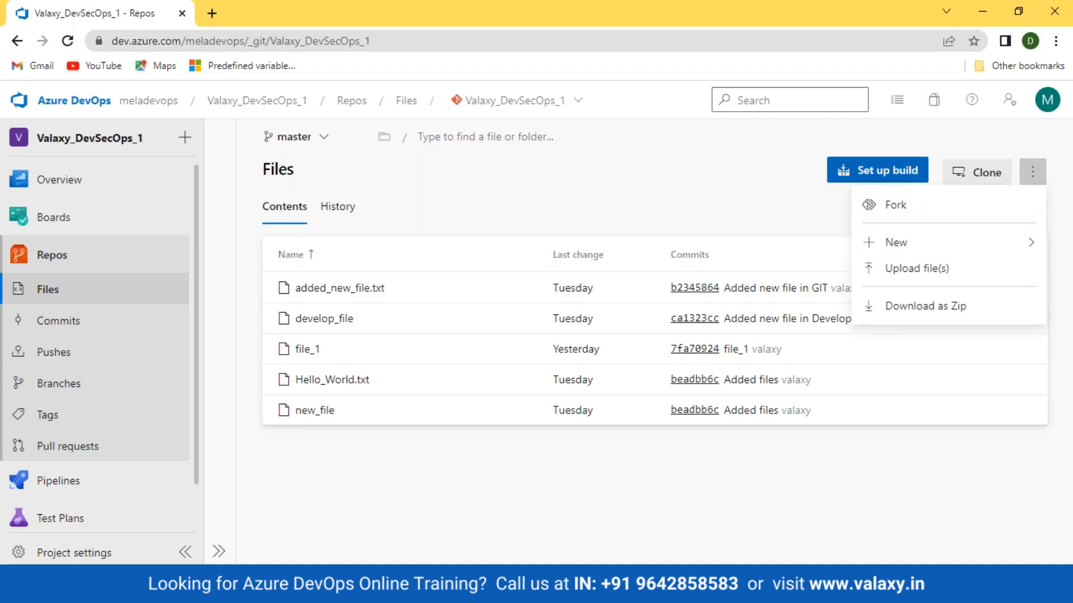
{"action": "left_click", "coordinate": [898, 205]}
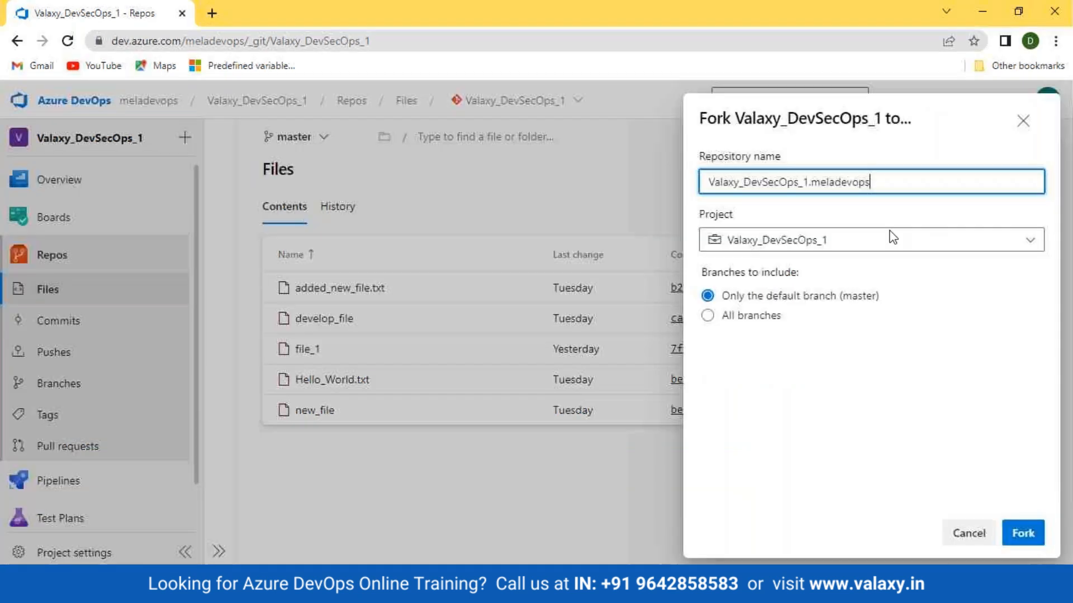
{"action": "left_click_drag", "start_coordinate": [700, 157], "coordinate": [810, 165]}
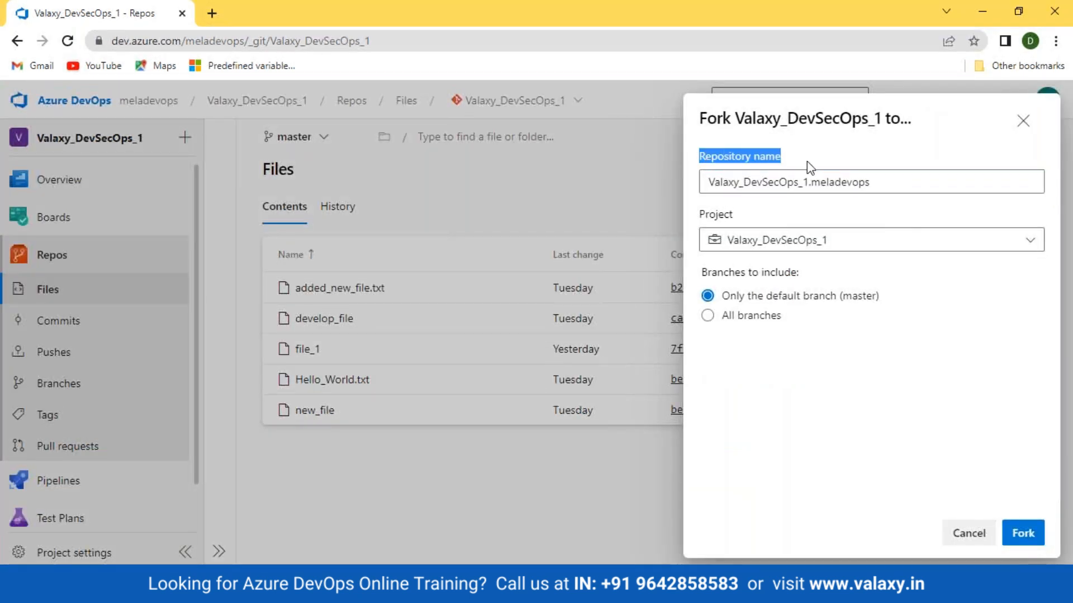
{"action": "mouse_move", "coordinate": [708, 182]}
{"action": "left_mouse_down"}
{"action": "mouse_move", "coordinate": [881, 183]}
{"action": "mouse_move", "coordinate": [705, 185]}
{"action": "left_mouse_up"}
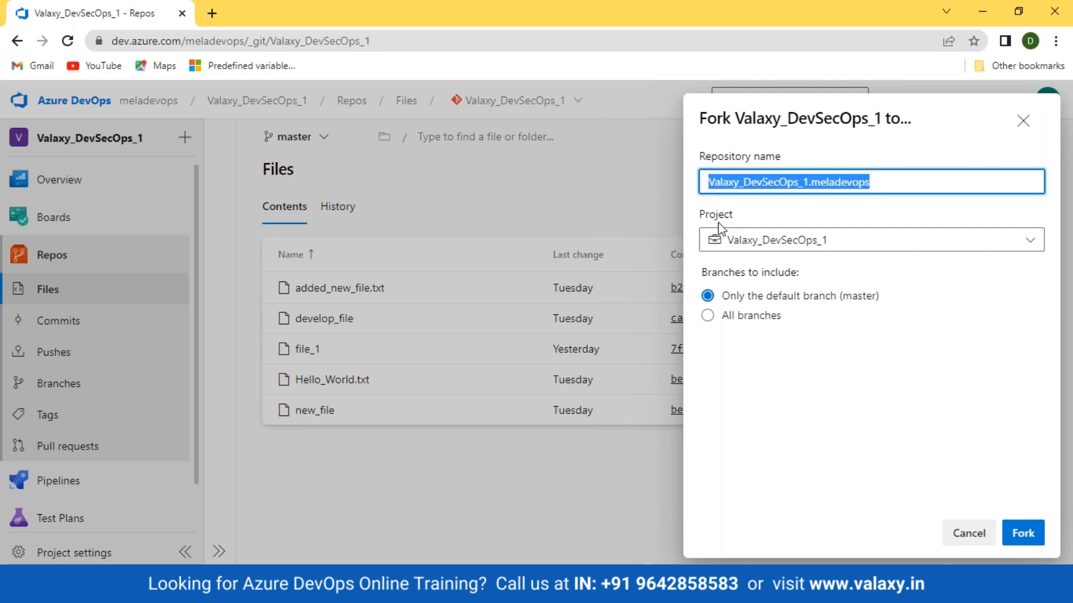
{"action": "left_click", "coordinate": [925, 250]}
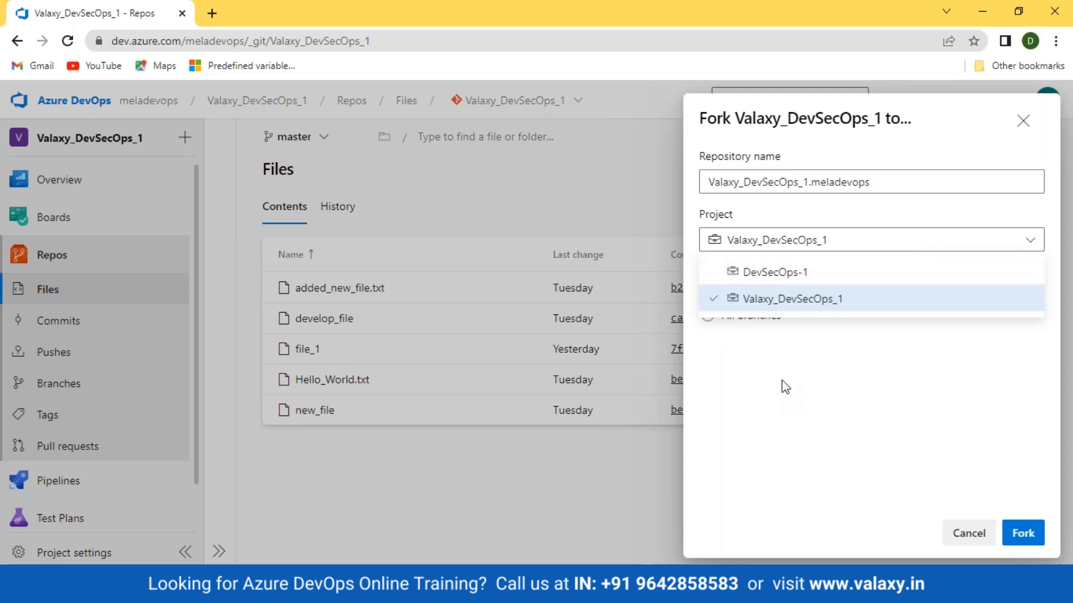
{"action": "left_click", "coordinate": [845, 350]}
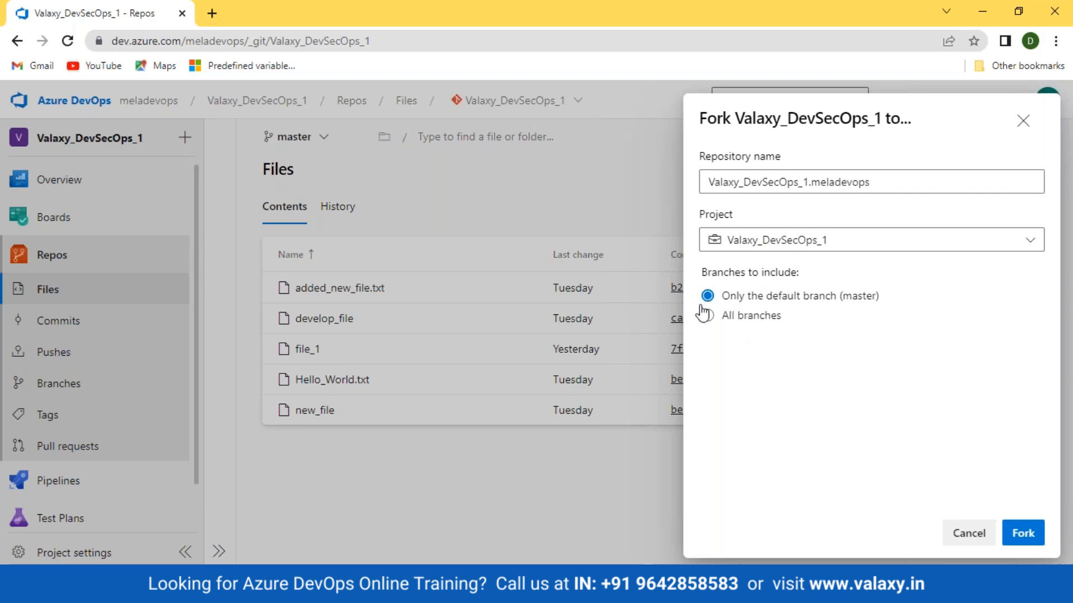
{"action": "left_click", "coordinate": [1018, 533]}
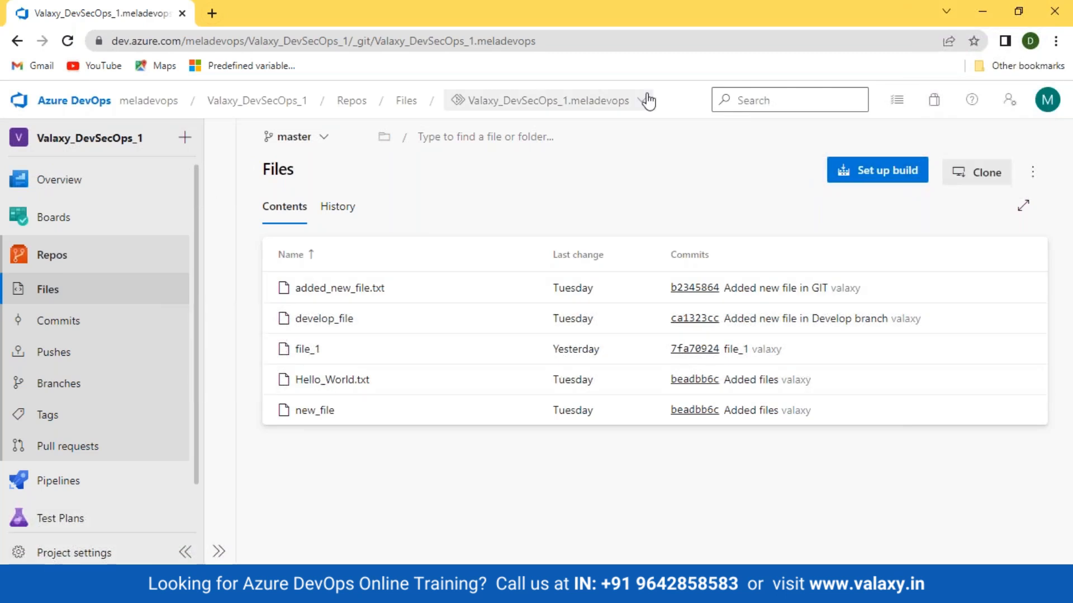
Check the fork in the project's repository list and review its commit history
{"action": "left_click", "coordinate": [547, 100]}
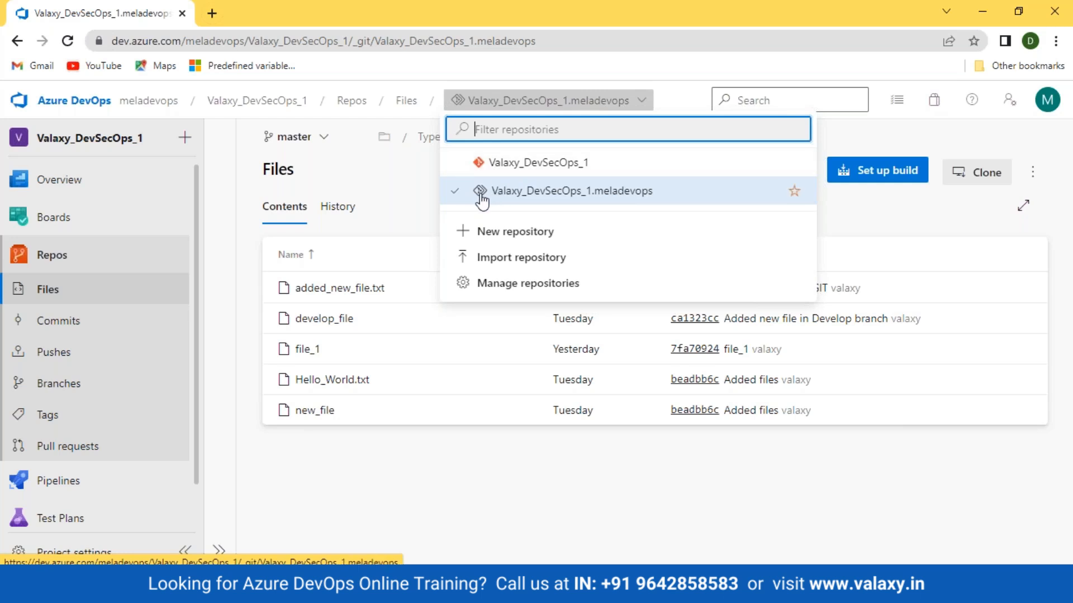
{"action": "left_click", "coordinate": [511, 480]}
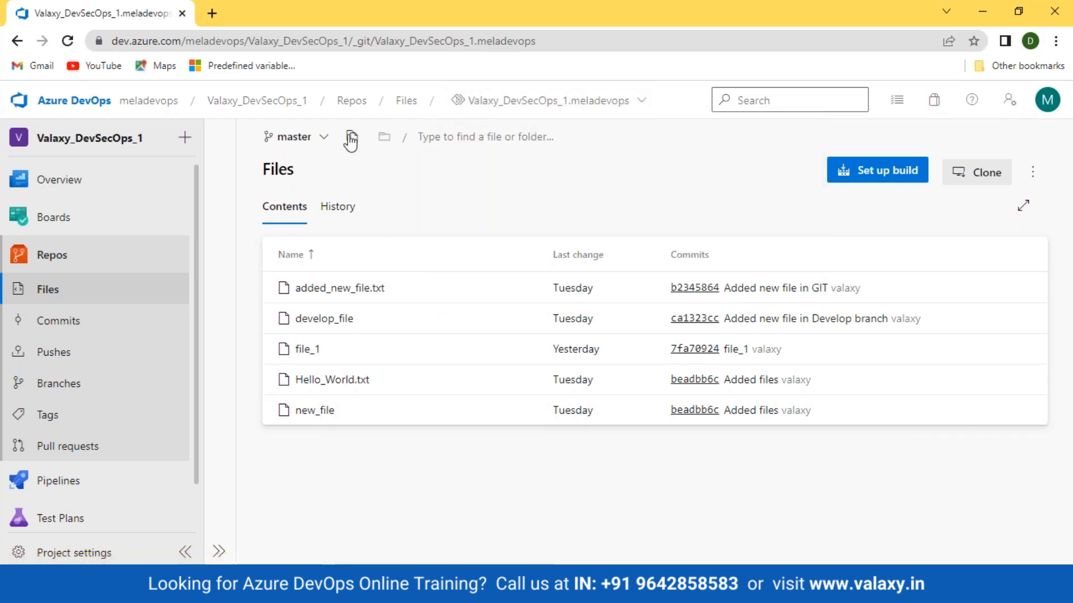
{"action": "left_click", "coordinate": [345, 208]}
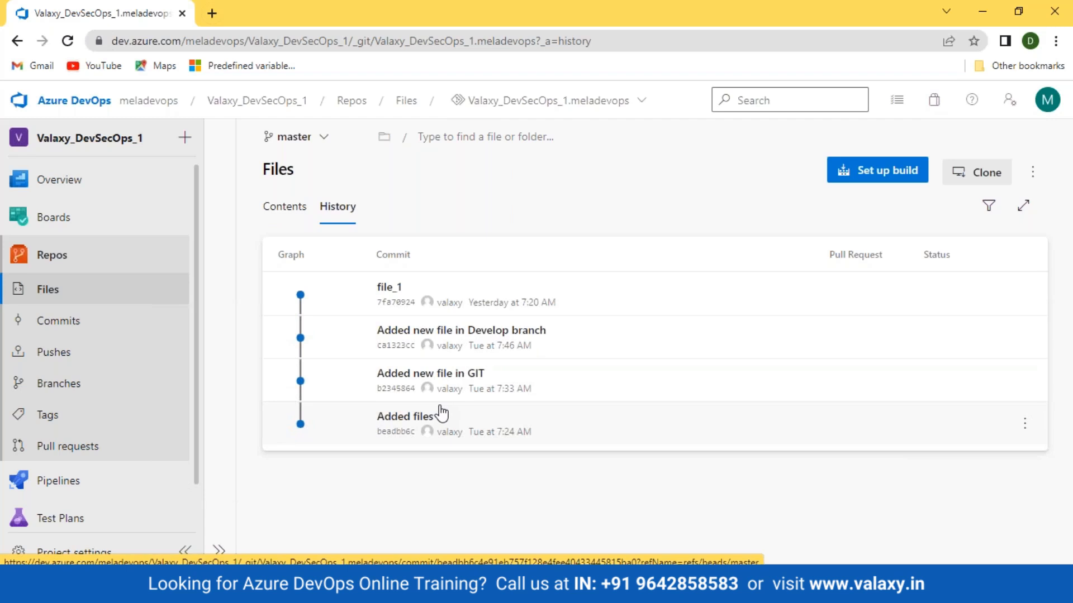
{"action": "left_click", "coordinate": [639, 106]}
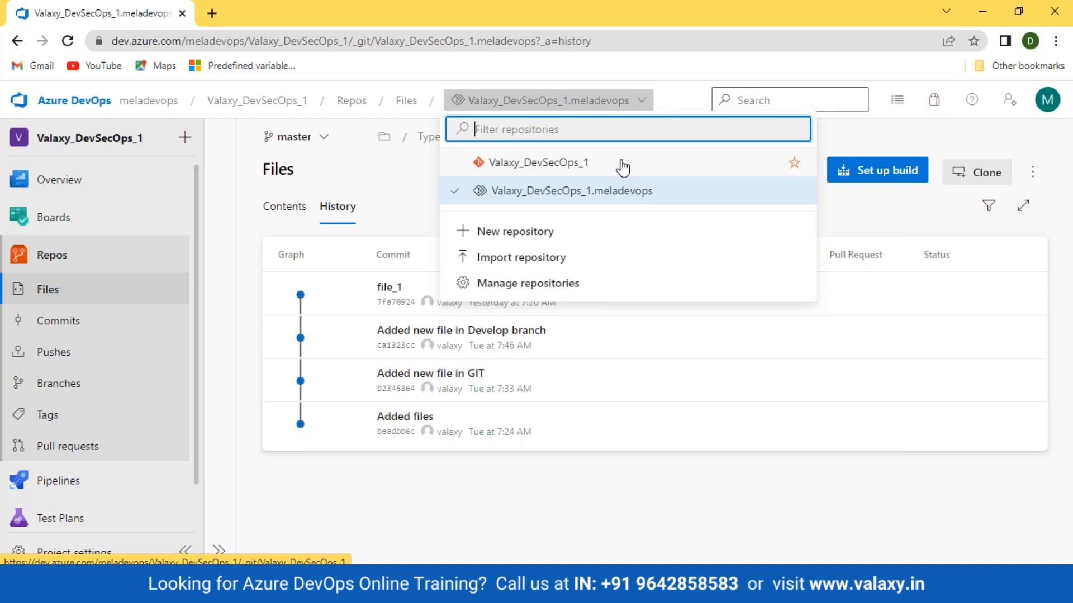
{"action": "left_click", "coordinate": [456, 520]}
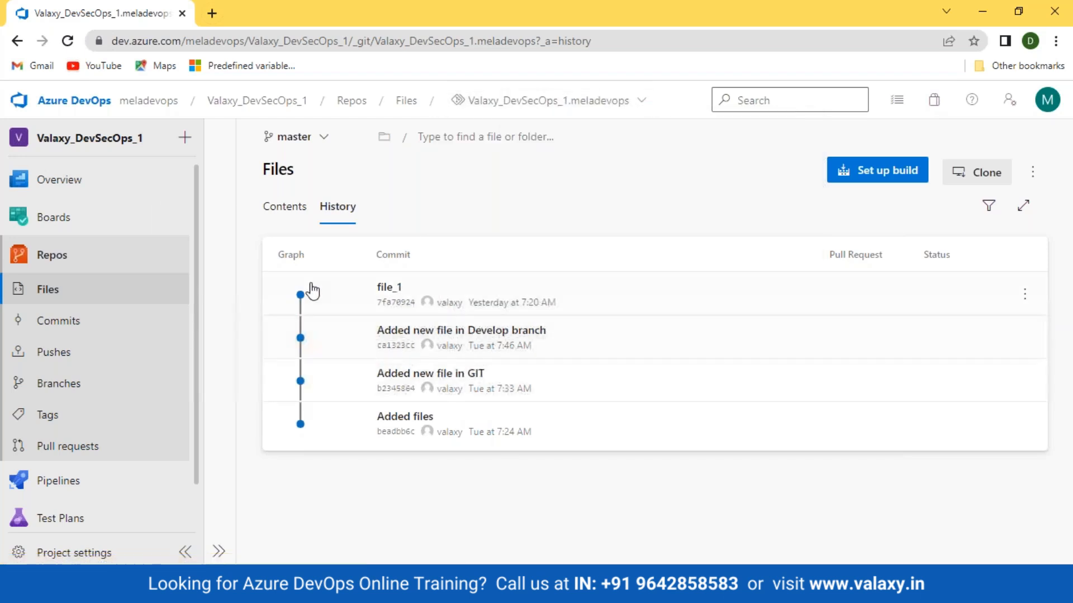
Open file_1 in the forked repository for editing and add "Added new line...." as its second line
{"action": "left_click", "coordinate": [285, 206]}
{"action": "left_click", "coordinate": [313, 350]}
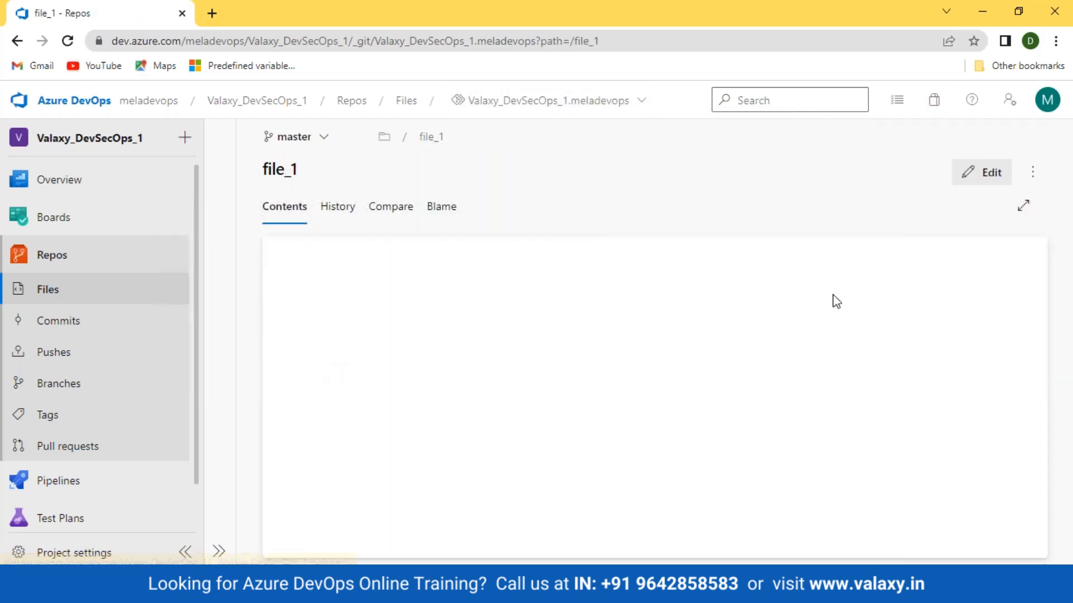
{"action": "left_click", "coordinate": [981, 174]}
{"action": "left_click", "coordinate": [434, 245]}
{"action": "key", "text": "Return"}
{"action": "type", "text": "Adde"}
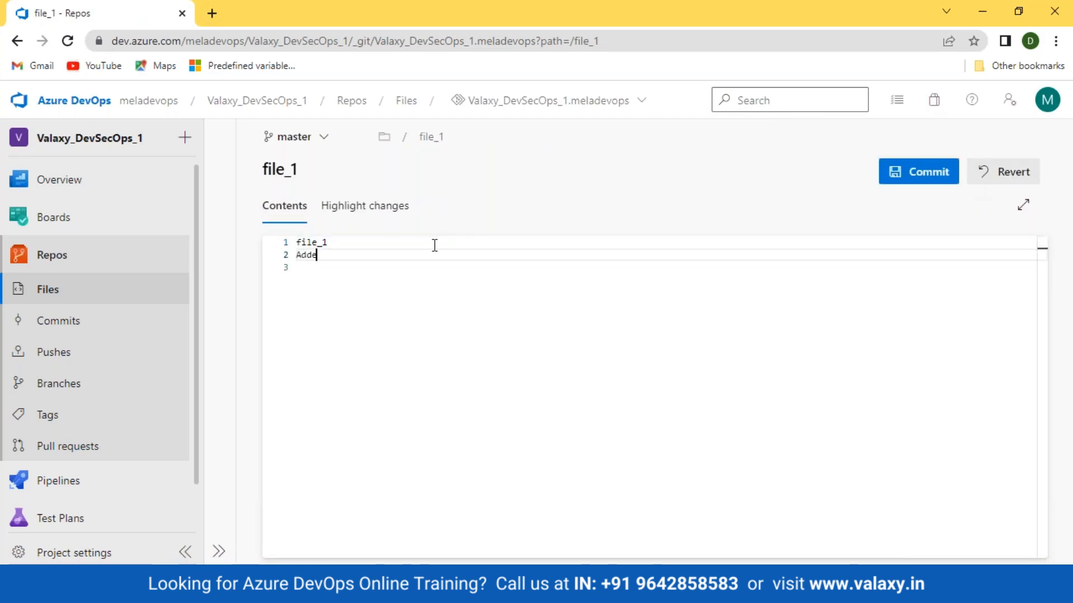
{"action": "type", "text": "d new line...."}
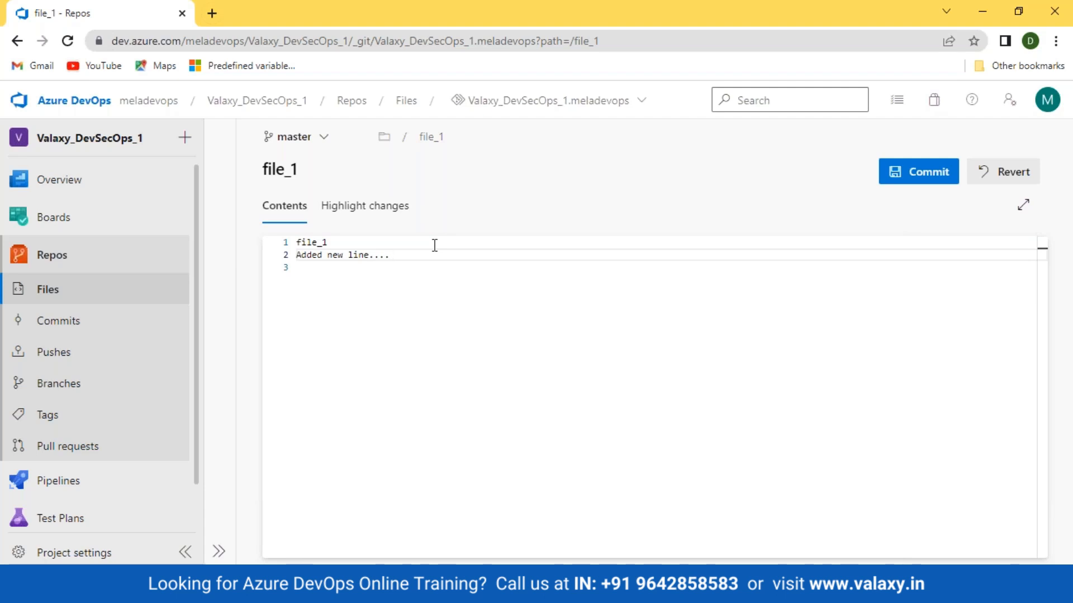
Commit the file_1 edit to the fork's master branch and review the file's history and the updated file list
{"action": "left_click", "coordinate": [930, 173]}
{"action": "left_click", "coordinate": [1013, 534]}
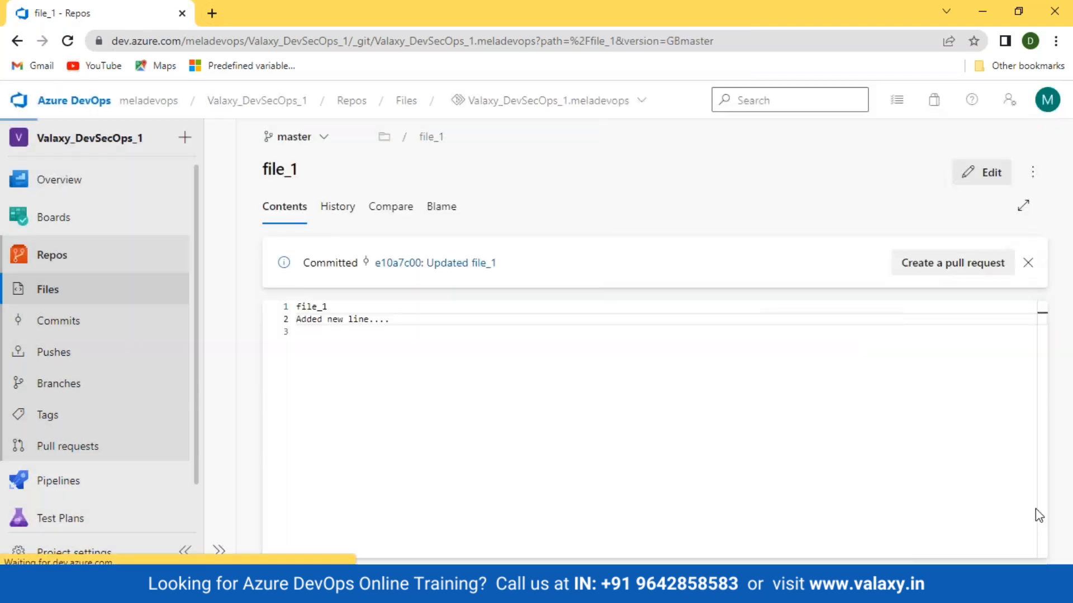
{"action": "left_click", "coordinate": [332, 211]}
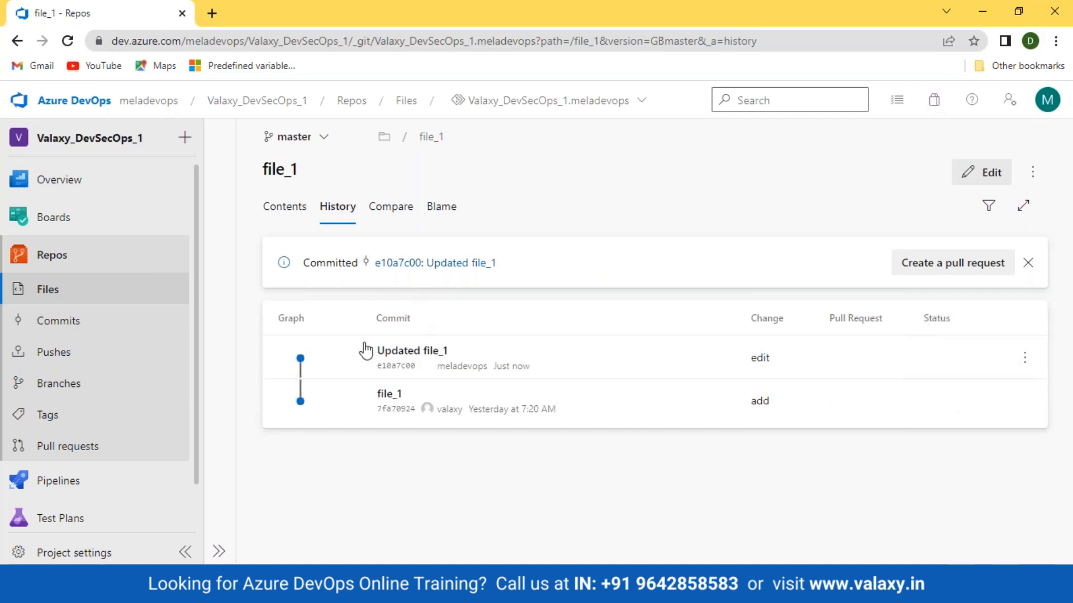
{"action": "left_click", "coordinate": [38, 287]}
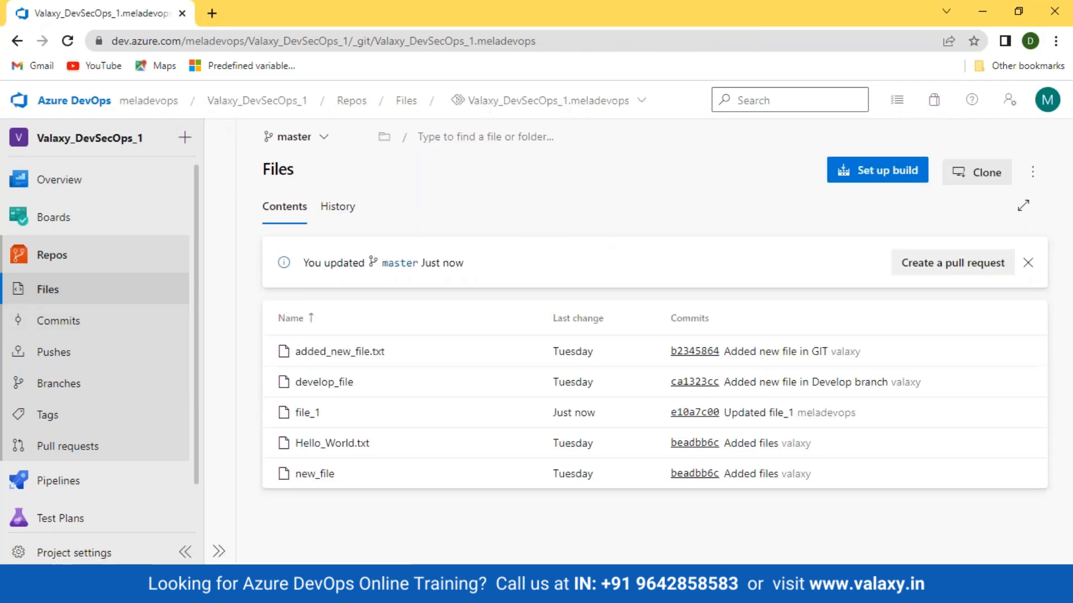
Switch to the original Valaxy_DevSecOps_1 repository and inspect the contents and history of file_1
{"action": "left_click", "coordinate": [639, 104]}
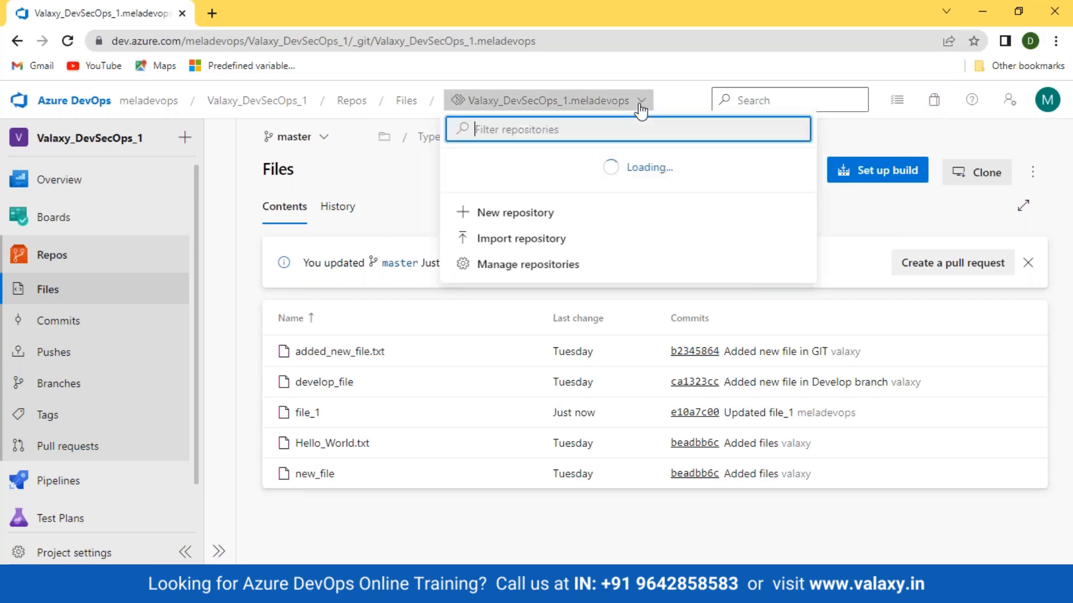
{"action": "left_click", "coordinate": [542, 163]}
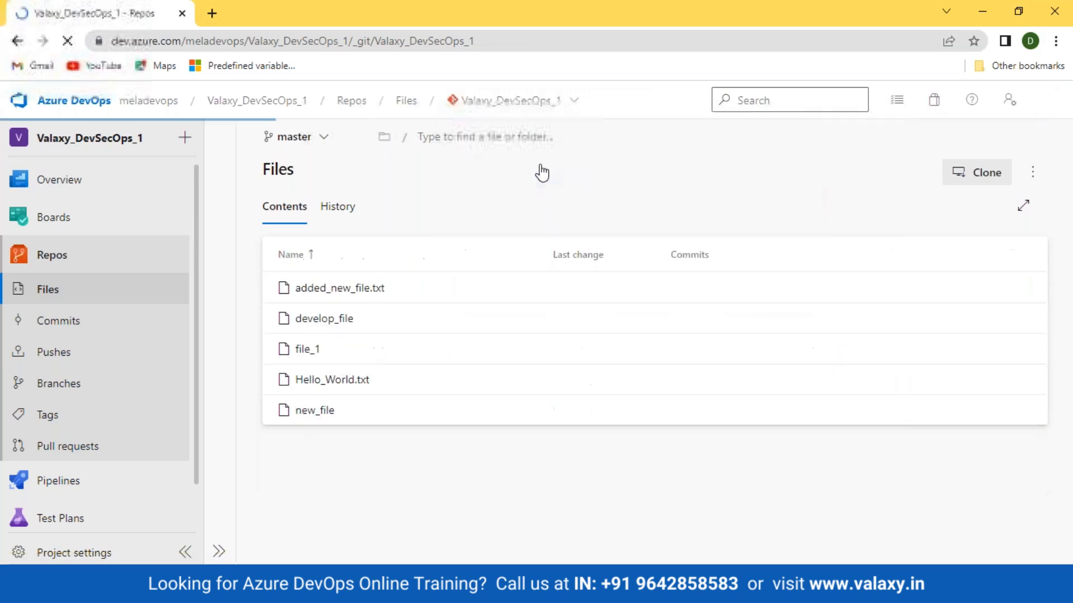
{"action": "left_click", "coordinate": [304, 418]}
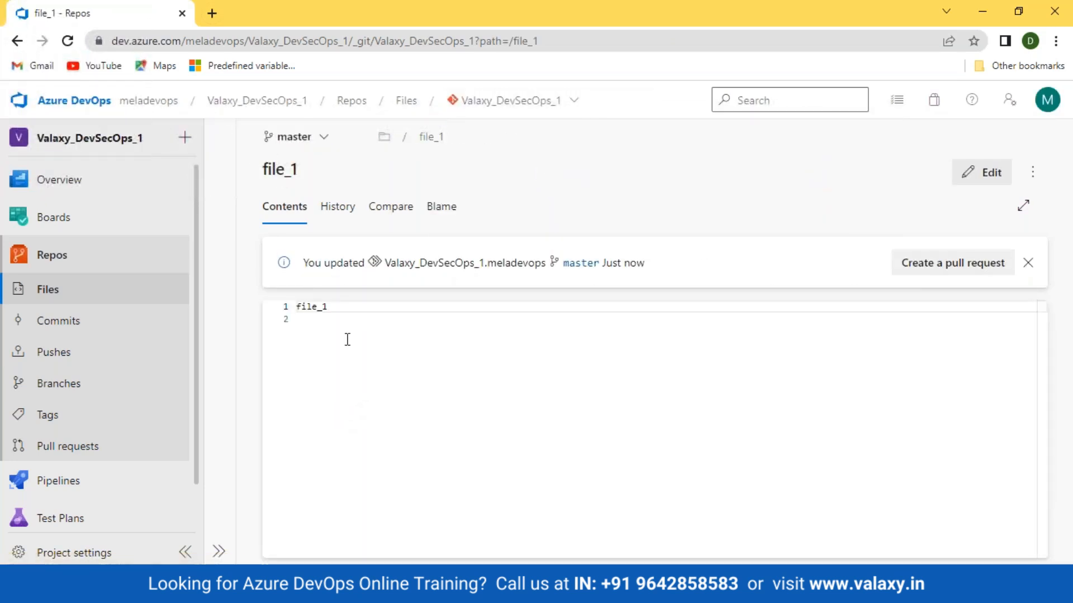
{"action": "left_click_drag", "start_coordinate": [362, 352], "coordinate": [265, 310]}
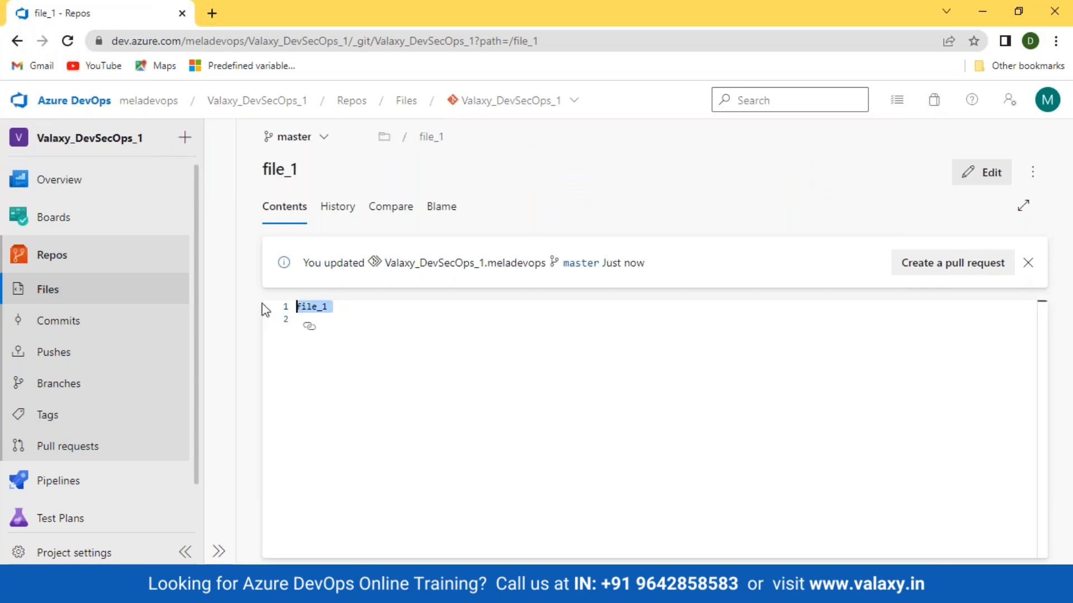
{"action": "left_click", "coordinate": [336, 208]}
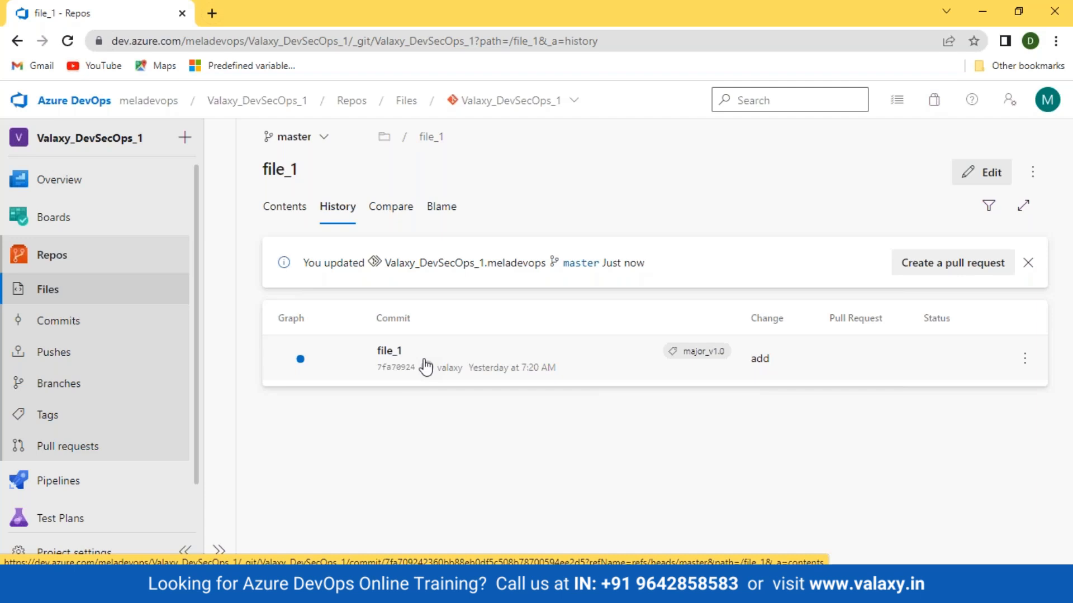
Compare the file list of the Valaxy_DevSecOps_1.meladevops fork with that of the original Valaxy_DevSecOps_1 repository
{"action": "left_click", "coordinate": [573, 104]}
{"action": "left_click", "coordinate": [512, 206]}
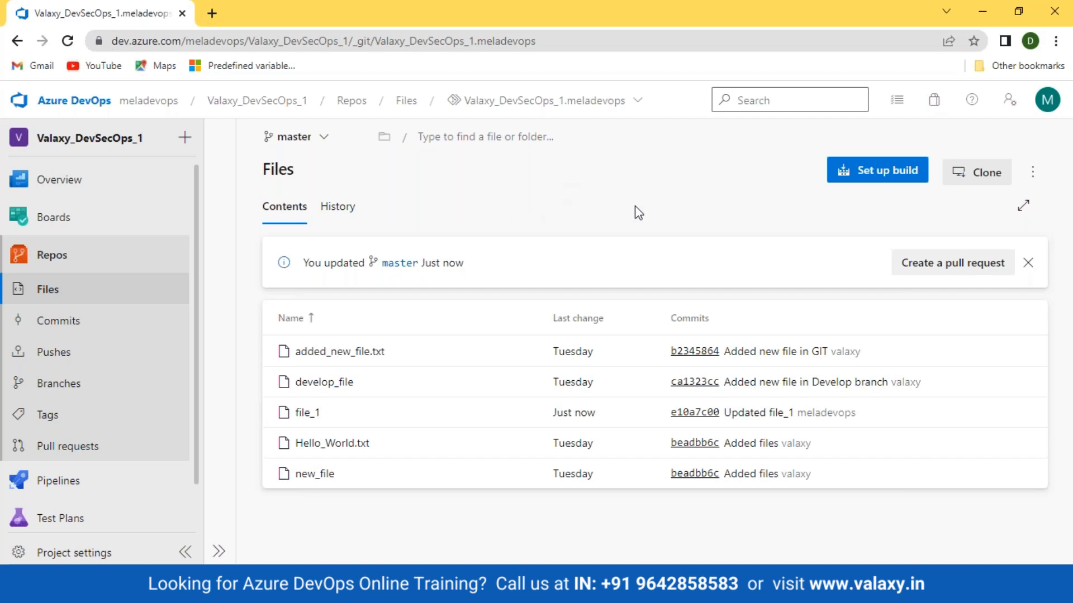
{"action": "left_click", "coordinate": [605, 106]}
{"action": "left_click", "coordinate": [518, 164]}
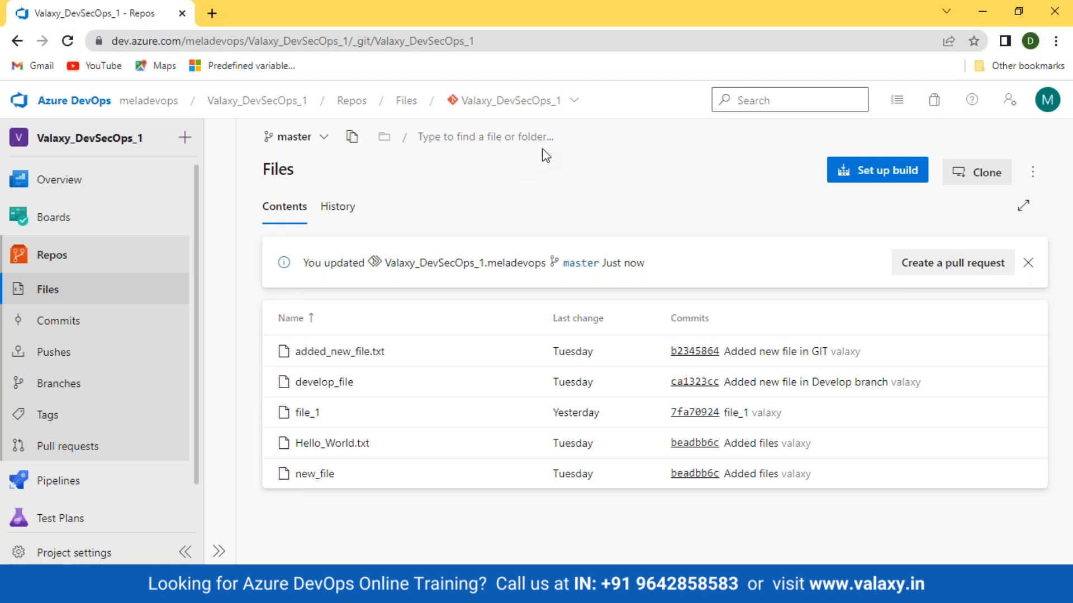
Open the project's repository settings and select the Valaxy_DevSecOps_1.meladevops fork
{"action": "left_click", "coordinate": [577, 102]}
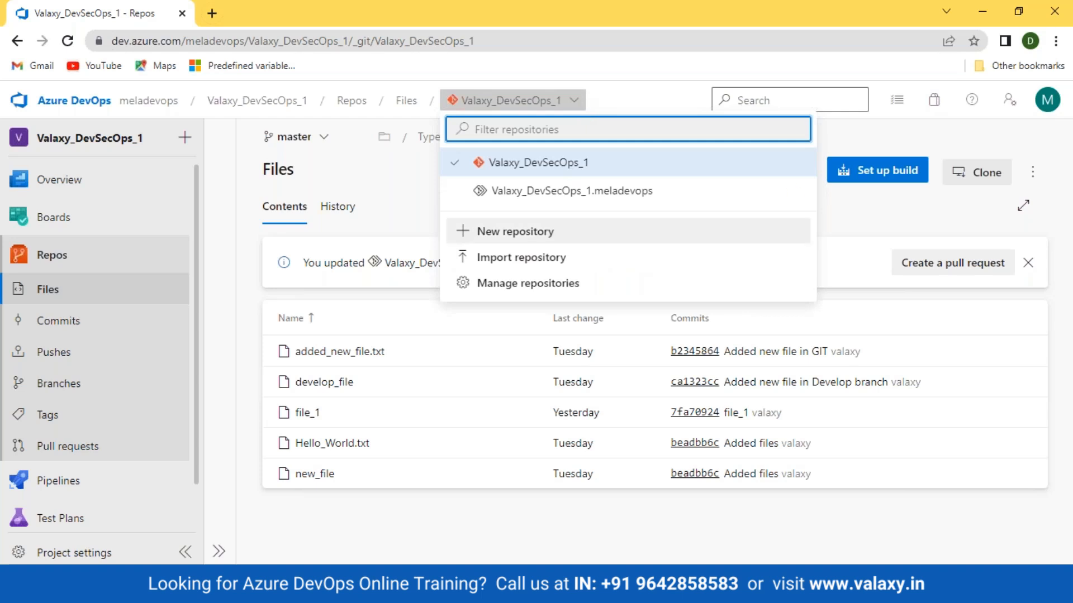
{"action": "left_click", "coordinate": [638, 106]}
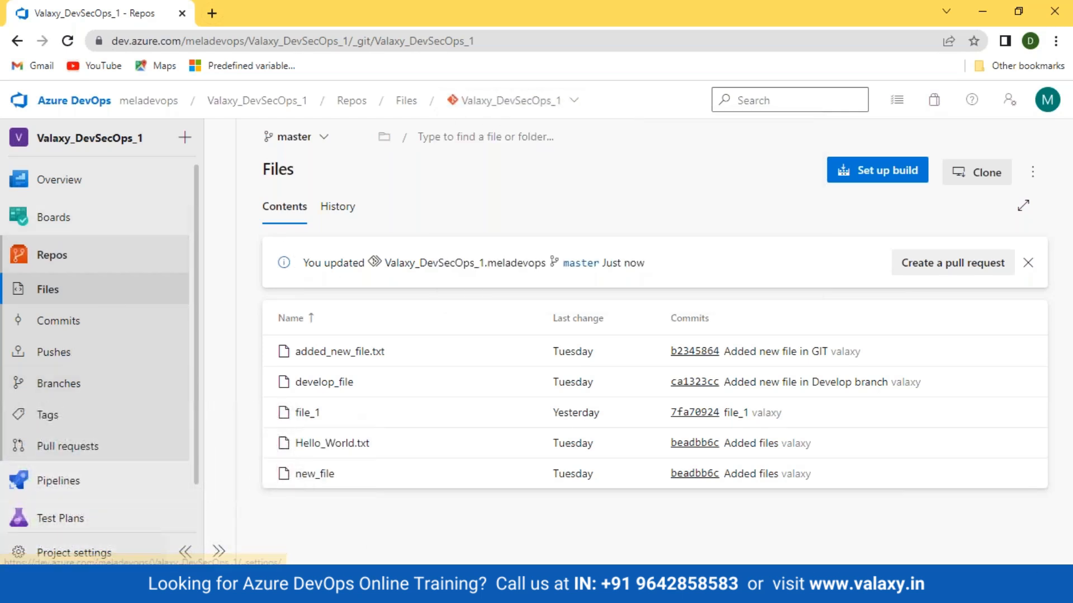
{"action": "left_click", "coordinate": [54, 552]}
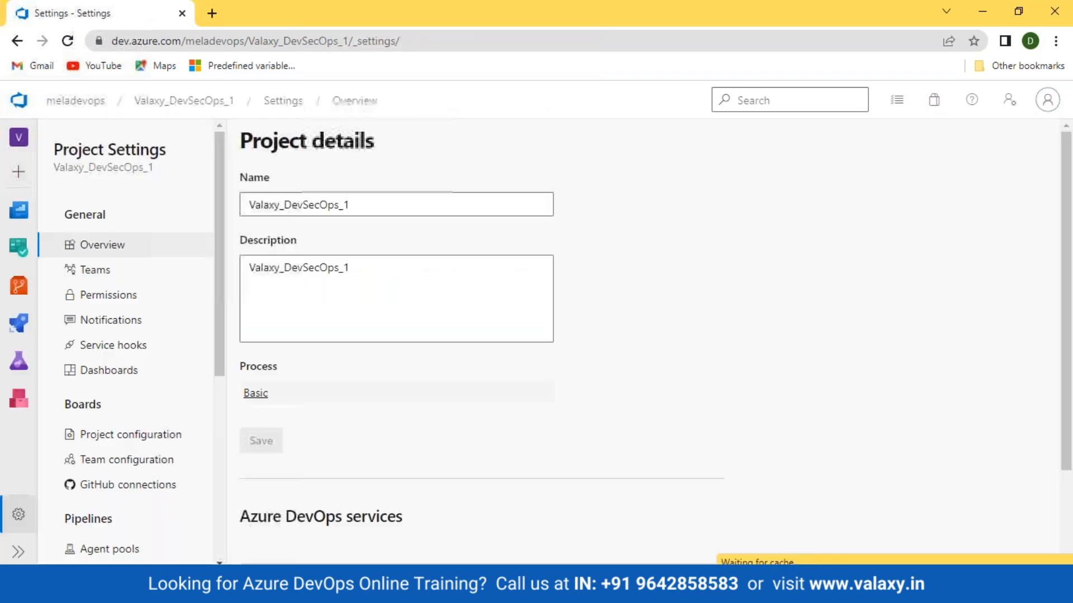
{"action": "left_click_drag", "start_coordinate": [225, 291], "coordinate": [211, 471]}
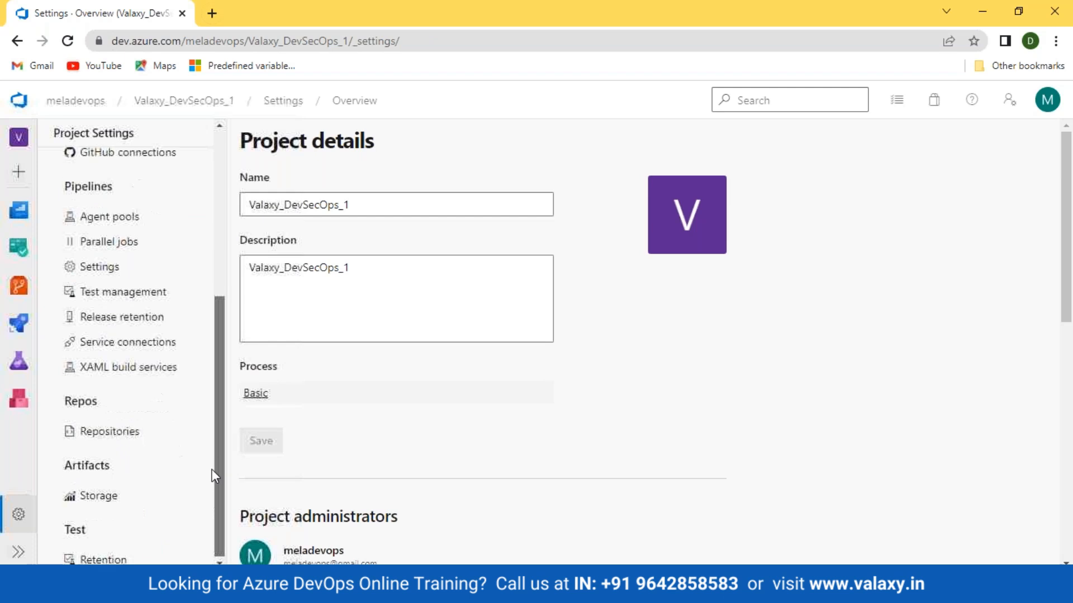
{"action": "left_click", "coordinate": [109, 431]}
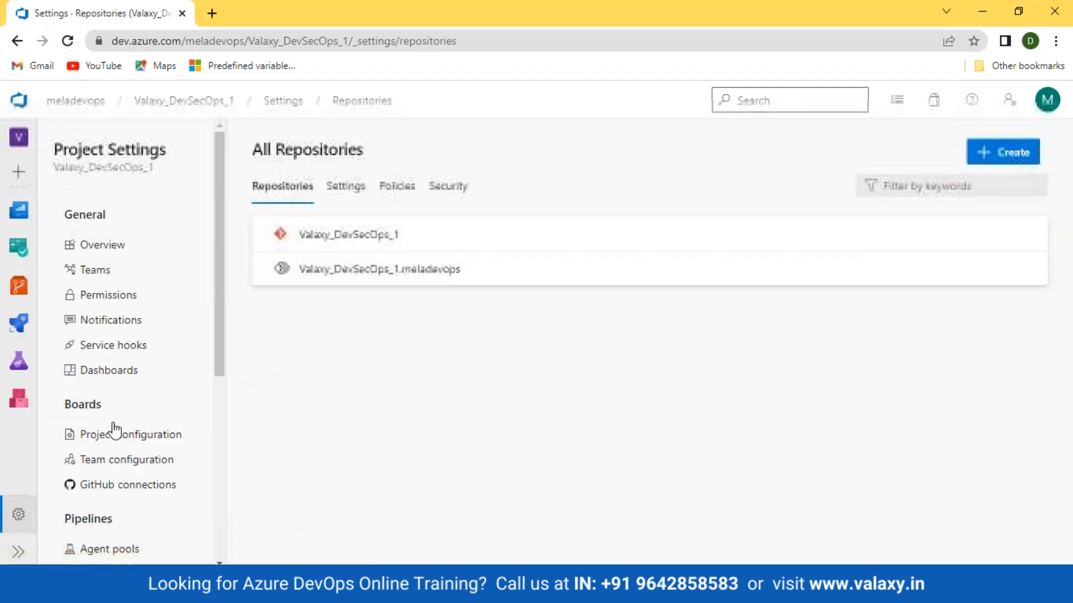
{"action": "left_click", "coordinate": [687, 270]}
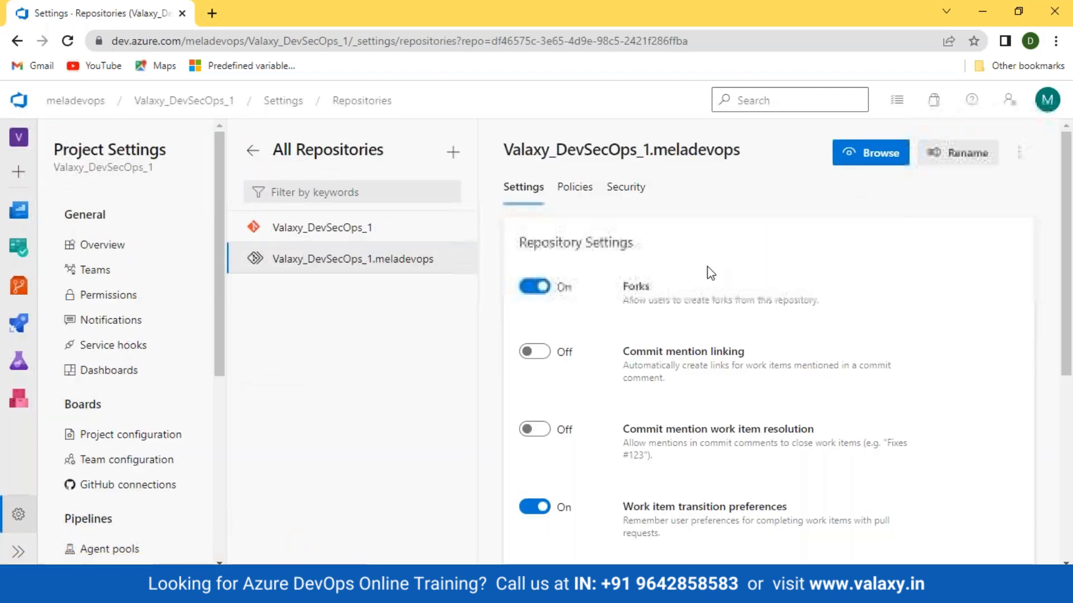
Delete the Valaxy_DevSecOps_1.meladevops repository, confirming the deletion with its full repository name
{"action": "left_click", "coordinate": [1019, 154]}
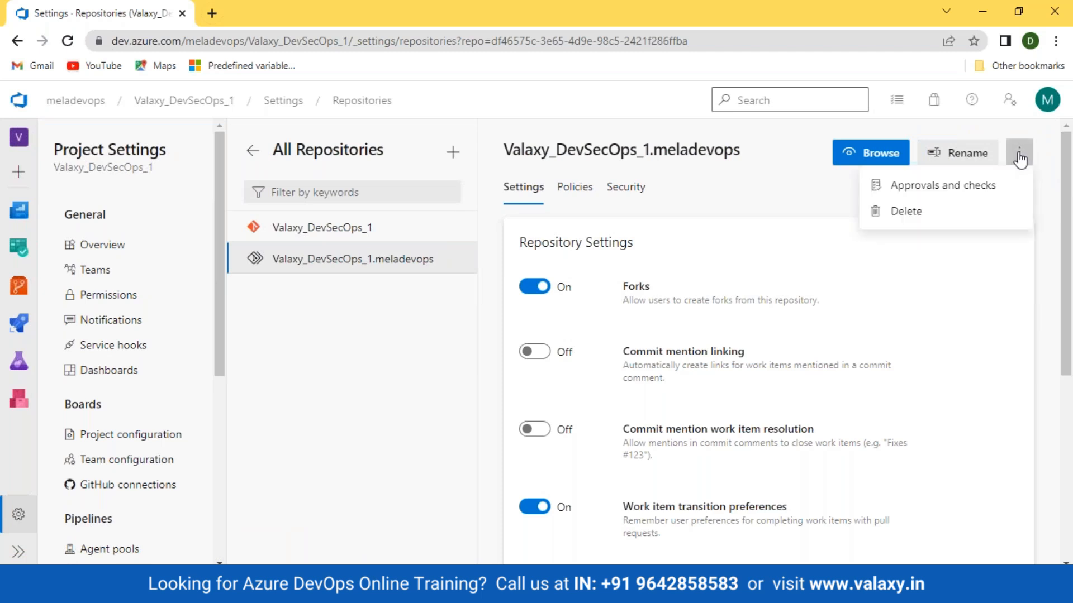
{"action": "left_click", "coordinate": [916, 212]}
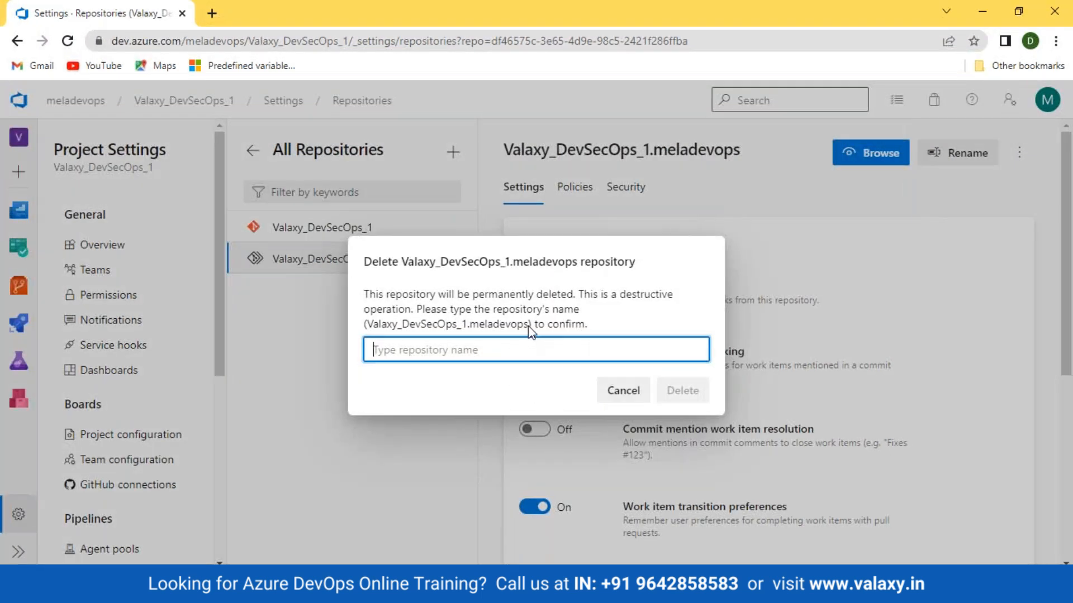
{"action": "left_click_drag", "start_coordinate": [528, 325], "coordinate": [510, 326]}
{"action": "left_click_drag", "start_coordinate": [400, 338], "coordinate": [364, 339]}
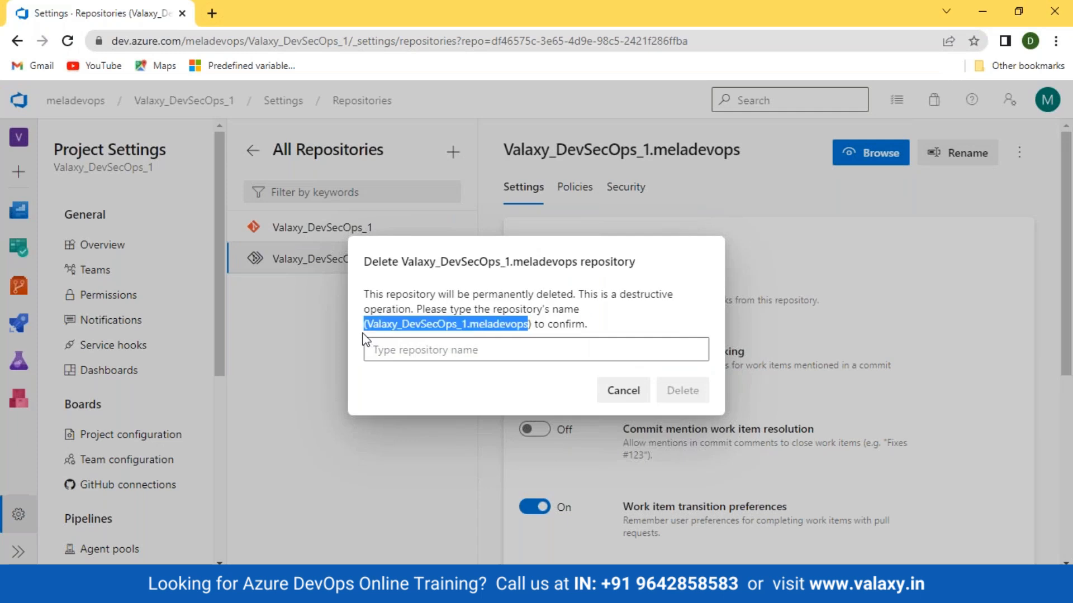
{"action": "key", "text": "ctrl+c"}
{"action": "left_click", "coordinate": [398, 355]}
{"action": "key", "text": "ctrl+v"}
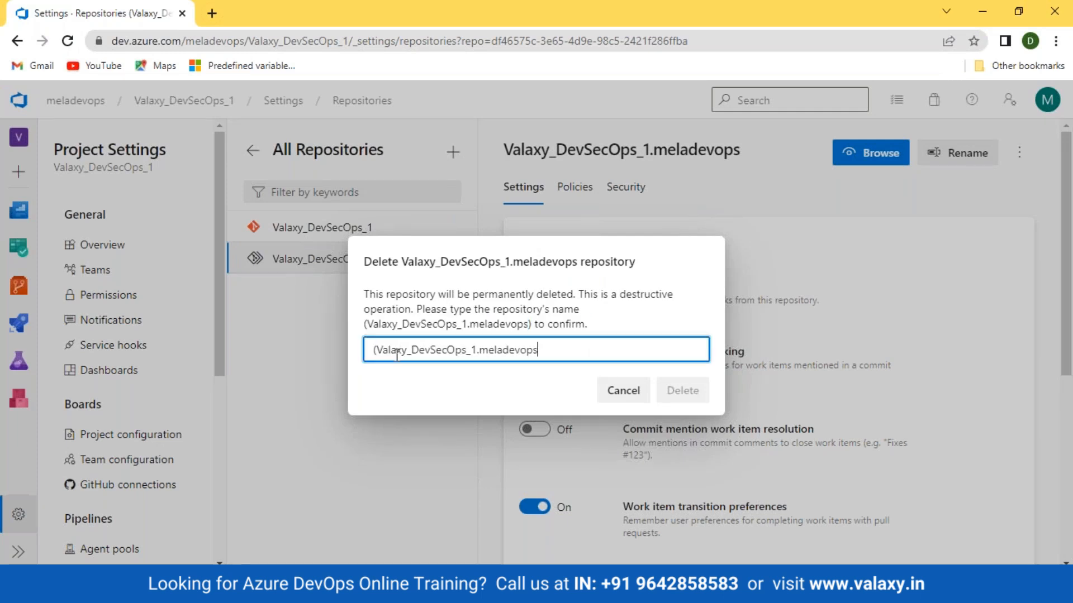
{"action": "left_click", "coordinate": [379, 350]}
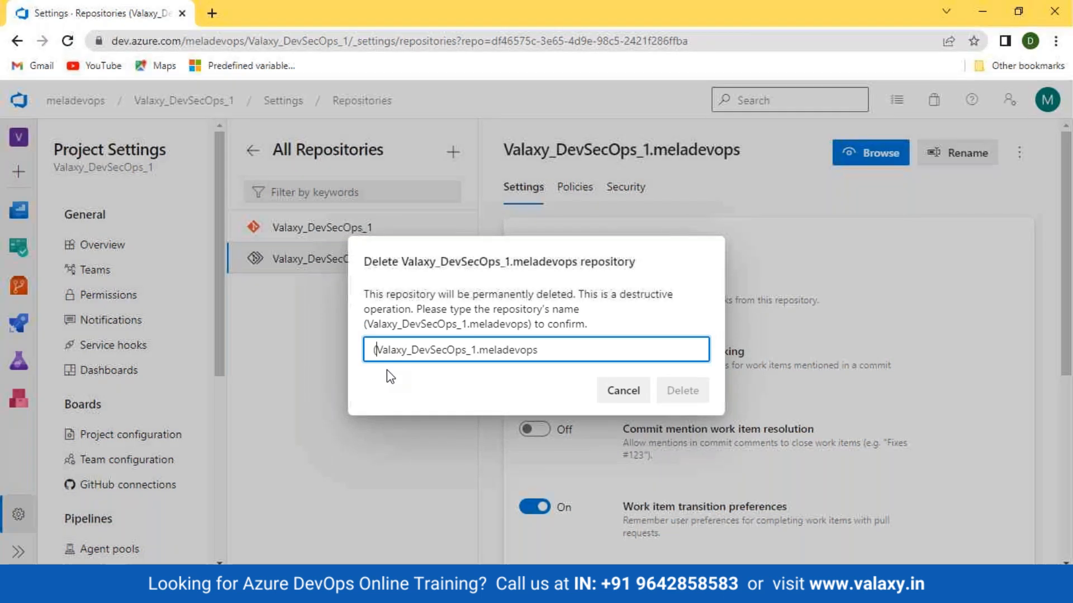
{"action": "key", "text": "BackSpace"}
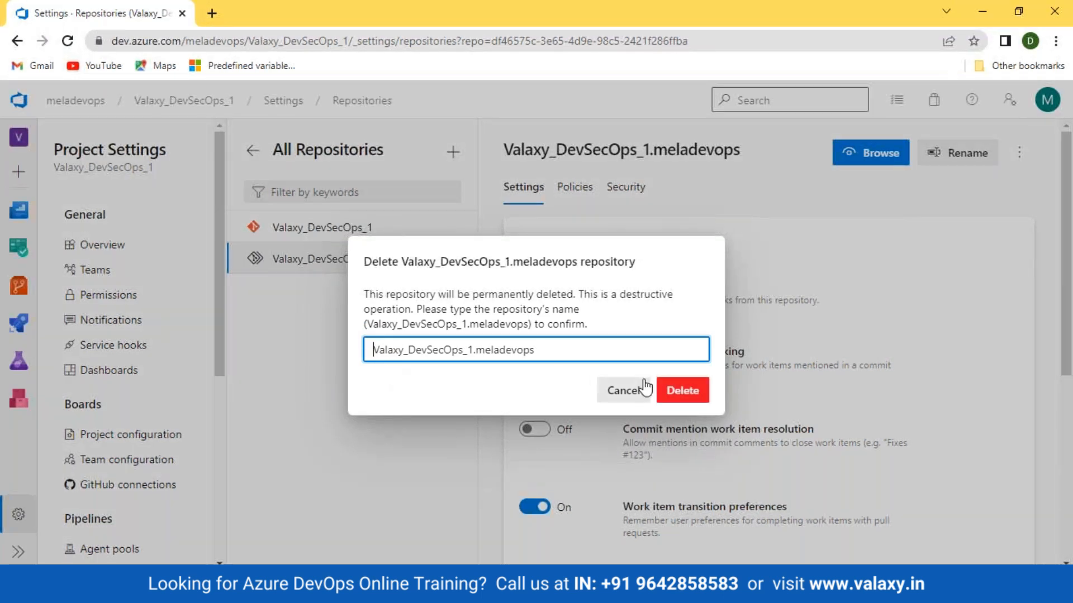
{"action": "left_click", "coordinate": [684, 391]}
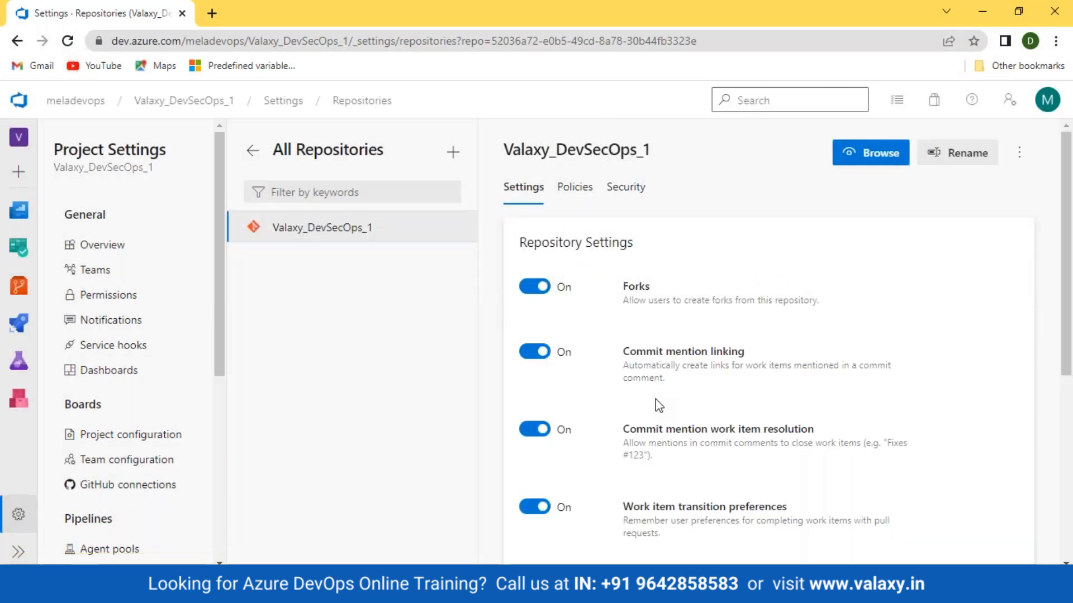
Return to the Valaxy_DevSecOps_1 repository and compare its commit list with the history of its files
{"action": "left_click", "coordinate": [23, 289]}
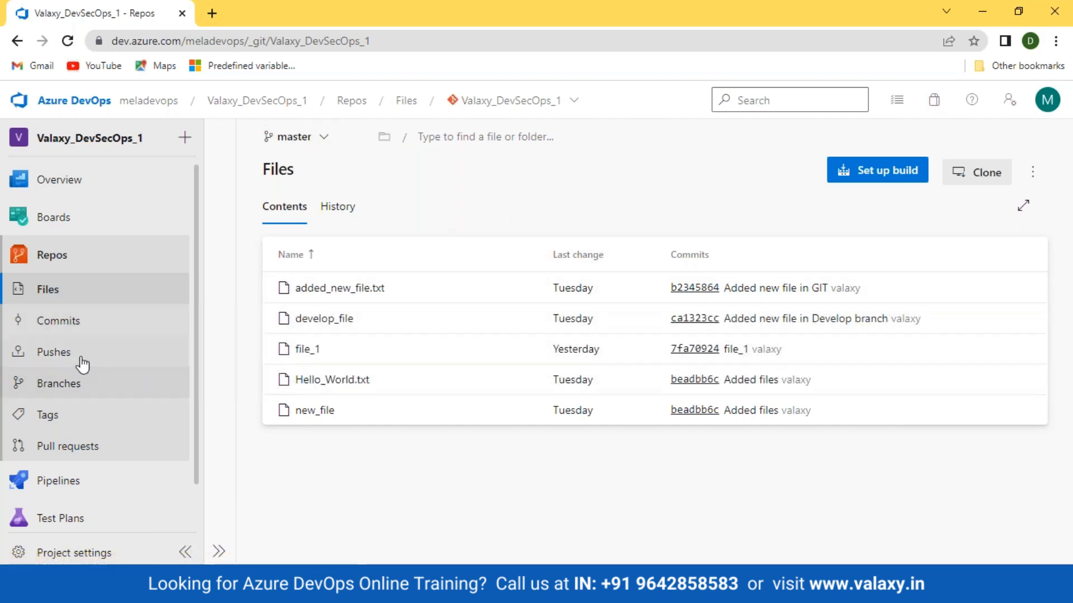
{"action": "left_click", "coordinate": [66, 319]}
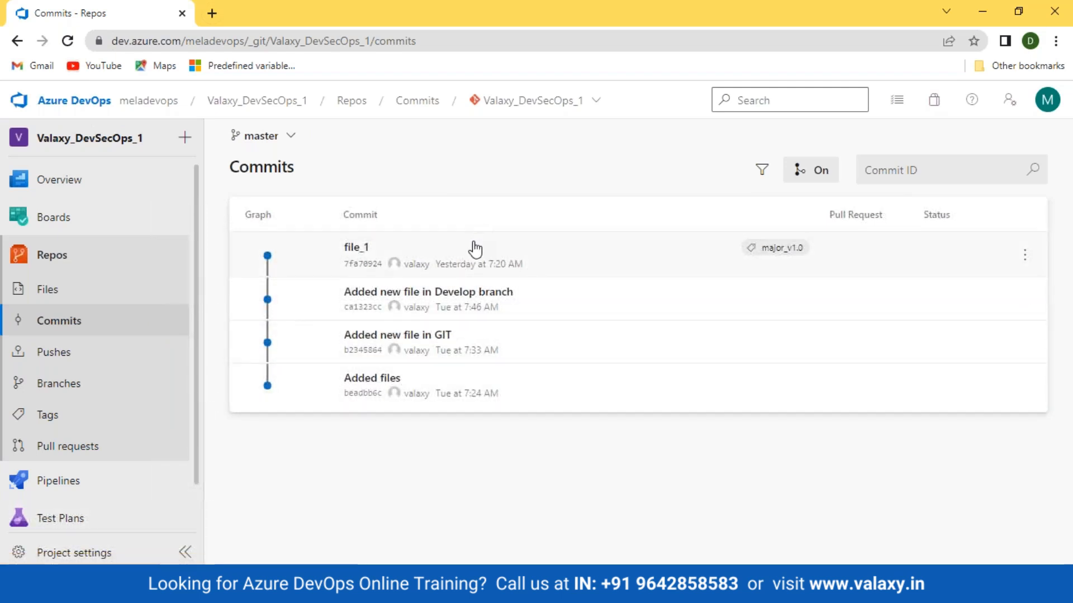
{"action": "left_click", "coordinate": [33, 290]}
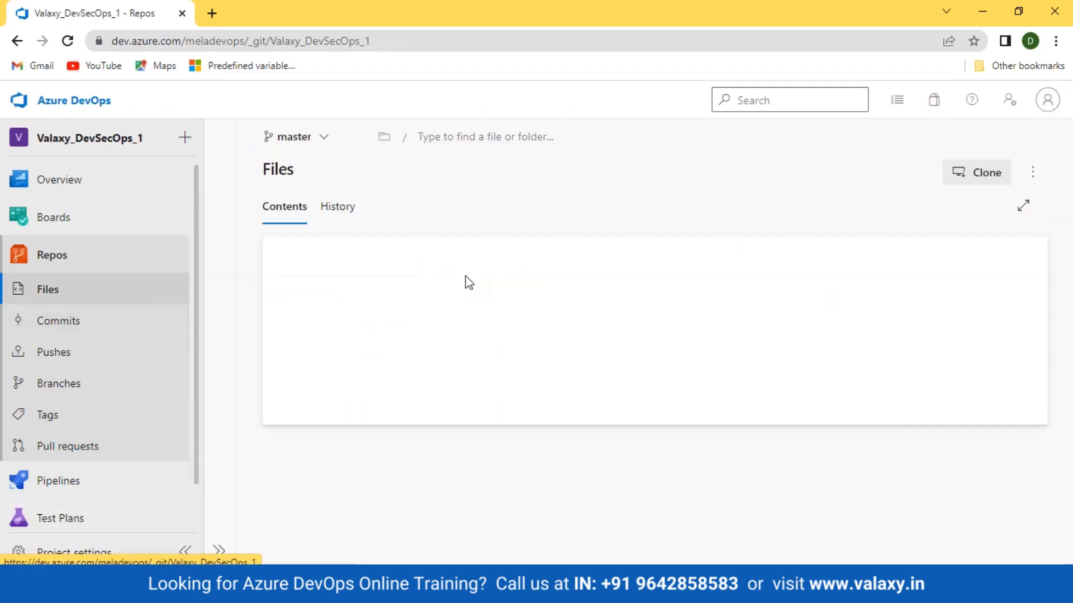
{"action": "left_click", "coordinate": [337, 207]}
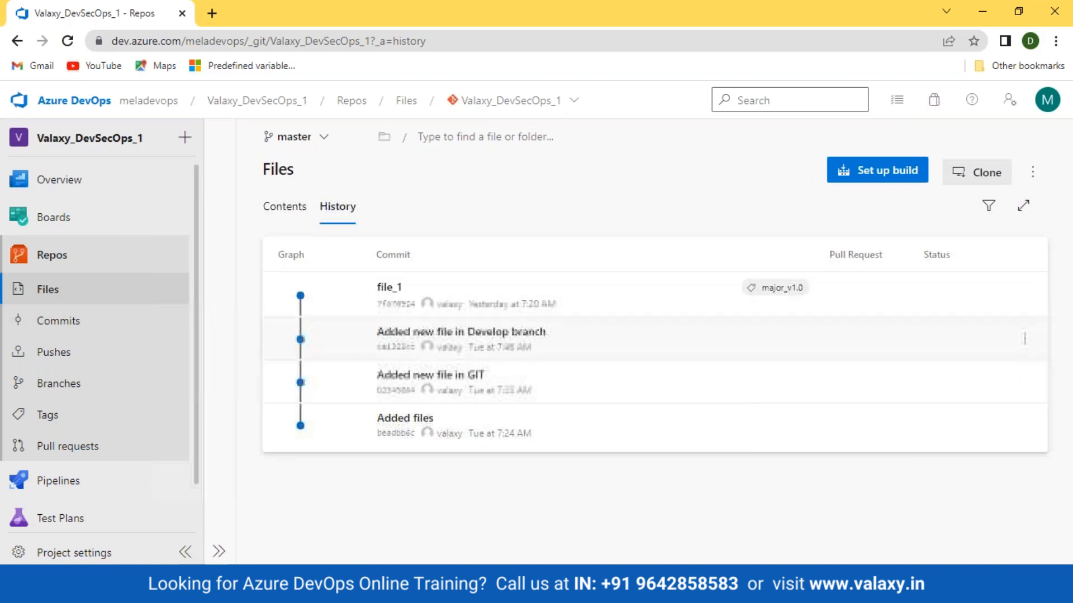
{"action": "left_click", "coordinate": [94, 322]}
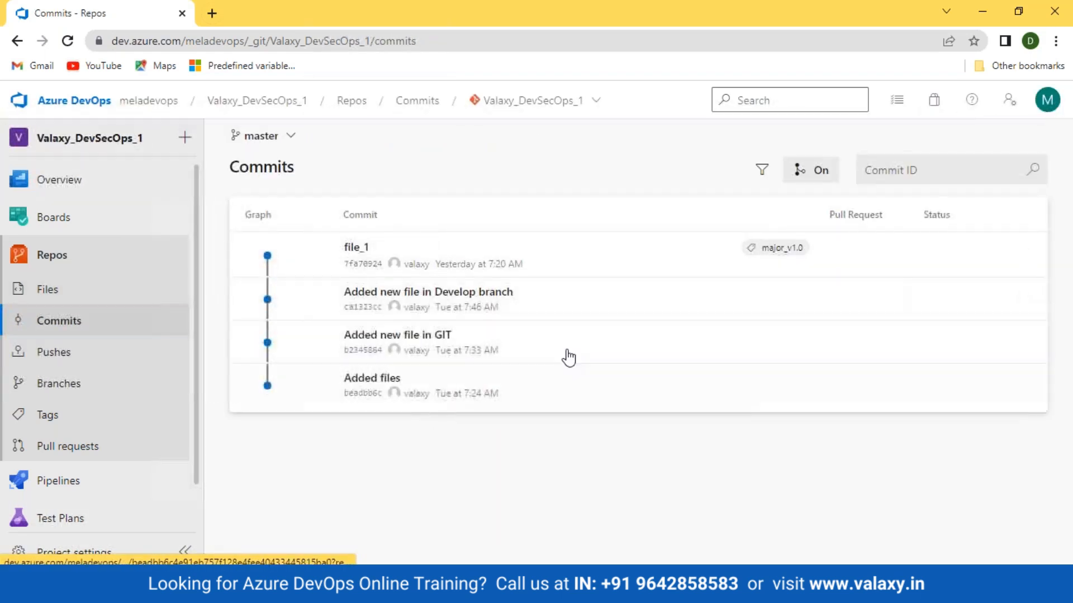
Hide the commit graph in the master branch's commit list and show it again
{"action": "mouse_move", "coordinate": [462, 395]}
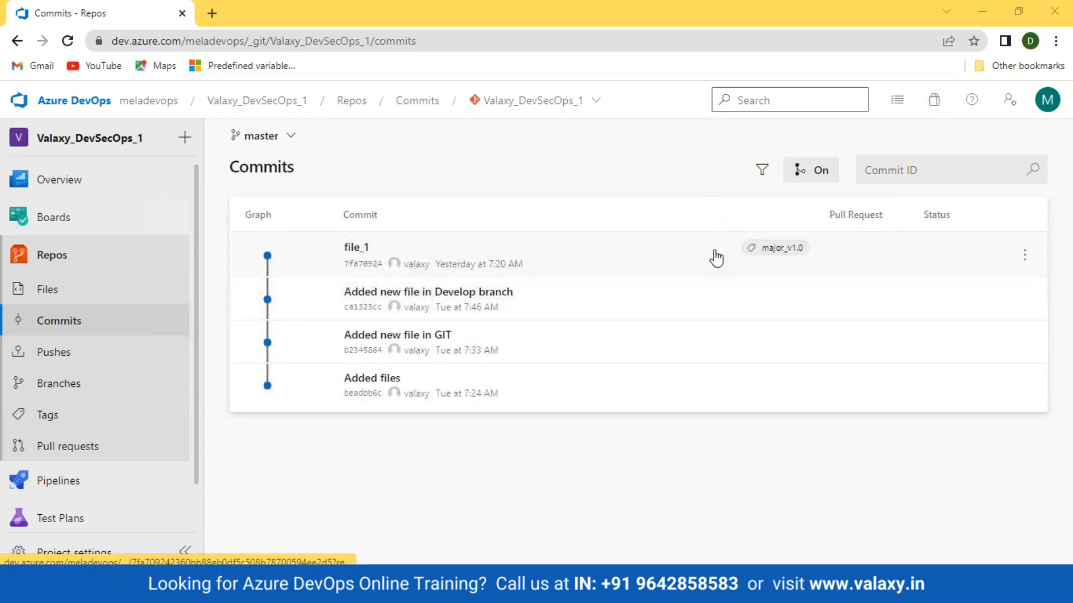
{"action": "left_click", "coordinate": [817, 171]}
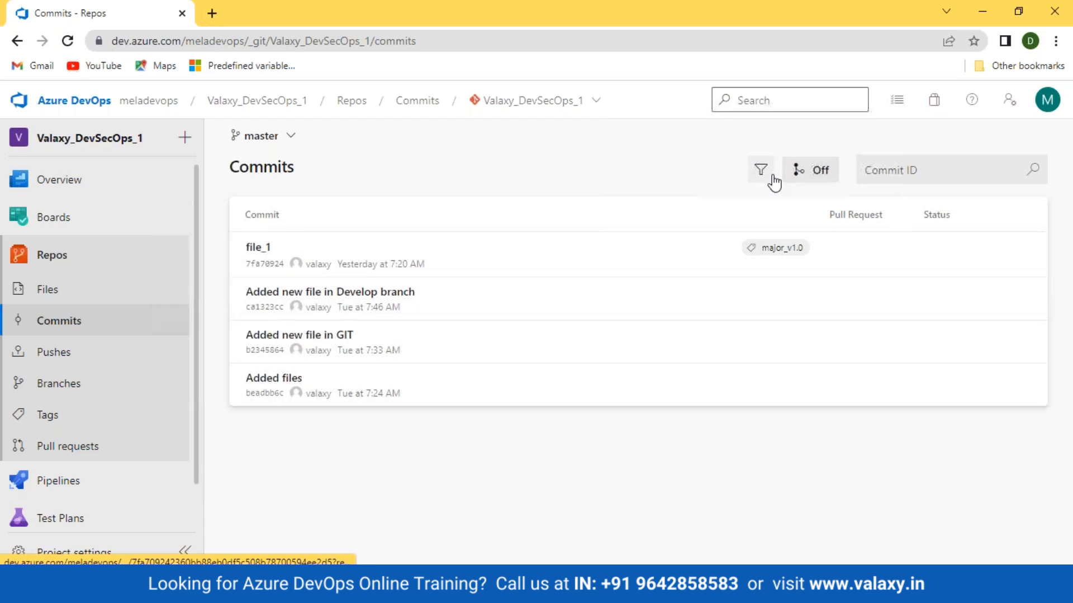
{"action": "left_click", "coordinate": [803, 175]}
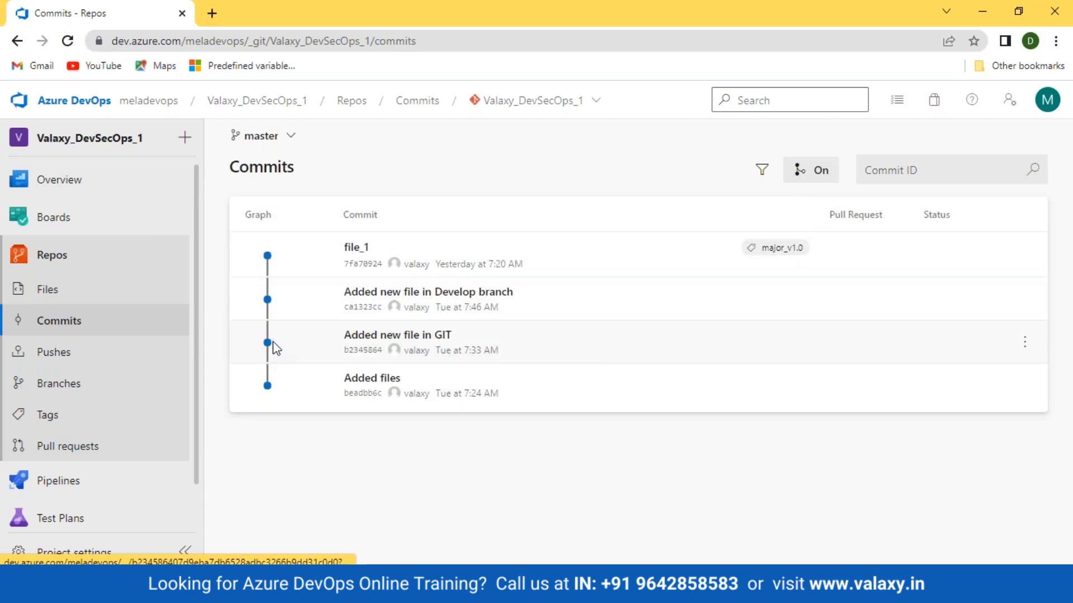
Review the pushes to master, expanding the 3/9/2023 push to see its commits, and check the available branches
{"action": "left_click", "coordinate": [65, 358]}
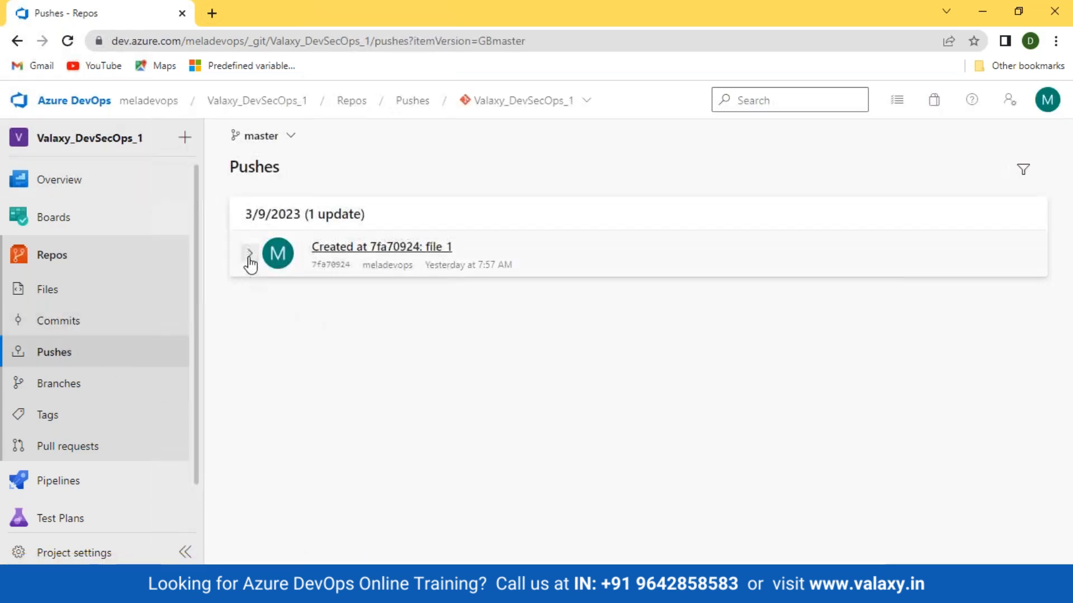
{"action": "left_click", "coordinate": [249, 254]}
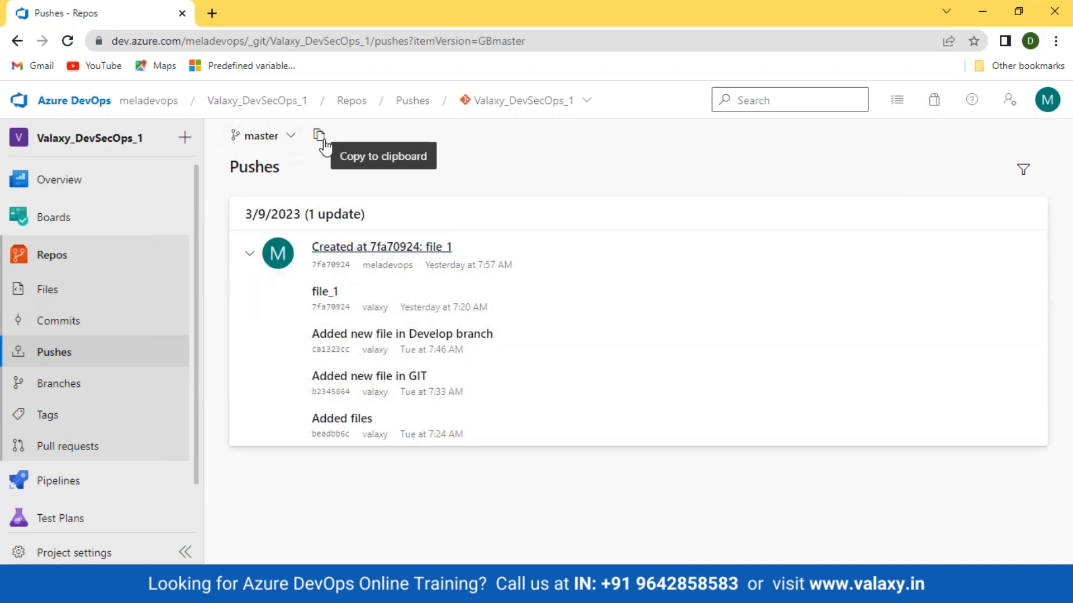
{"action": "left_click", "coordinate": [289, 137]}
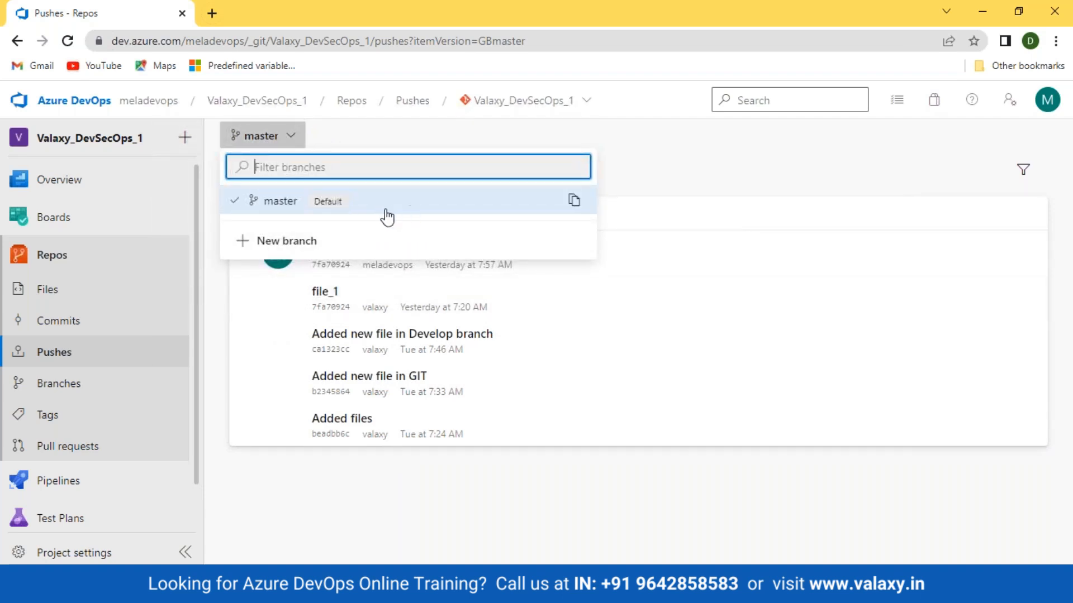
{"action": "left_click", "coordinate": [668, 179]}
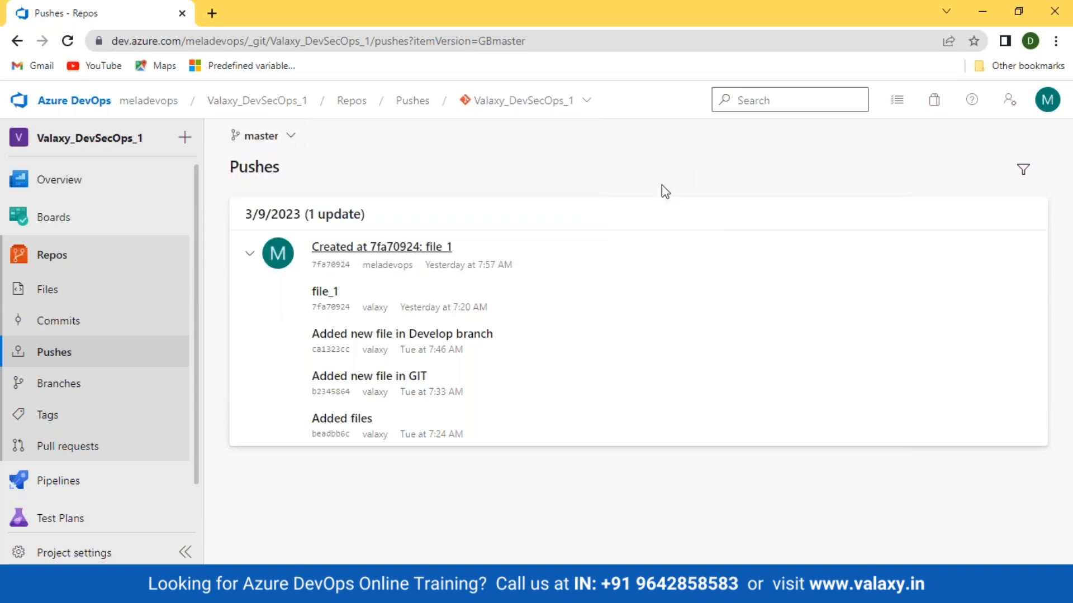
Review the repository's branches in the All and Stale views and return to the Mine view
{"action": "left_click", "coordinate": [72, 393]}
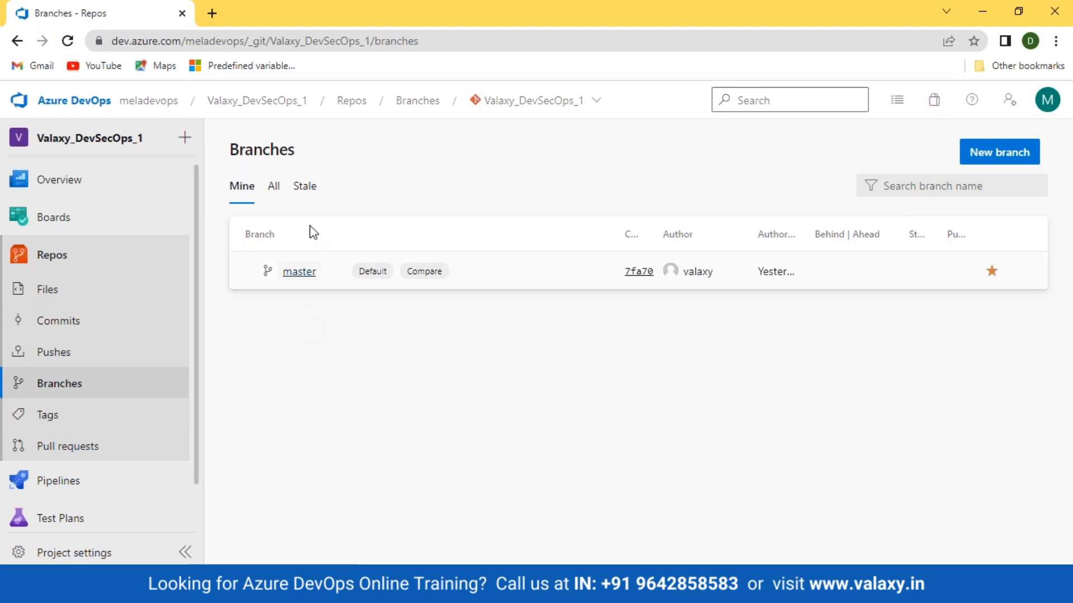
{"action": "left_click", "coordinate": [272, 187]}
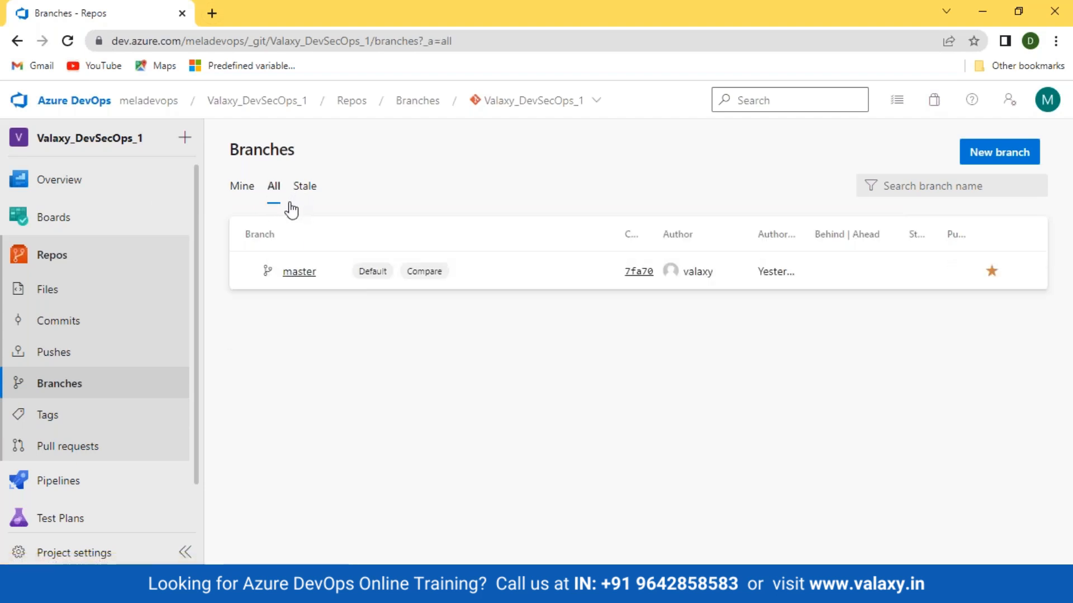
{"action": "left_click", "coordinate": [308, 195]}
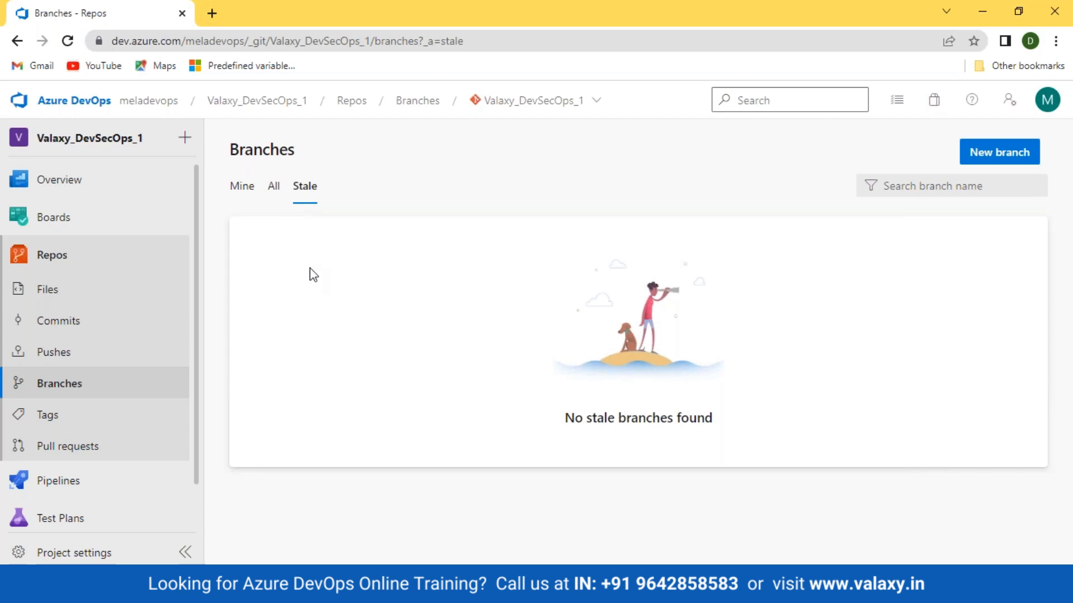
{"action": "left_click", "coordinate": [241, 186]}
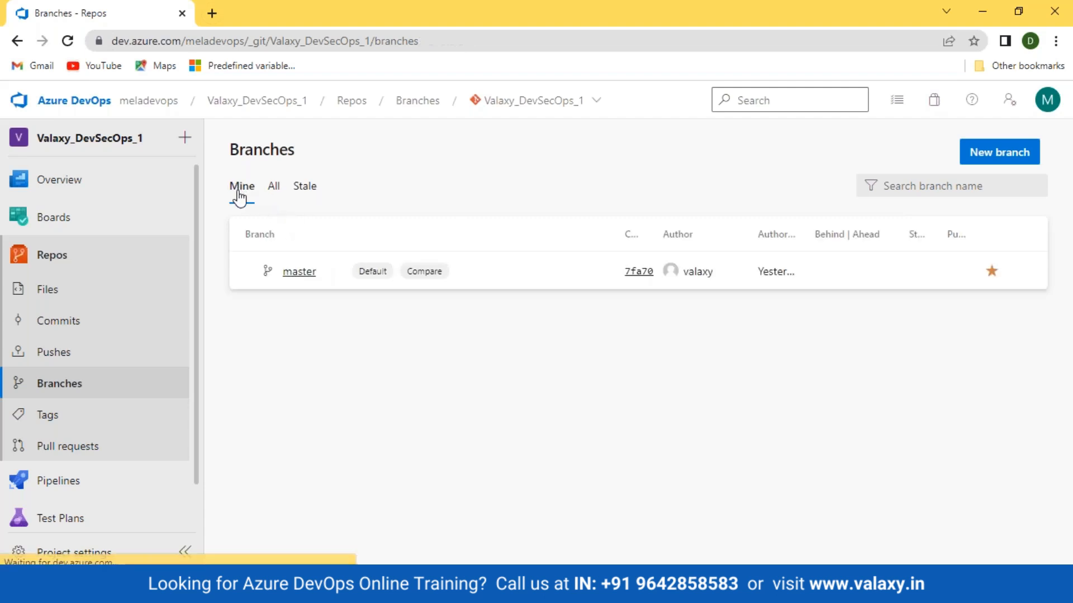
Create a branch named develop based on master, with no linked work items
{"action": "left_click", "coordinate": [1000, 153]}
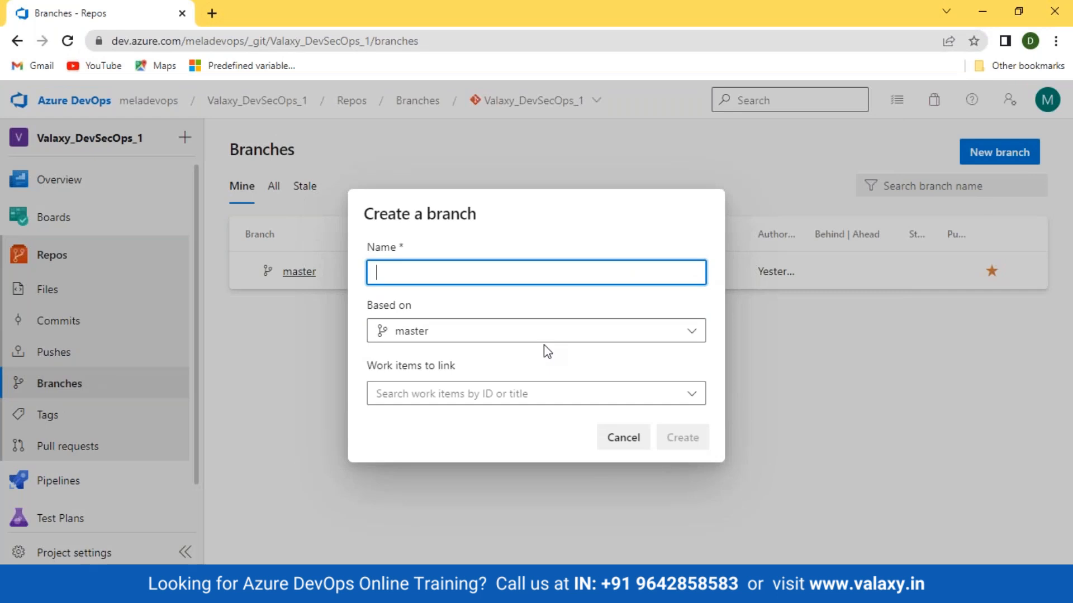
{"action": "type", "text": "dve"}
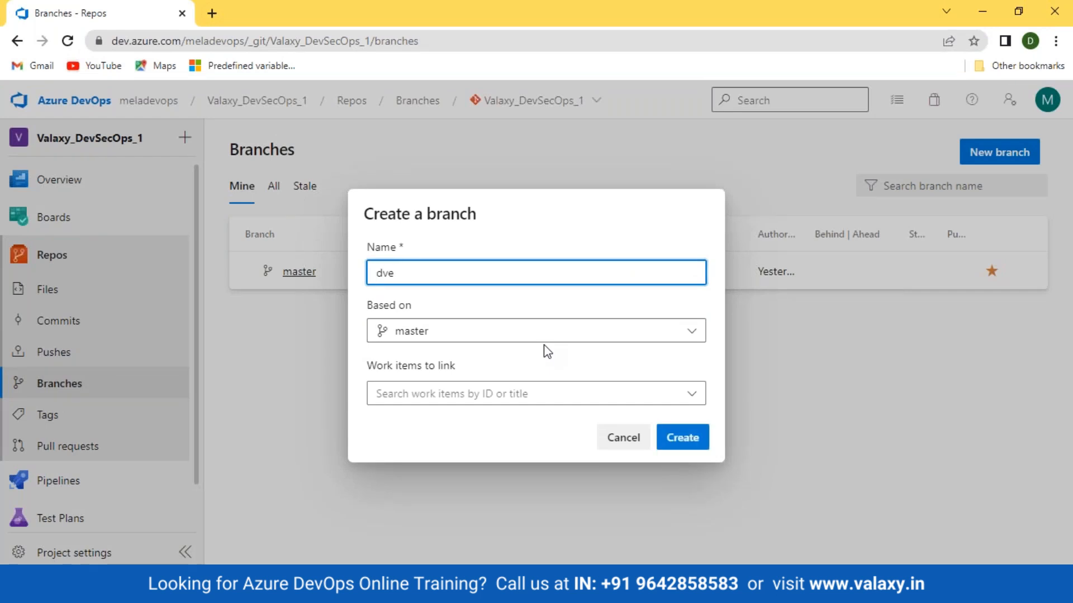
{"action": "key", "text": "BackSpace"}
{"action": "type", "text": "evelop"}
{"action": "double_click", "coordinate": [376, 273]}
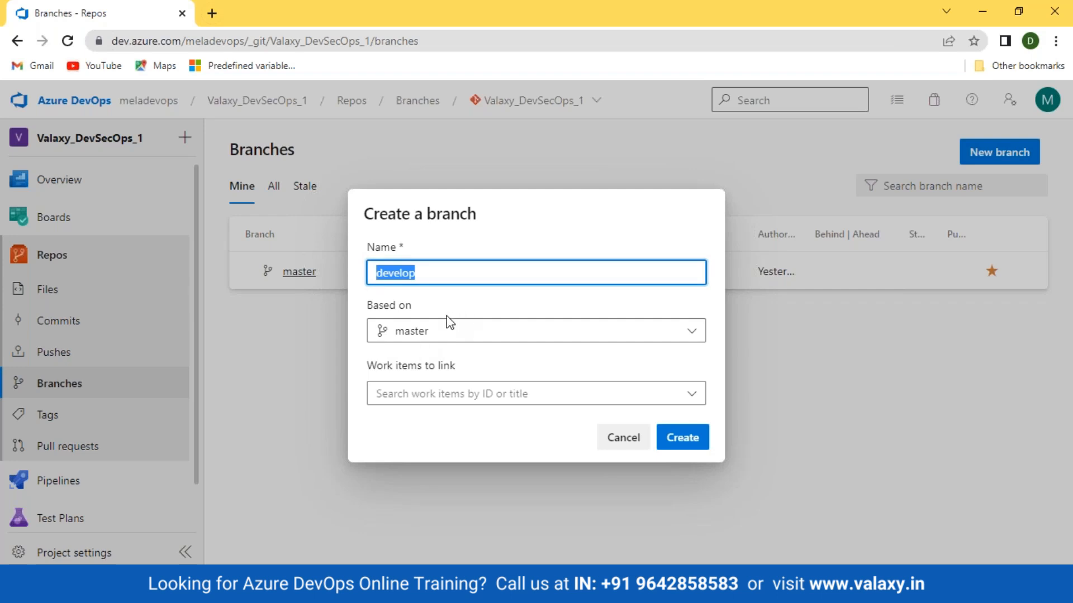
{"action": "left_click", "coordinate": [524, 334]}
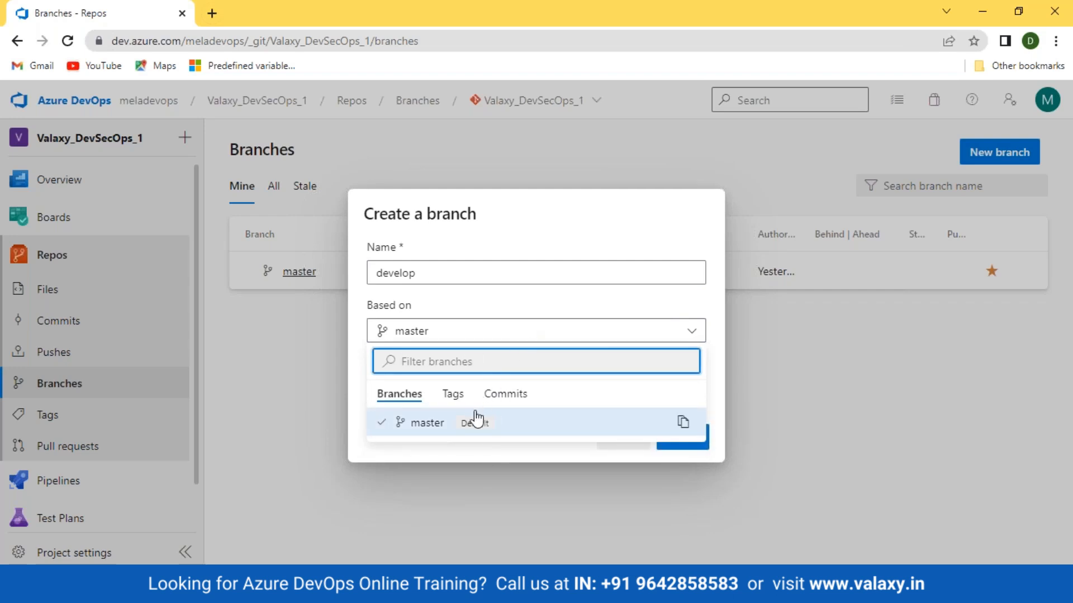
{"action": "left_click", "coordinate": [489, 305]}
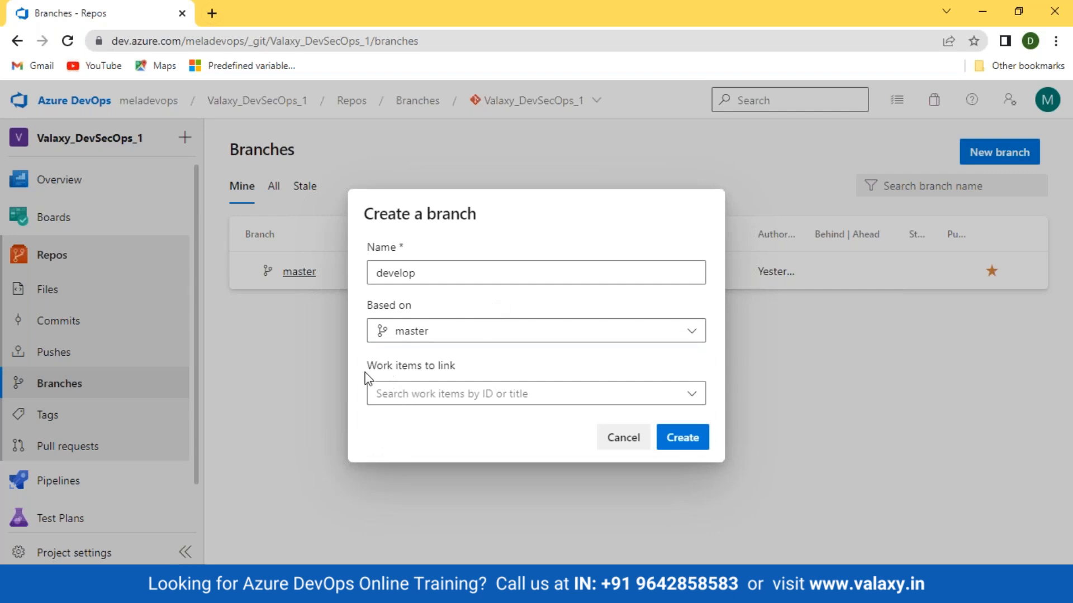
{"action": "left_click_drag", "start_coordinate": [362, 367], "coordinate": [478, 373]}
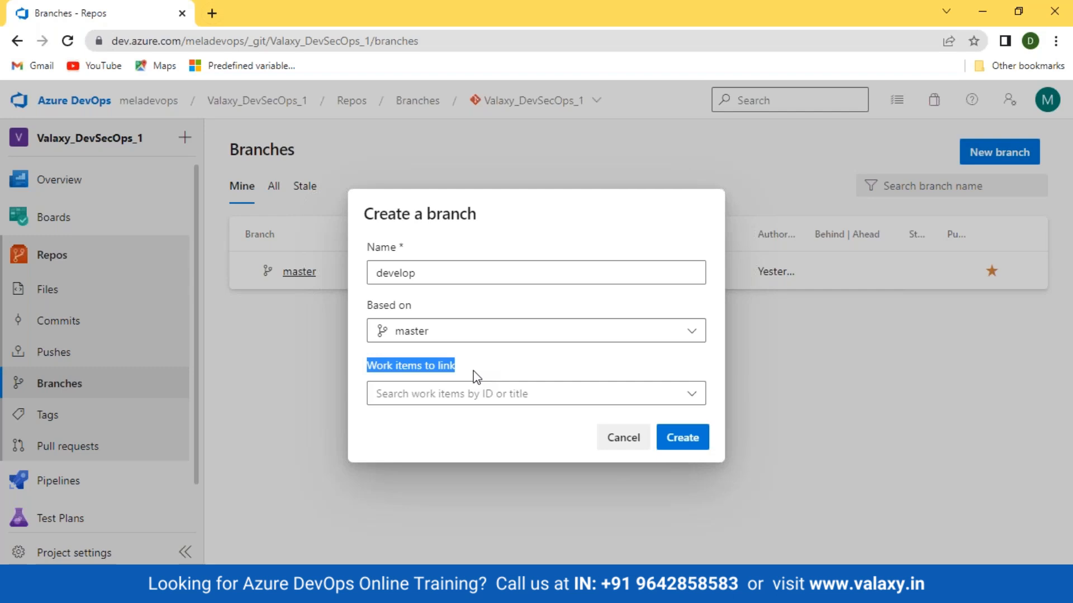
{"action": "left_click_drag", "start_coordinate": [368, 366], "coordinate": [471, 368]}
{"action": "left_click", "coordinate": [478, 367]}
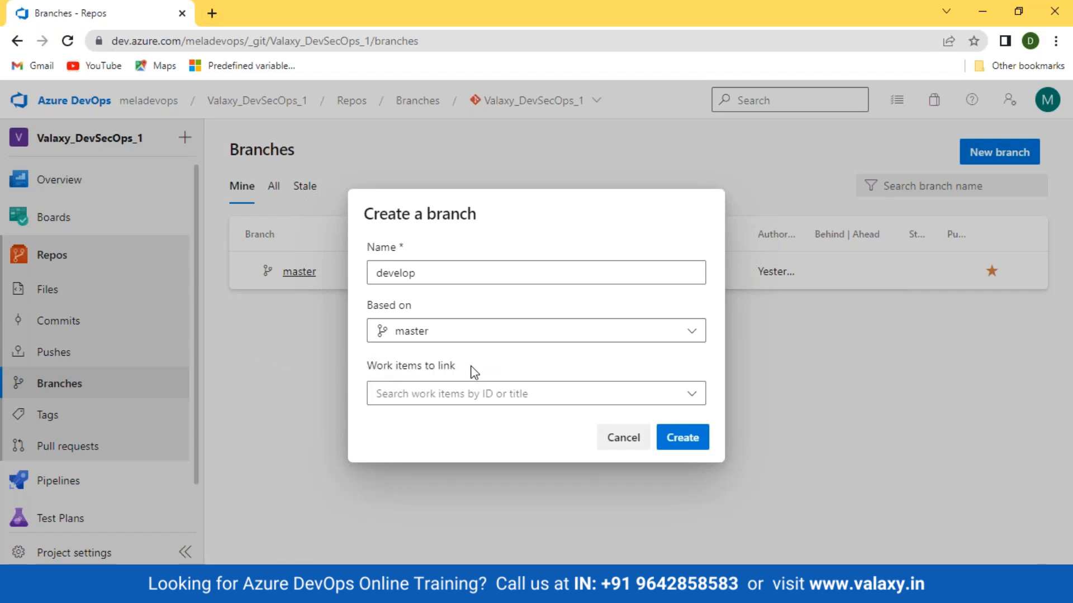
{"action": "left_click", "coordinate": [689, 441]}
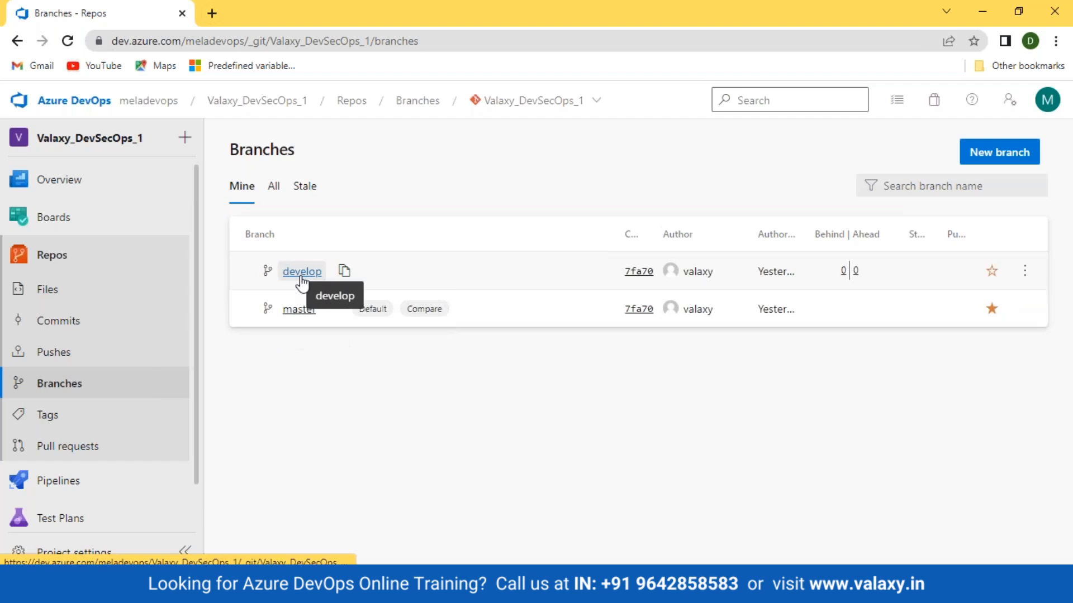
Create a branch named release based on master
{"action": "left_click", "coordinate": [991, 159]}
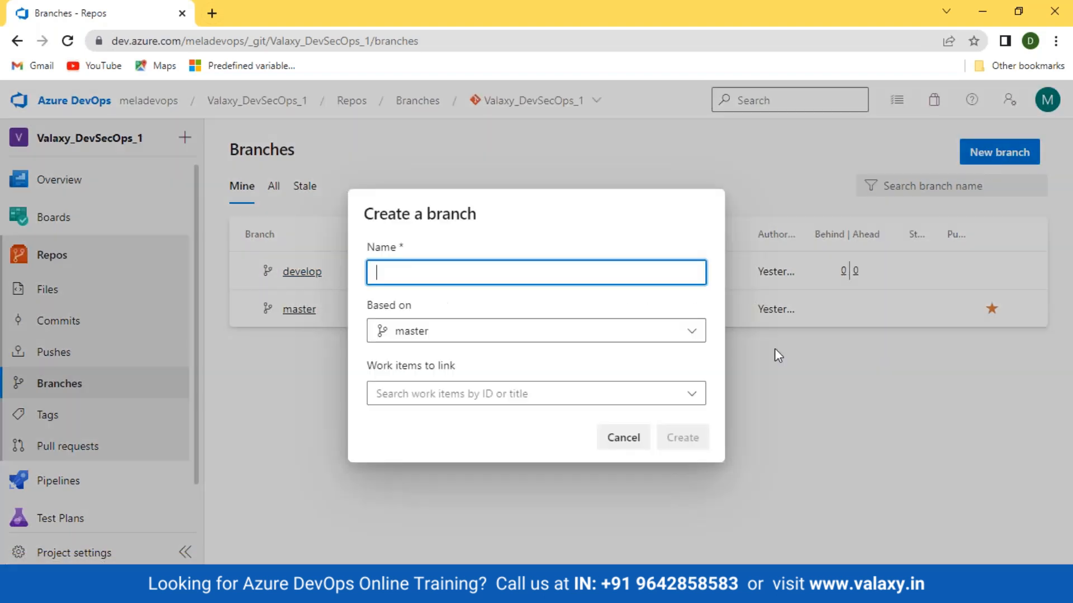
{"action": "type", "text": "release"}
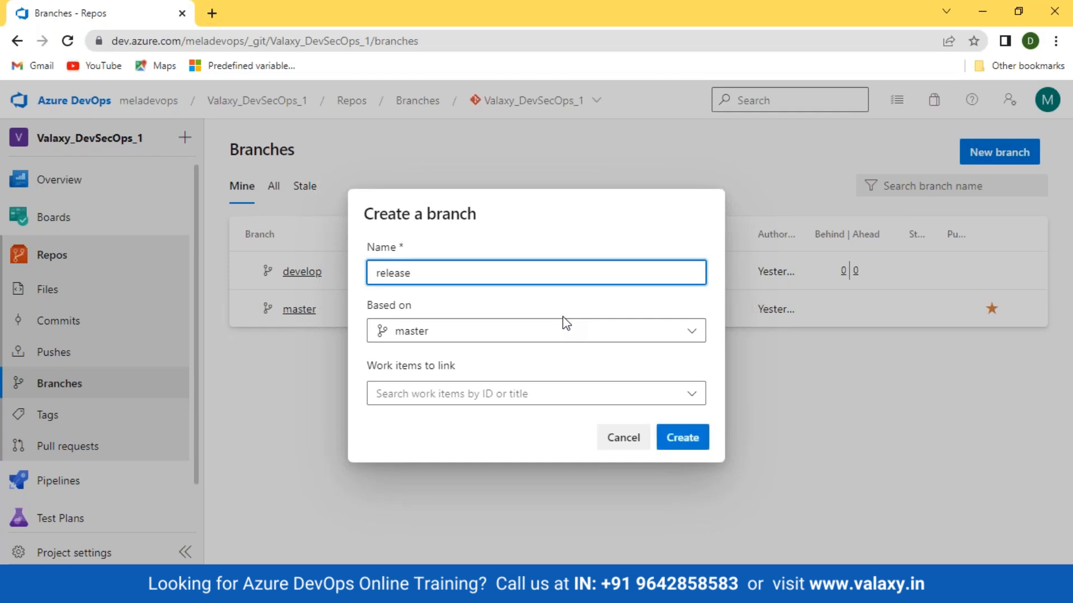
{"action": "left_click", "coordinate": [528, 335]}
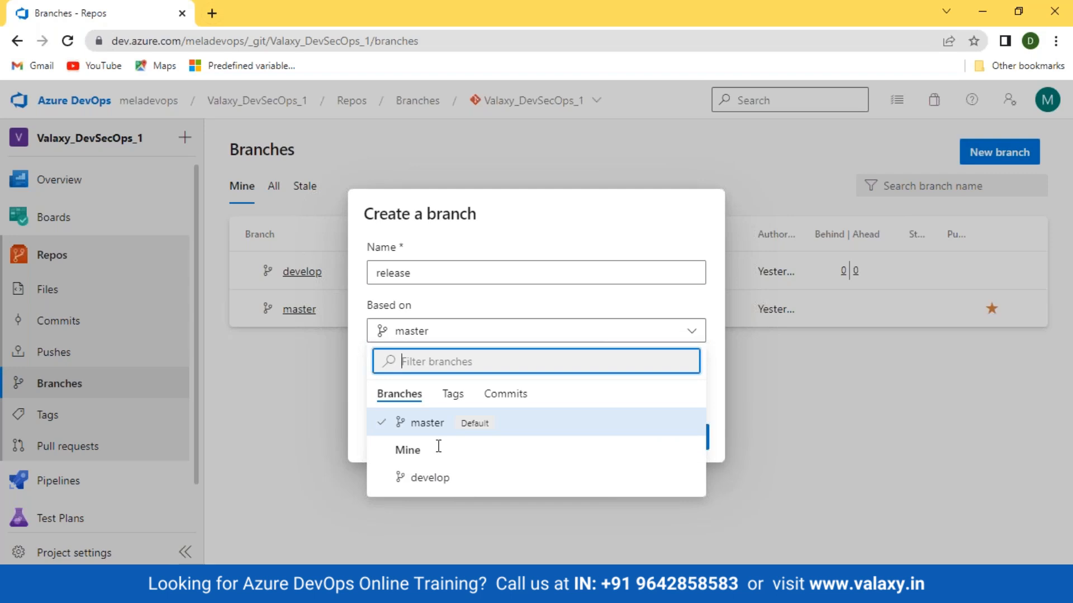
{"action": "left_click", "coordinate": [522, 298]}
{"action": "left_click", "coordinate": [664, 438]}
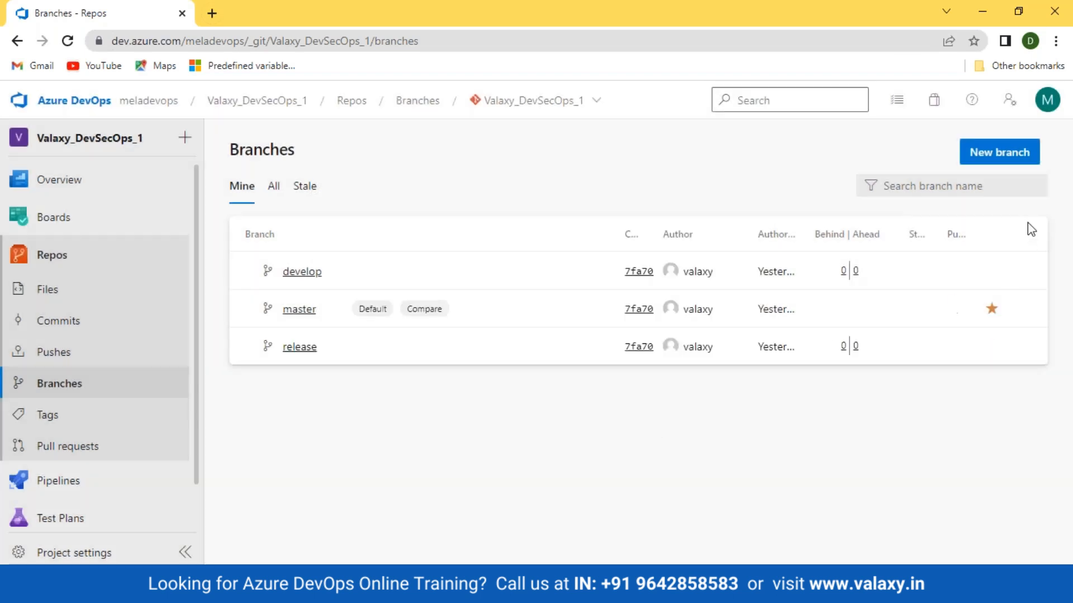
Create a branch named feature based on master
{"action": "mouse_move", "coordinate": [1031, 282]}
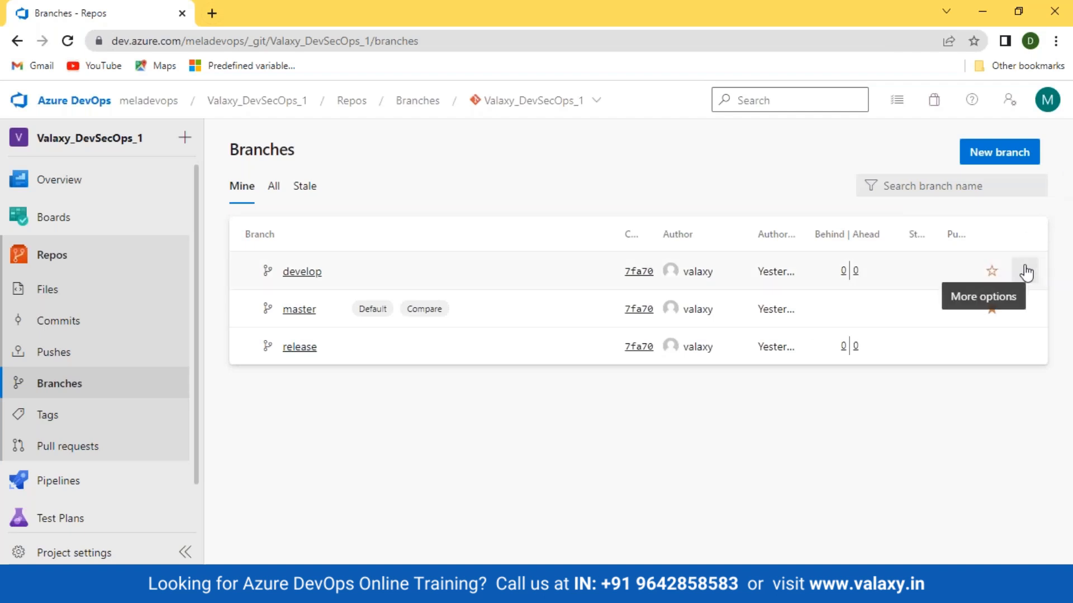
{"action": "left_click", "coordinate": [1024, 157]}
{"action": "type", "text": "feature"}
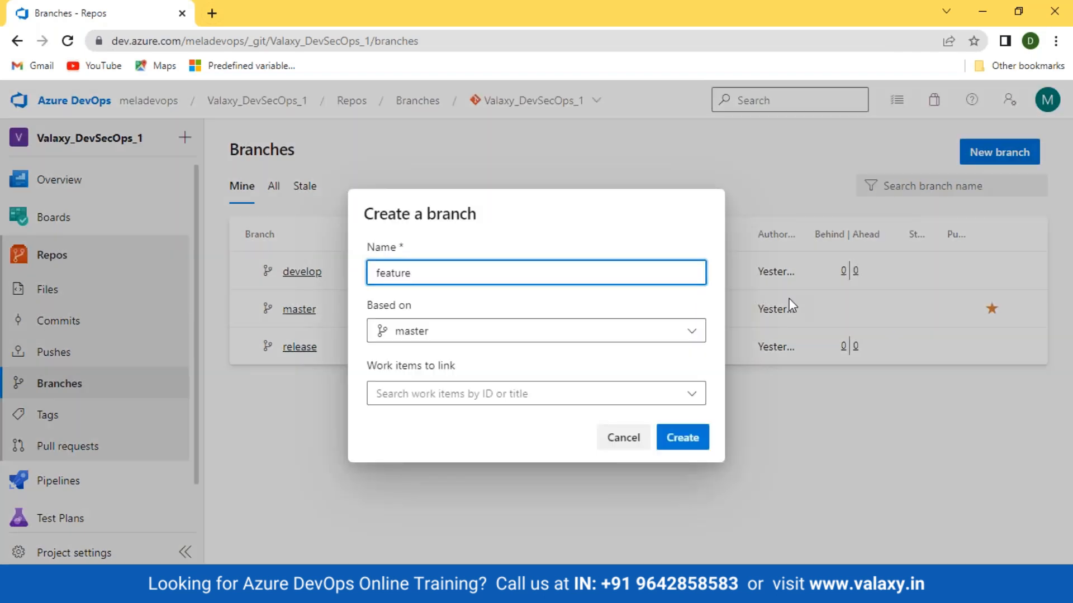
{"action": "left_click", "coordinate": [682, 438]}
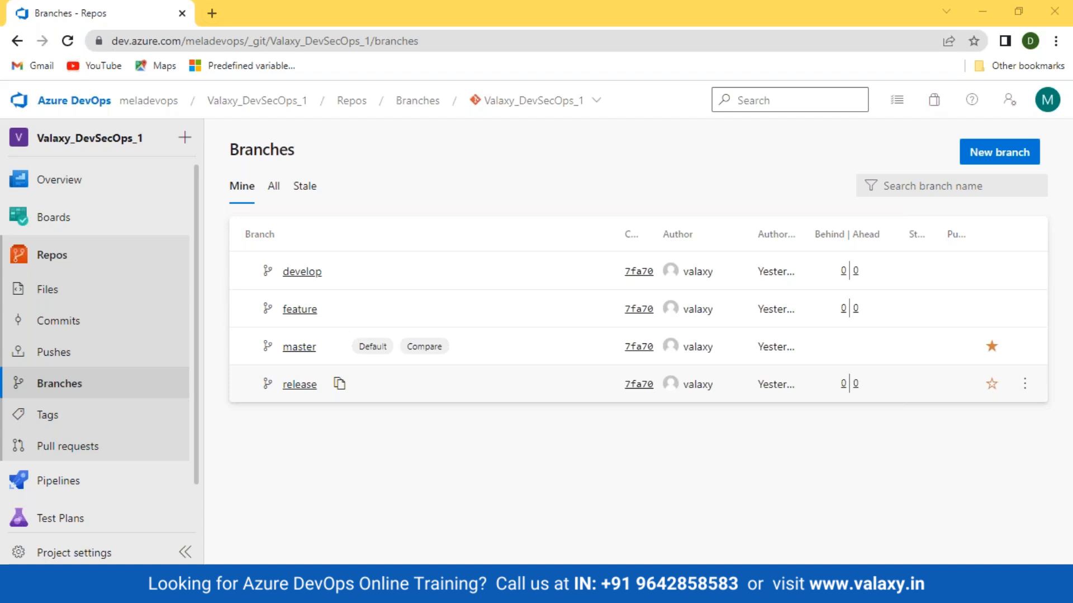
Create a new Git repository named Test_Repo with a README and no .gitignore
{"action": "left_click", "coordinate": [590, 102]}
{"action": "left_click", "coordinate": [546, 207]}
{"action": "left_click", "coordinate": [835, 239]}
{"action": "type", "text": "Test_Repo"}
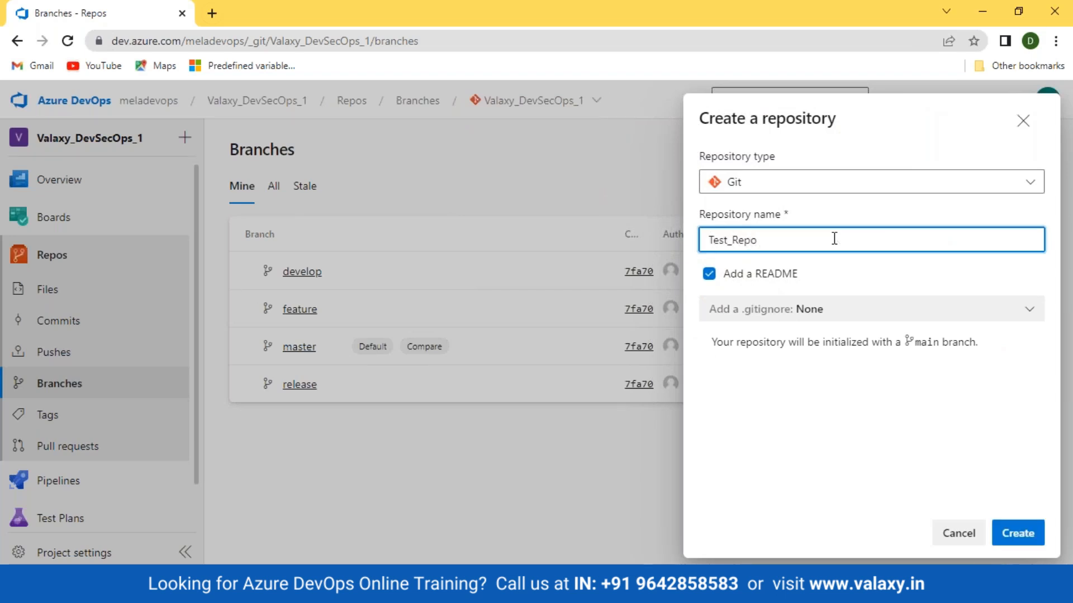
{"action": "left_click", "coordinate": [1017, 533]}
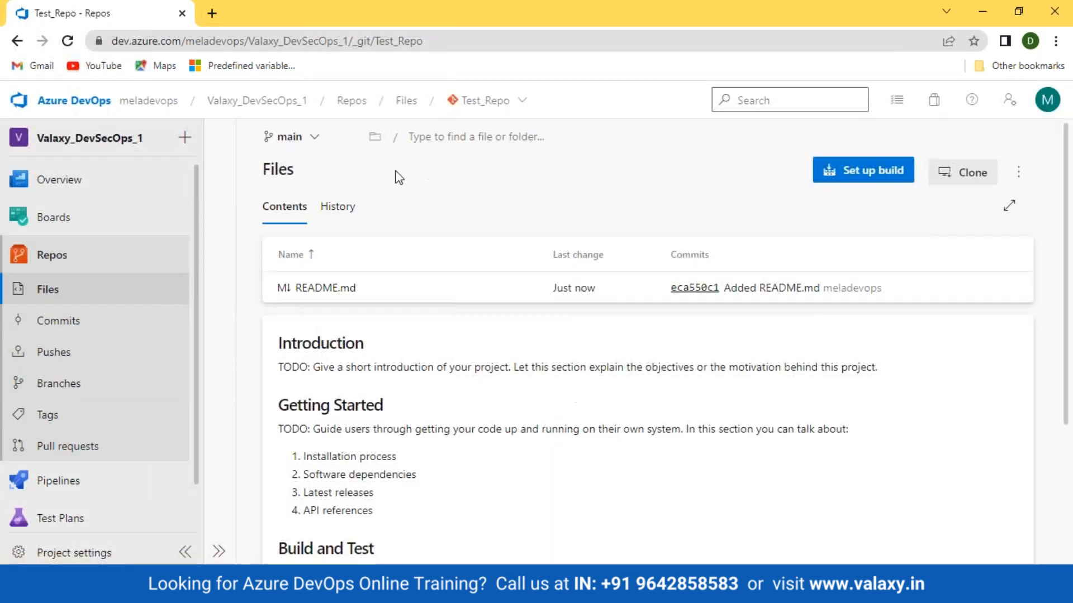
Check which branches Test_Repo has, and return to the files of the Valaxy_DevSecOps_1 repository
{"action": "left_click", "coordinate": [308, 140]}
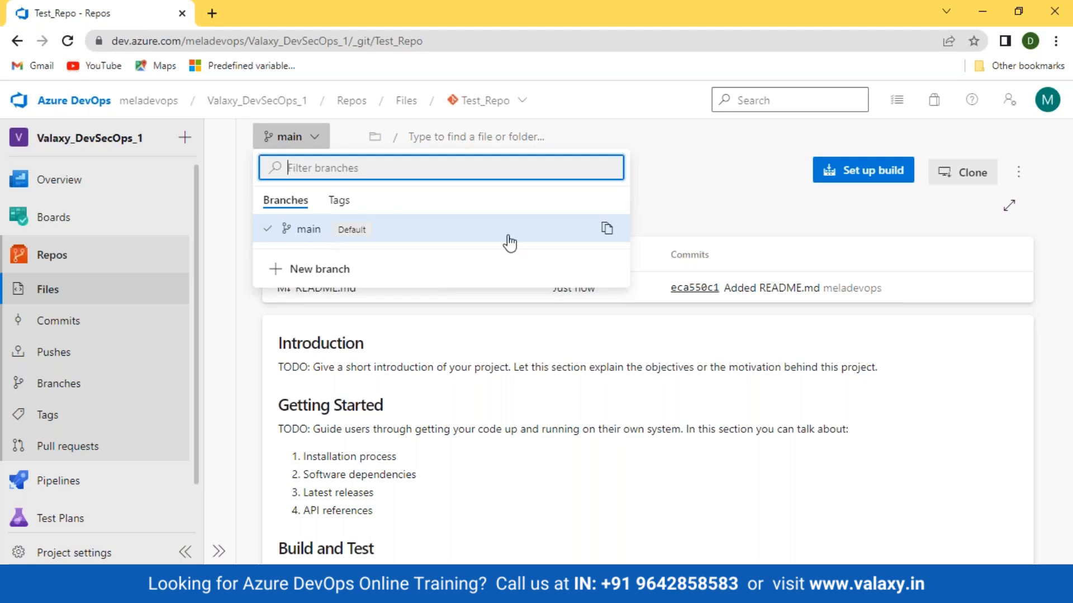
{"action": "left_click", "coordinate": [738, 211]}
{"action": "left_click", "coordinate": [521, 101]}
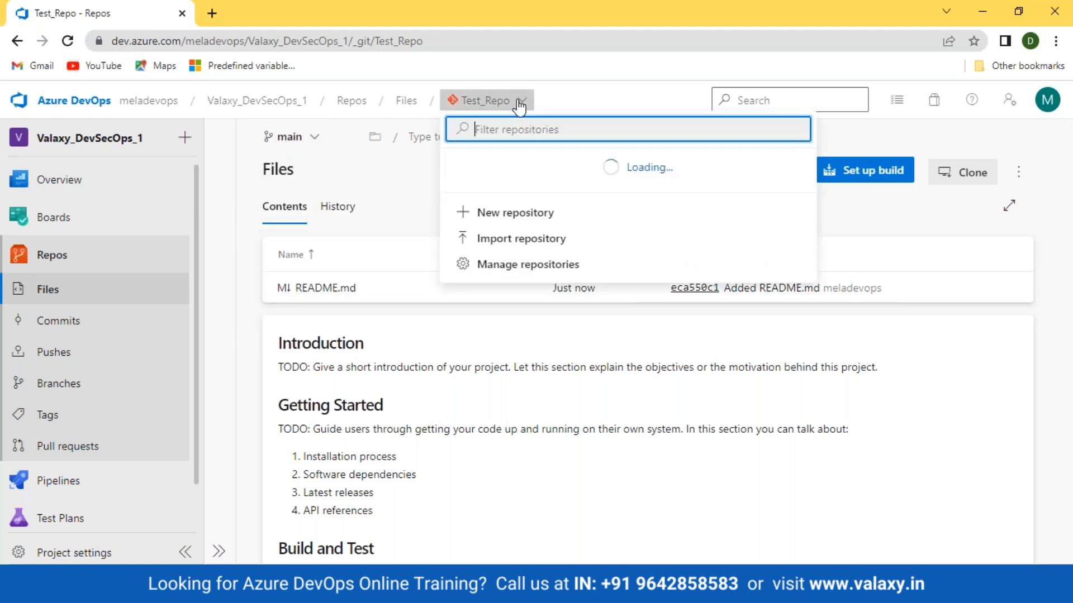
{"action": "left_click", "coordinate": [539, 191]}
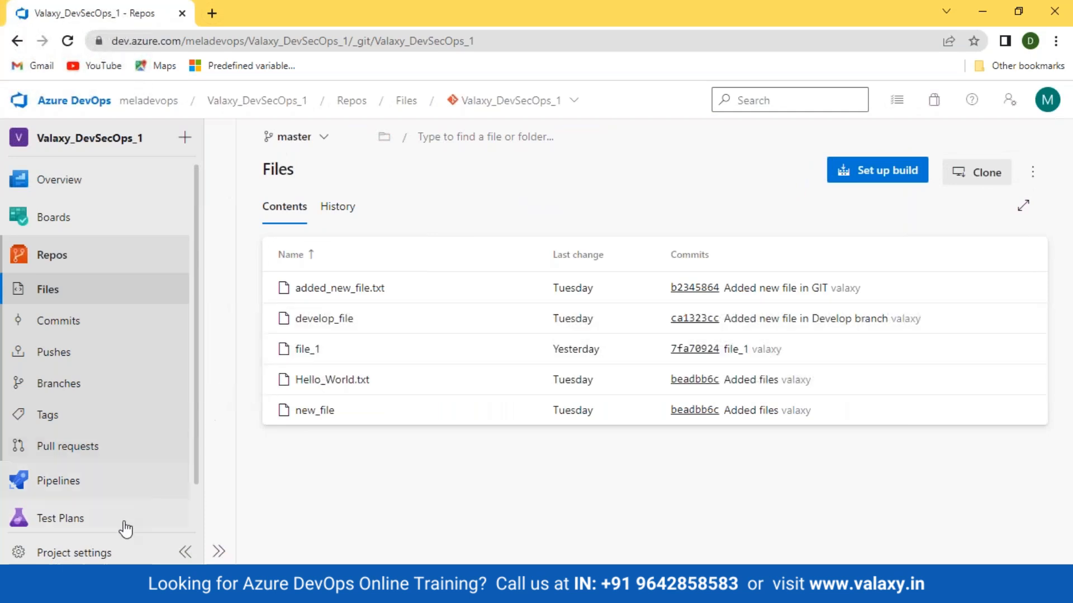
Delete the Test_Repo repository from the project's repository settings, confirming with its name
{"action": "left_click", "coordinate": [84, 553]}
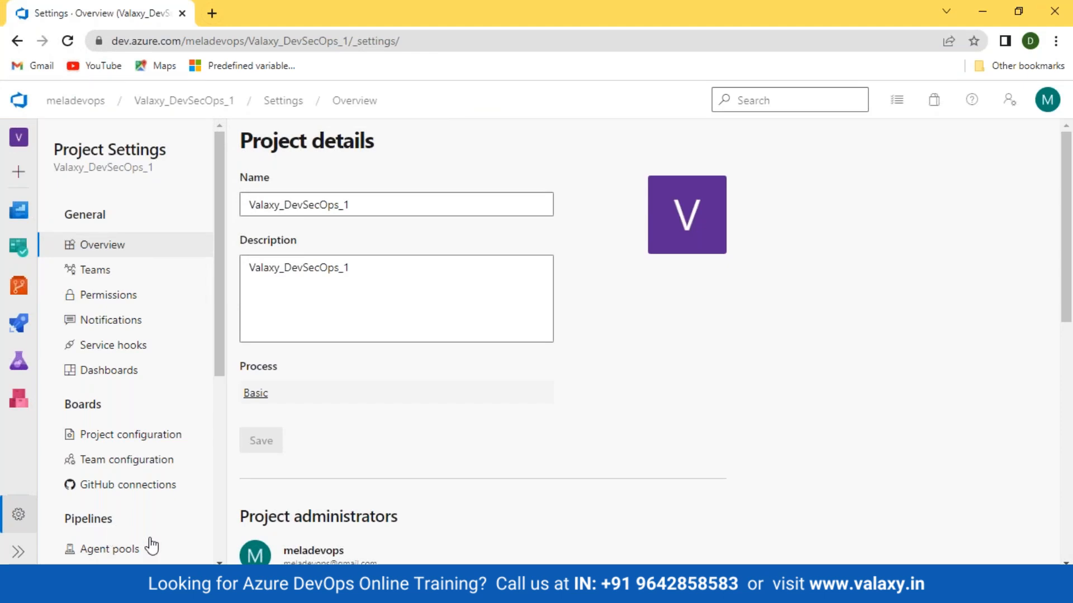
{"action": "scroll", "coordinate": [158, 446], "scroll_direction": "down", "scroll_amount": 5}
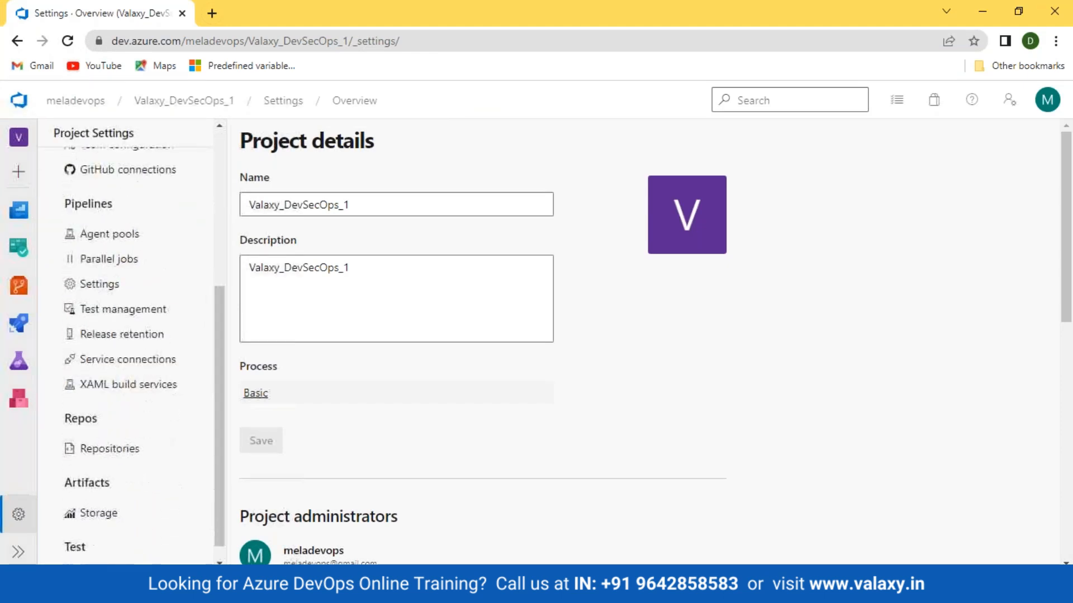
{"action": "left_click", "coordinate": [123, 434]}
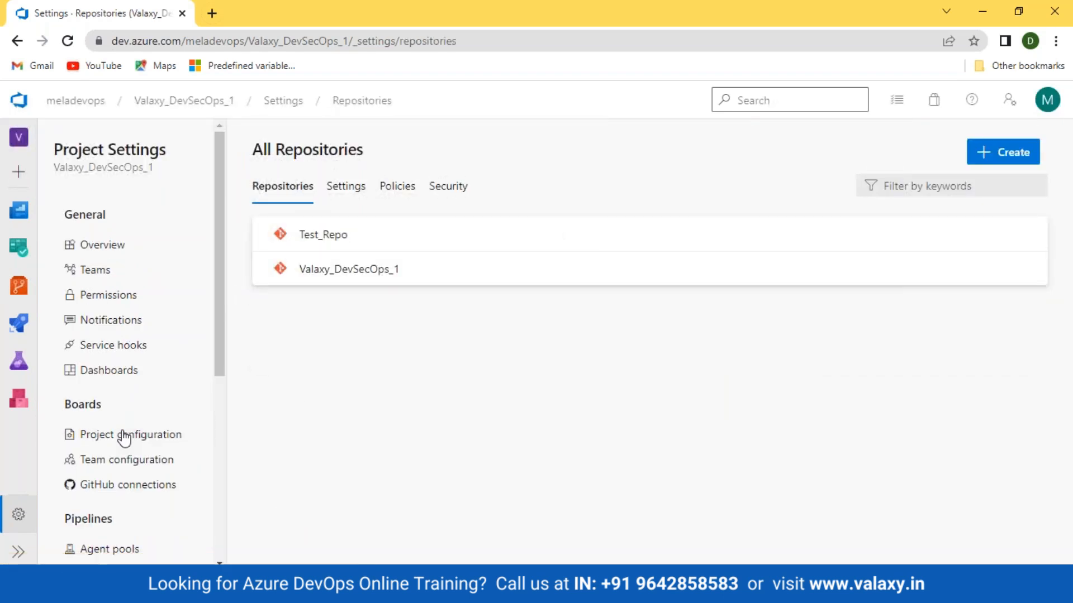
{"action": "left_click", "coordinate": [1024, 233]}
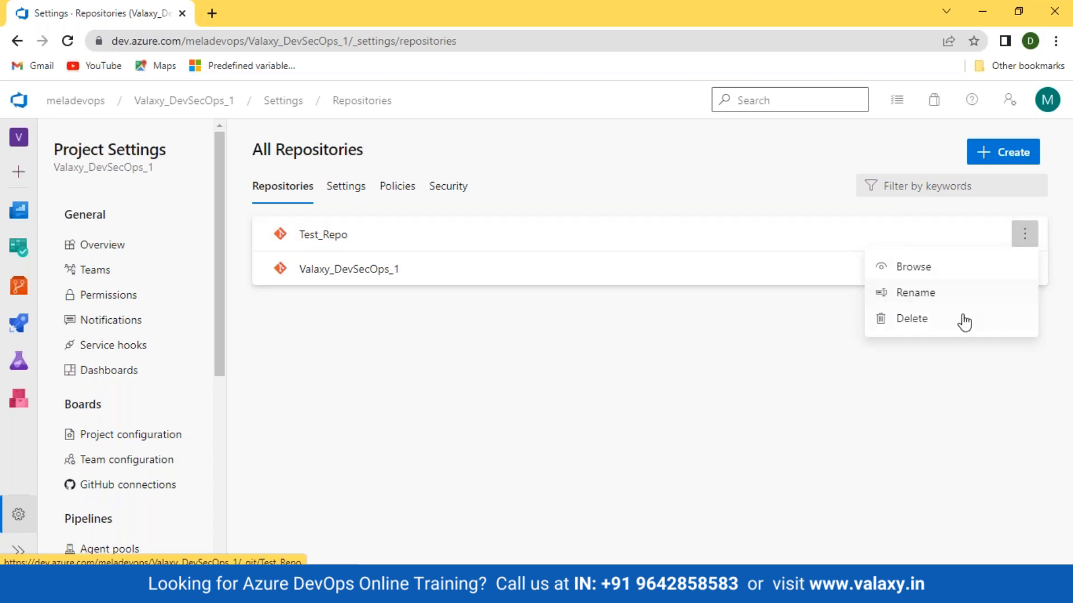
{"action": "left_click", "coordinate": [964, 321]}
{"action": "double_click", "coordinate": [611, 317]}
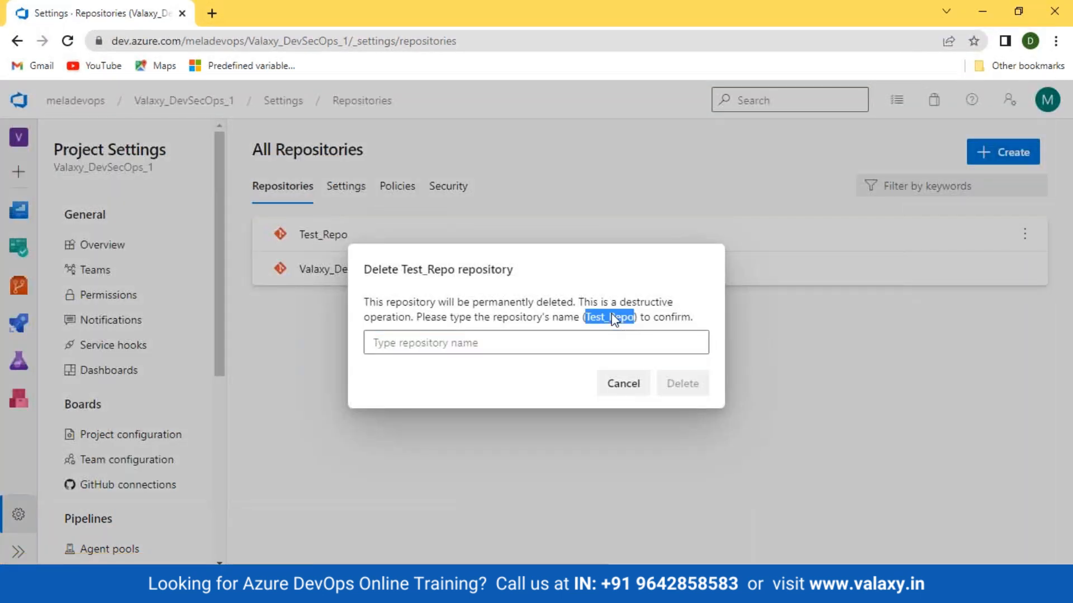
{"action": "key", "text": "ctrl+c"}
{"action": "left_click", "coordinate": [548, 339]}
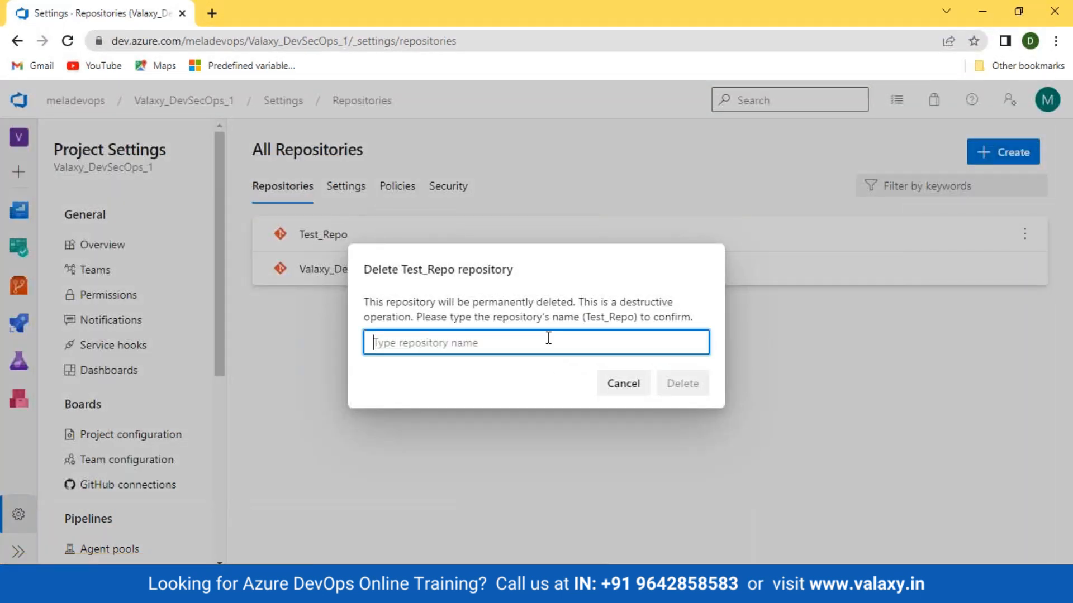
{"action": "key", "text": "ctrl+v"}
{"action": "left_click", "coordinate": [682, 383]}
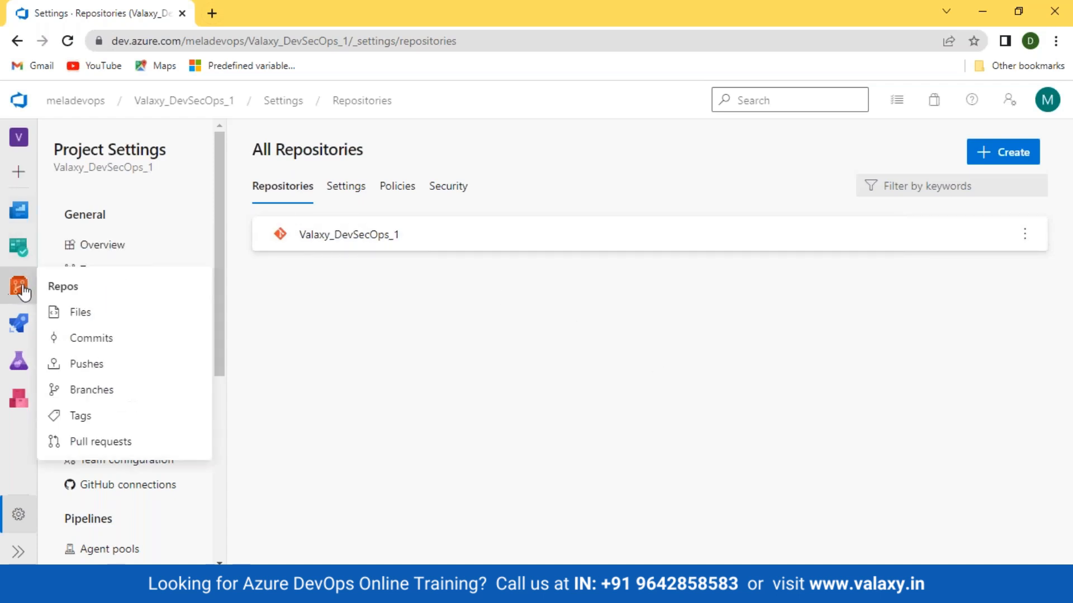
Set develop as the default branch of Valaxy_DevSecOps_1 and check a new branch's preselected base without creating the branch
{"action": "left_click", "coordinate": [151, 312]}
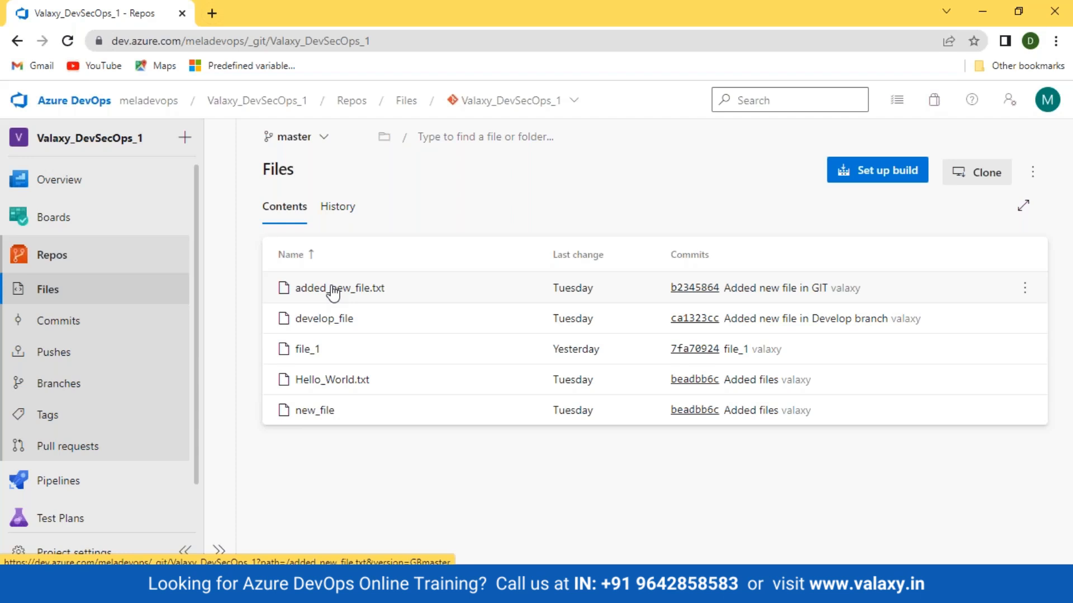
{"action": "left_click", "coordinate": [116, 394]}
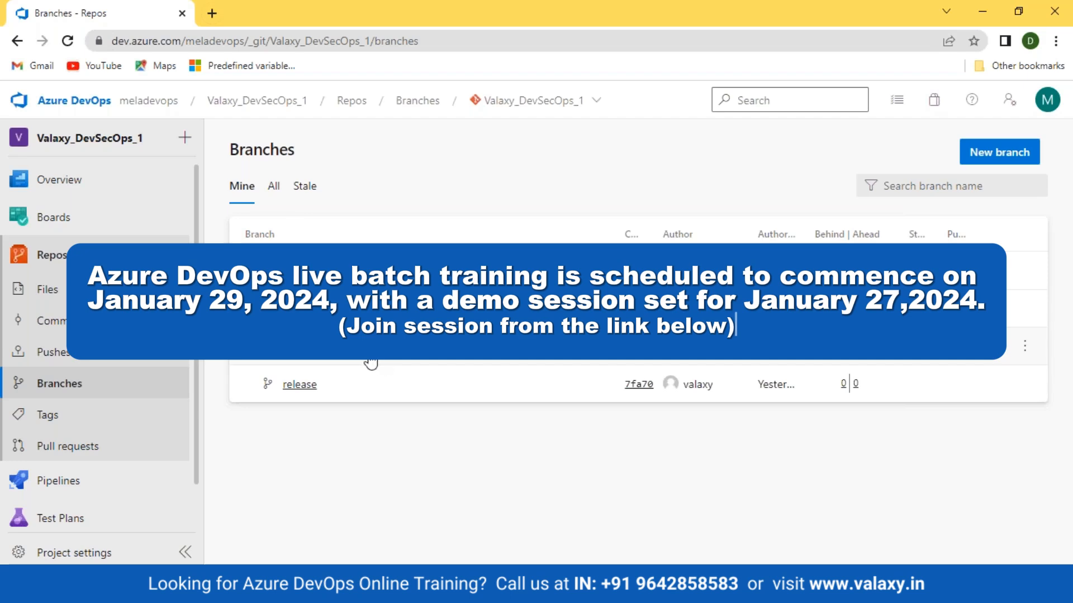
{"action": "left_click", "coordinate": [1027, 275]}
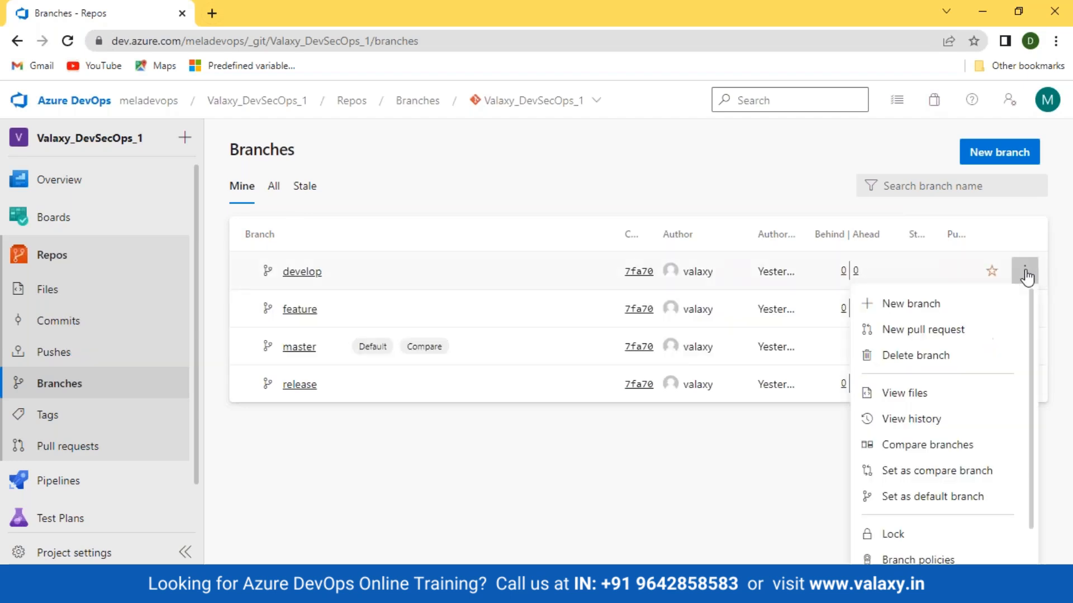
{"action": "left_click", "coordinate": [950, 501]}
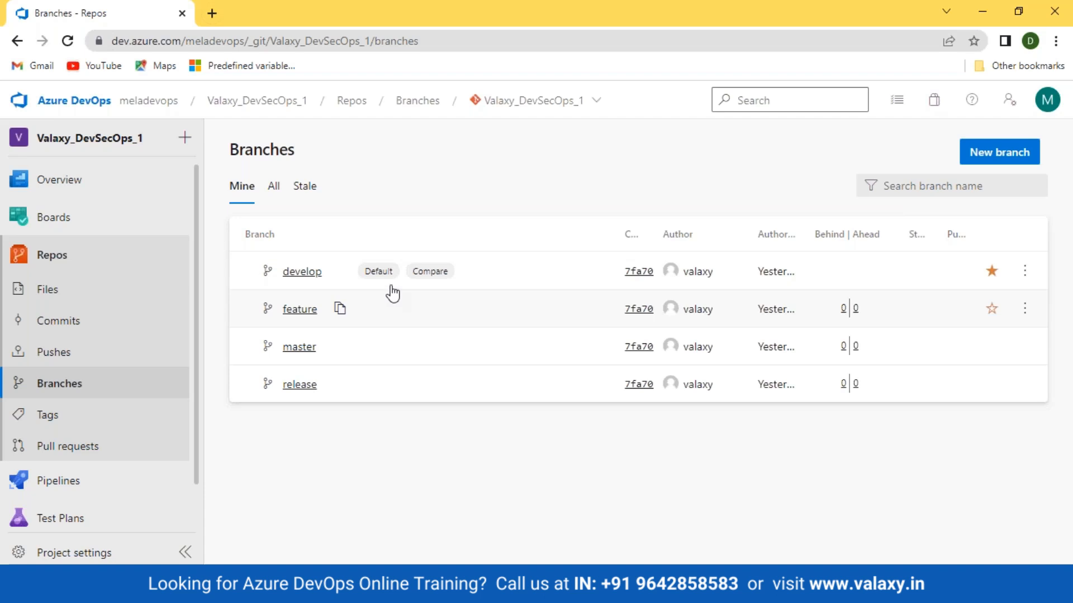
{"action": "left_click", "coordinate": [986, 154]}
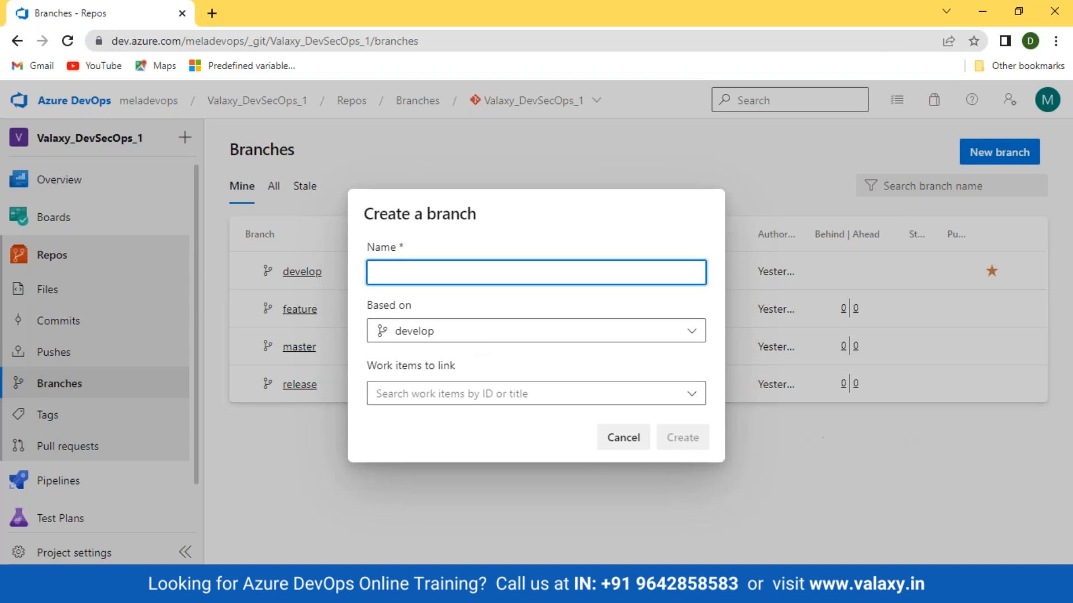
{"action": "left_click", "coordinate": [626, 442]}
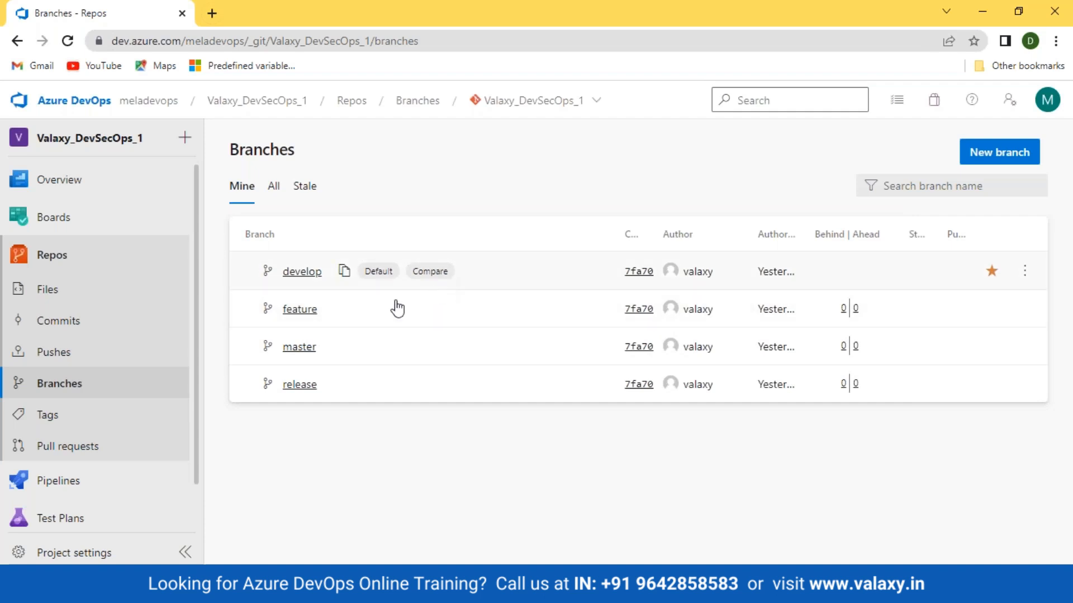
Set master as the compare branch
{"action": "left_click", "coordinate": [1023, 347]}
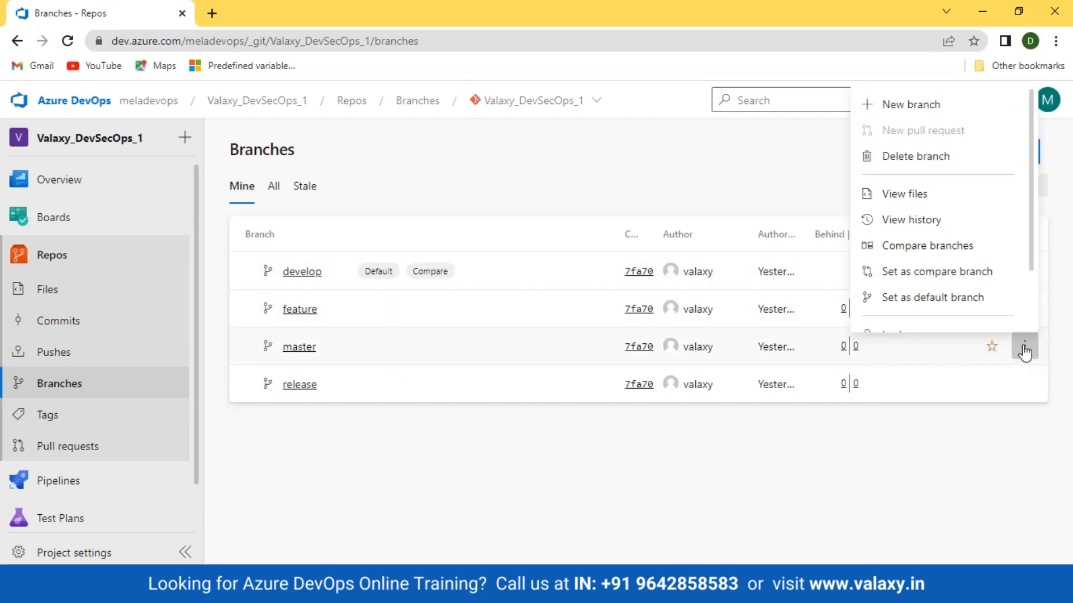
{"action": "left_click", "coordinate": [968, 273]}
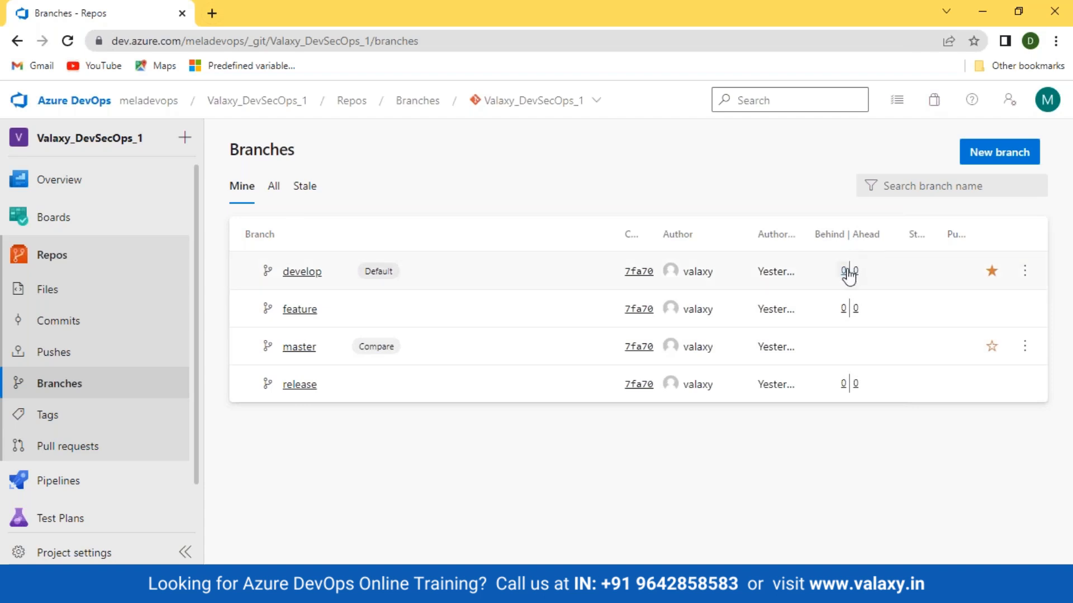
Add the line "testing compare" below the existing text of develop_file in the develop branch
{"action": "mouse_move", "coordinate": [849, 277]}
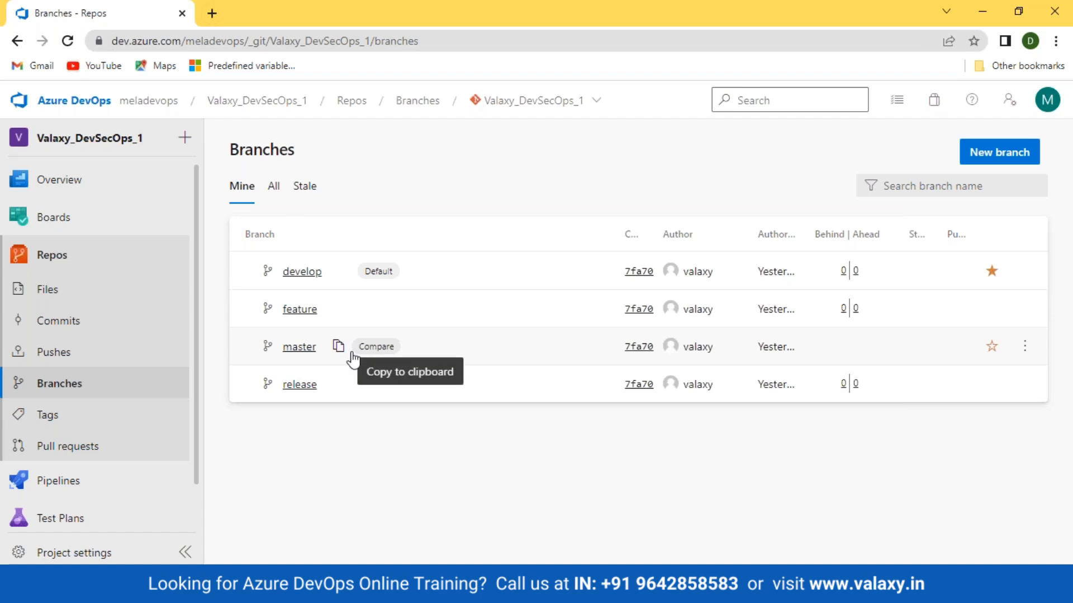
{"action": "left_click", "coordinate": [297, 274]}
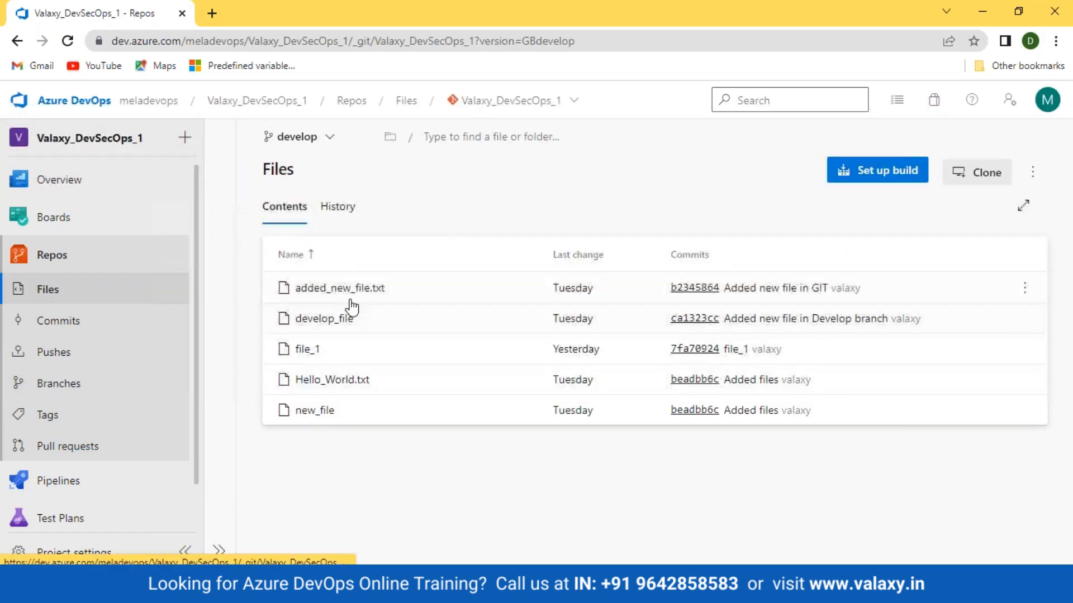
{"action": "left_click", "coordinate": [313, 319]}
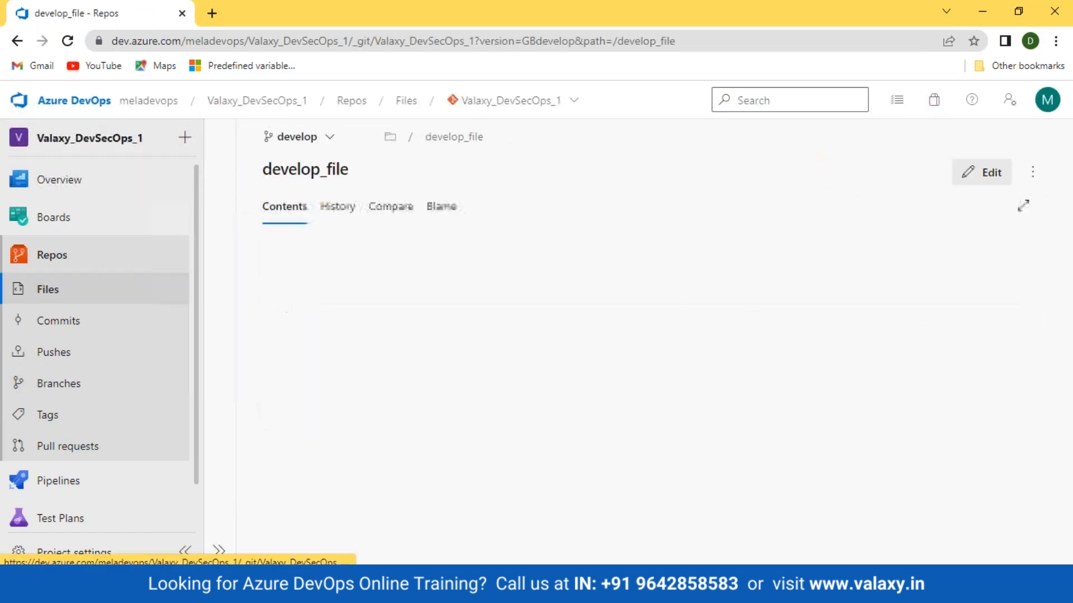
{"action": "left_click", "coordinate": [988, 178]}
{"action": "left_click", "coordinate": [516, 246]}
{"action": "key", "text": "Return"}
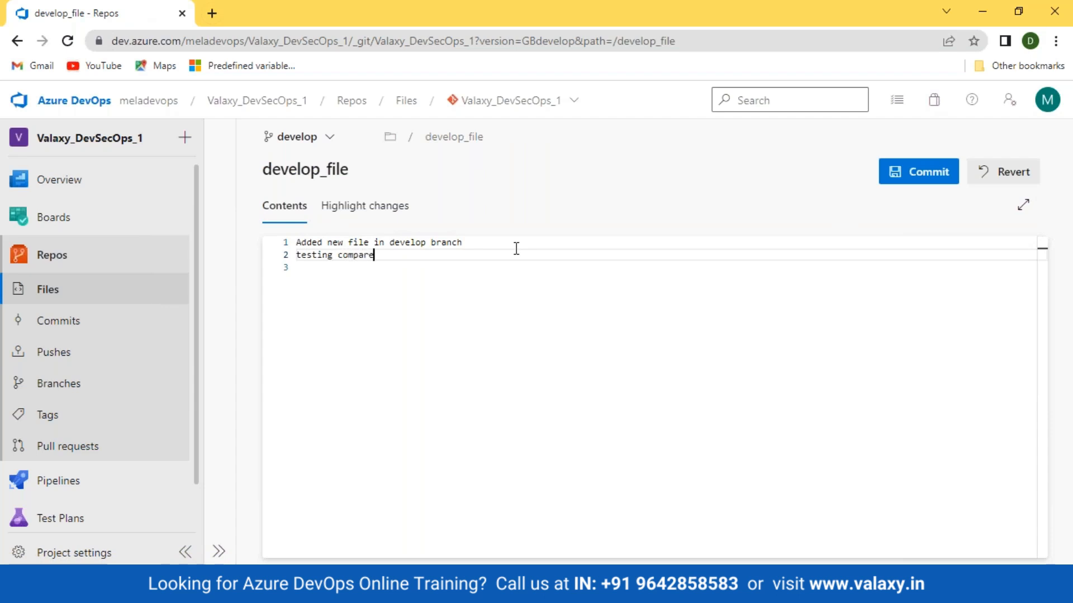
Commit the develop_file edit to the develop branch with the comment "Testing Compare"
{"action": "left_click", "coordinate": [923, 180]}
{"action": "left_click_drag", "start_coordinate": [917, 182], "coordinate": [713, 187]}
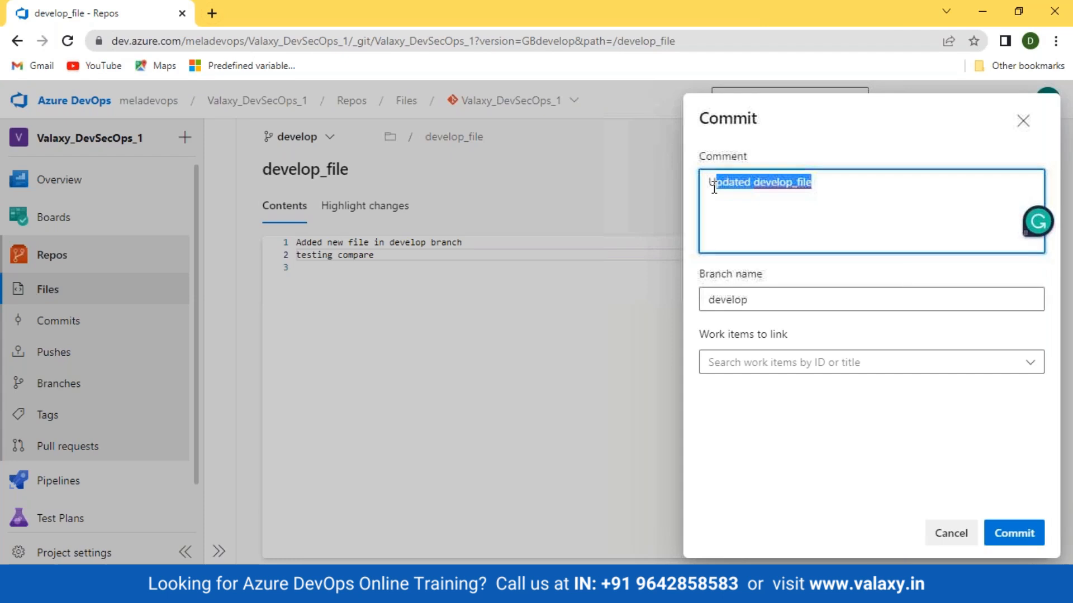
{"action": "key", "text": "BackSpace"}
{"action": "key", "text": "BackSpace"}
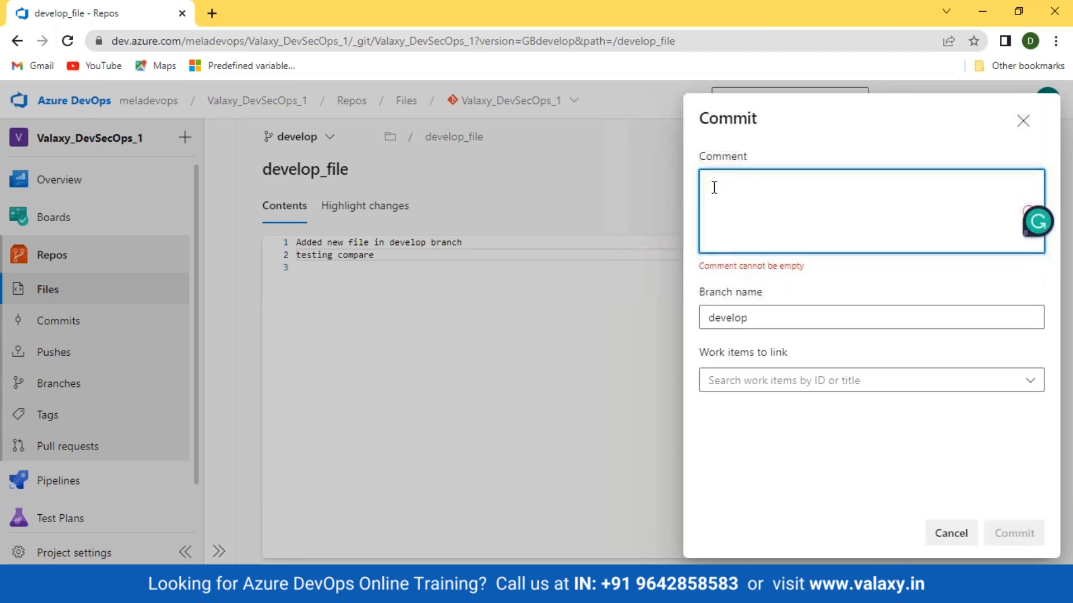
{"action": "type", "text": "Testing Compare"}
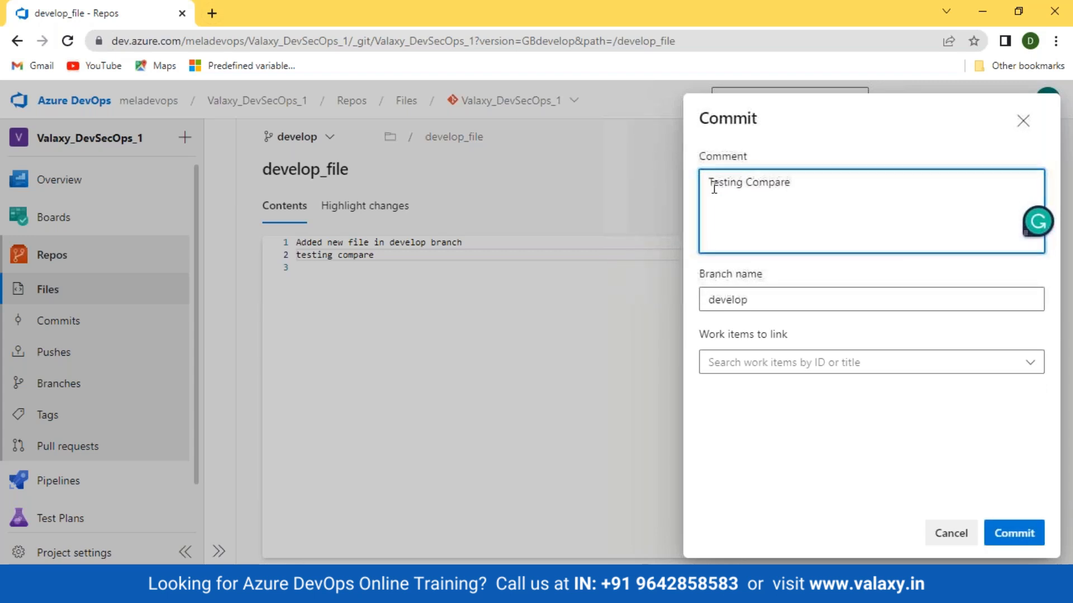
{"action": "left_click_drag", "start_coordinate": [695, 276], "coordinate": [820, 274]}
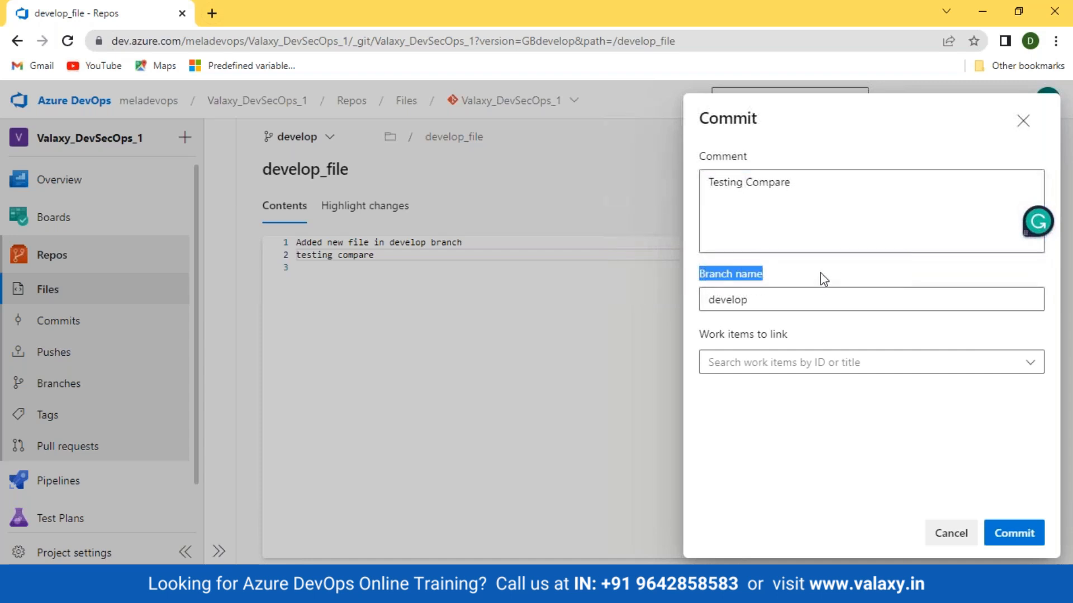
{"action": "left_click", "coordinate": [1027, 531]}
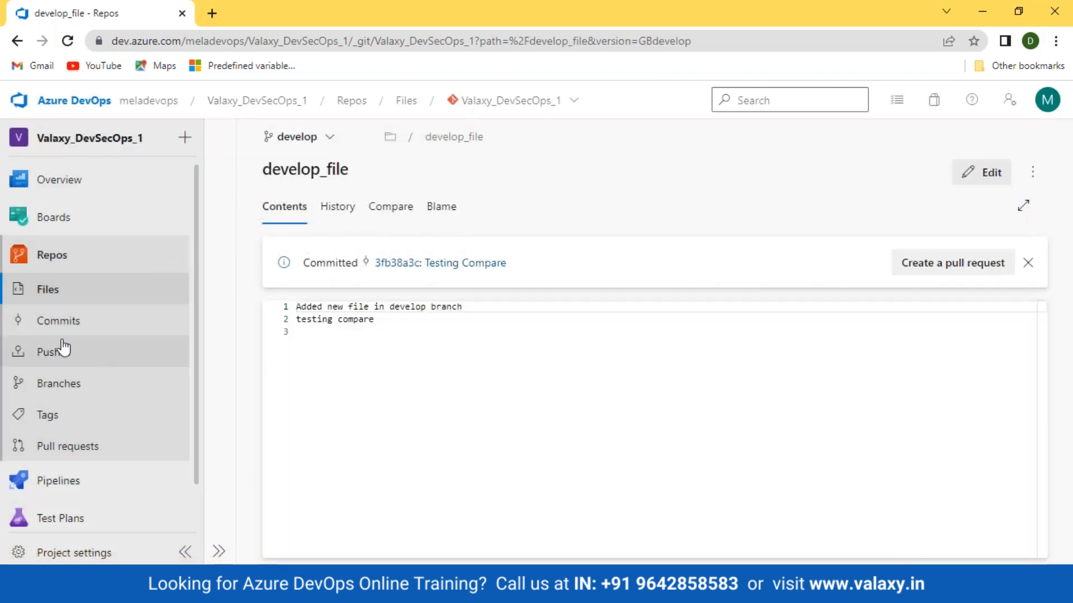
Check the develop branch's behind and ahead commits against the master compare branch
{"action": "left_click", "coordinate": [67, 391]}
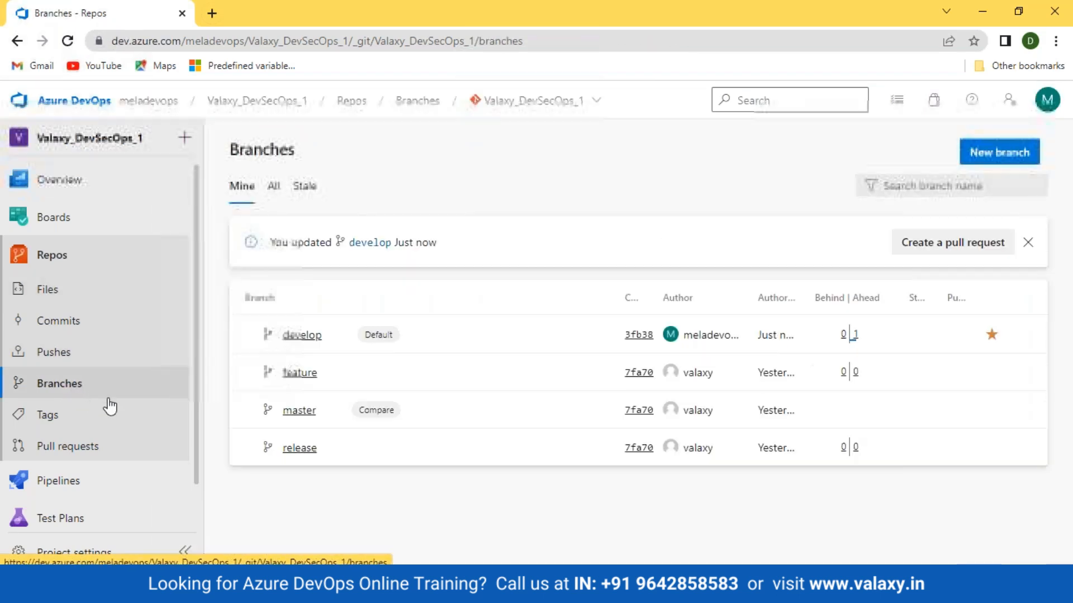
{"action": "mouse_move", "coordinate": [857, 343]}
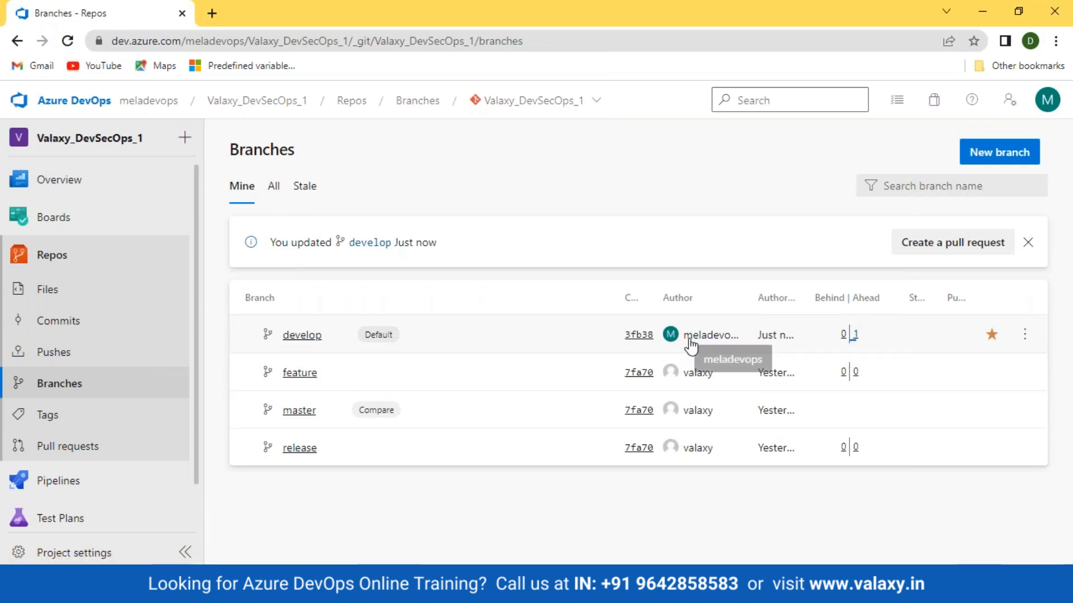
{"action": "mouse_move", "coordinate": [645, 343]}
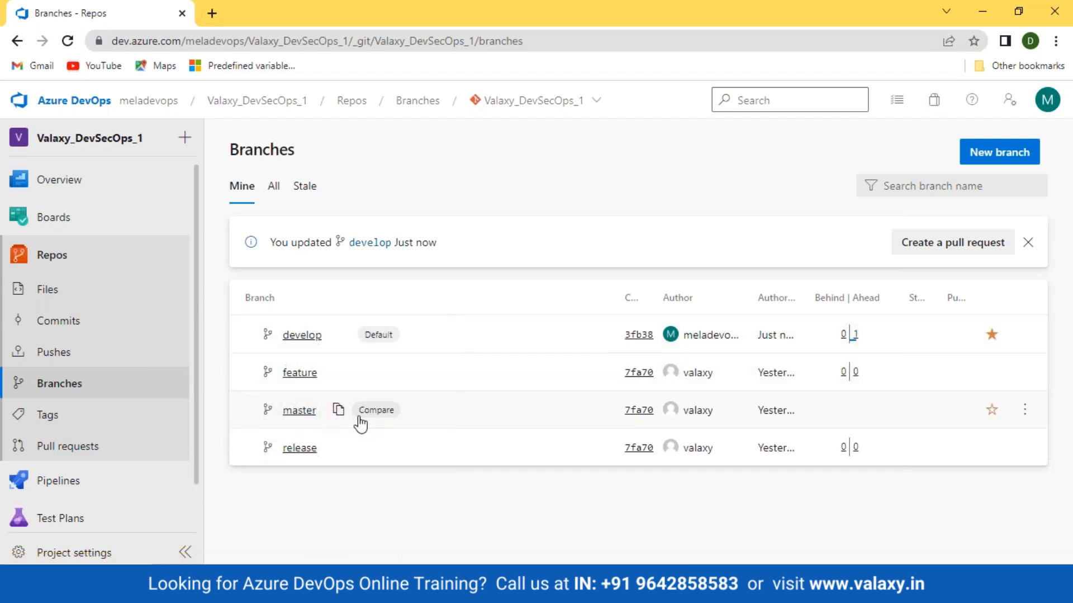
{"action": "mouse_move", "coordinate": [781, 413]}
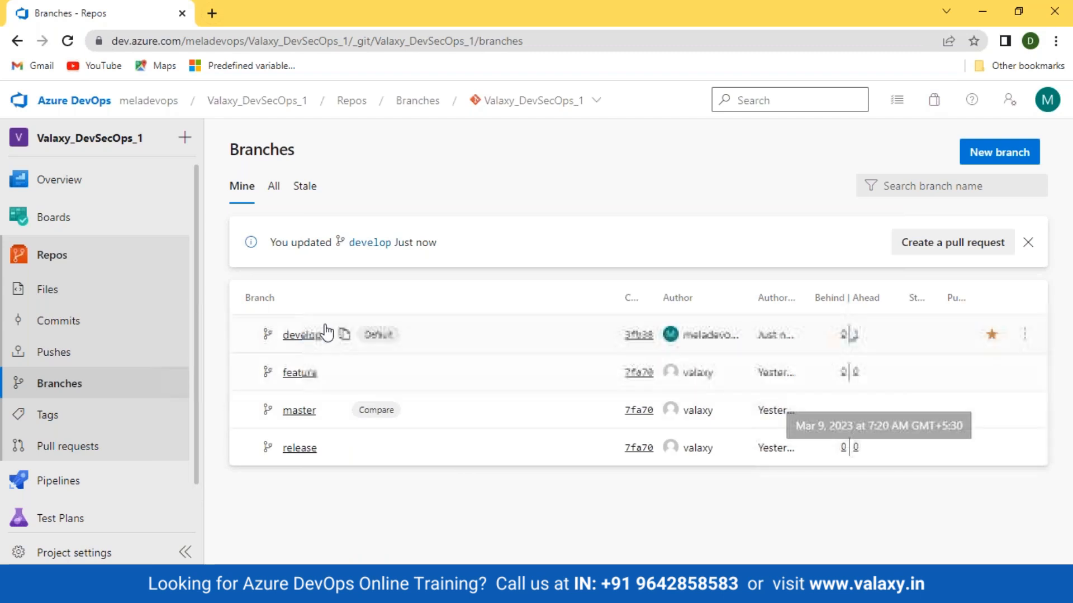
Create a new file named develop-file in the develop branch
{"action": "left_click", "coordinate": [301, 337]}
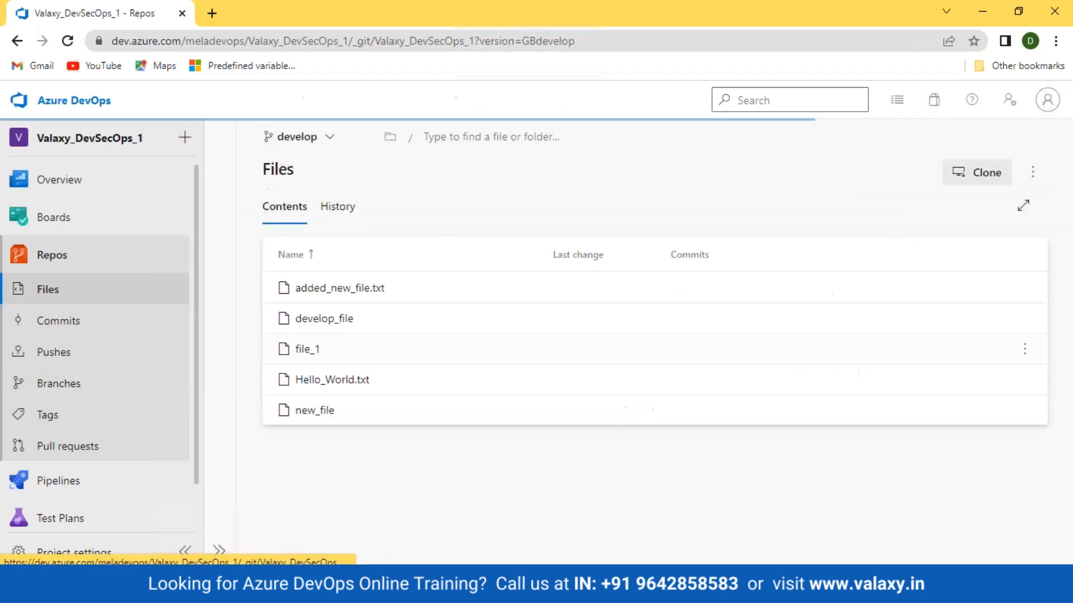
{"action": "left_click", "coordinate": [1039, 175]}
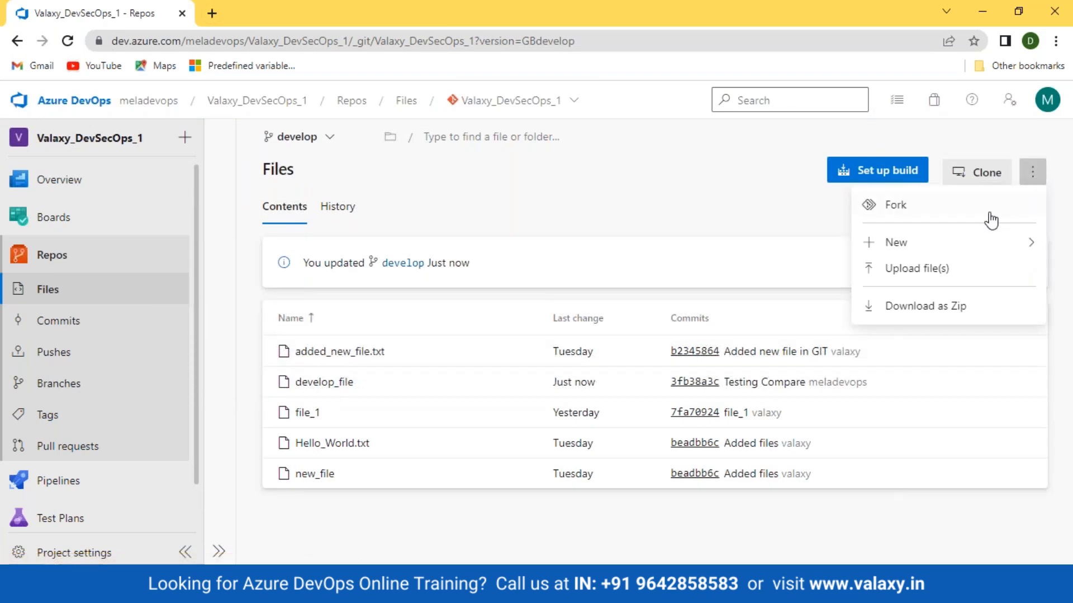
{"action": "mouse_move", "coordinate": [923, 250]}
{"action": "left_click", "coordinate": [744, 250]}
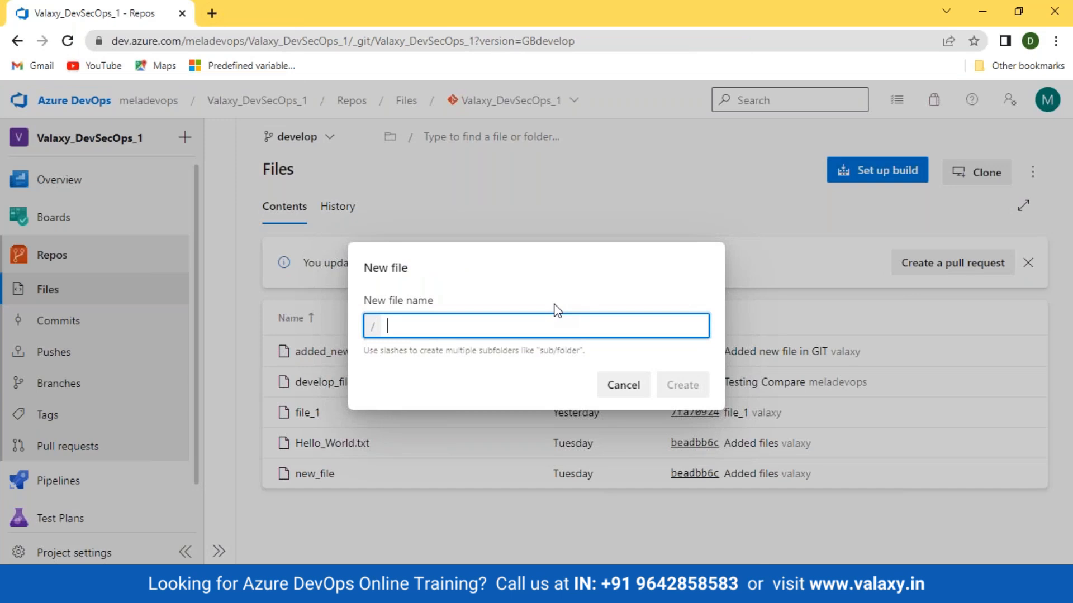
{"action": "type", "text": "deve"}
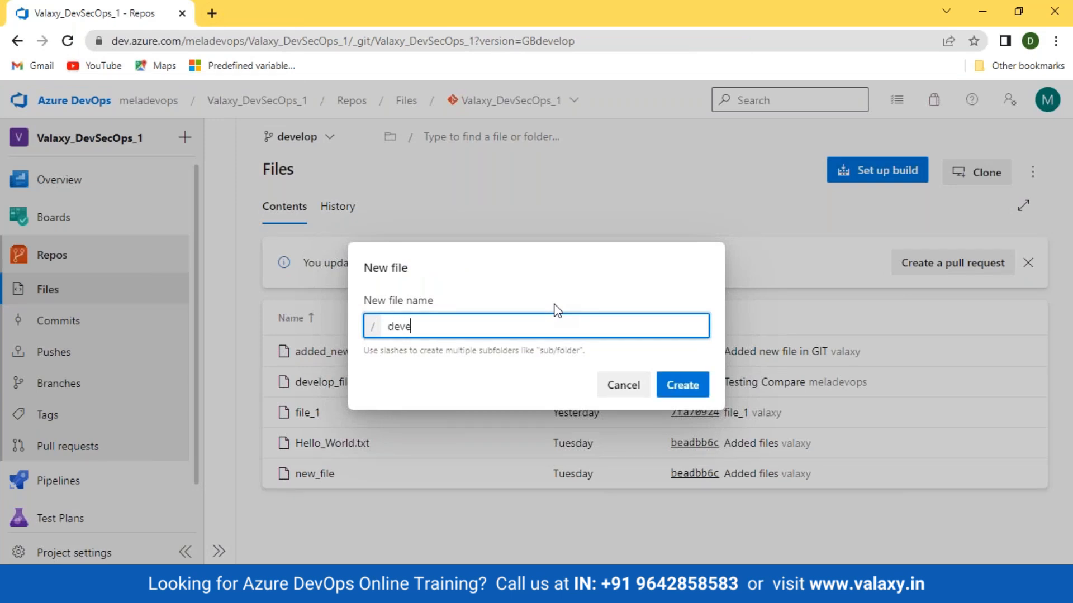
{"action": "type", "text": "lop-file"}
{"action": "left_click", "coordinate": [682, 385]}
Enter "Added new file...." as the content of develop-file and commit it to develop with the default comment
{"action": "type", "text": "Added new "}
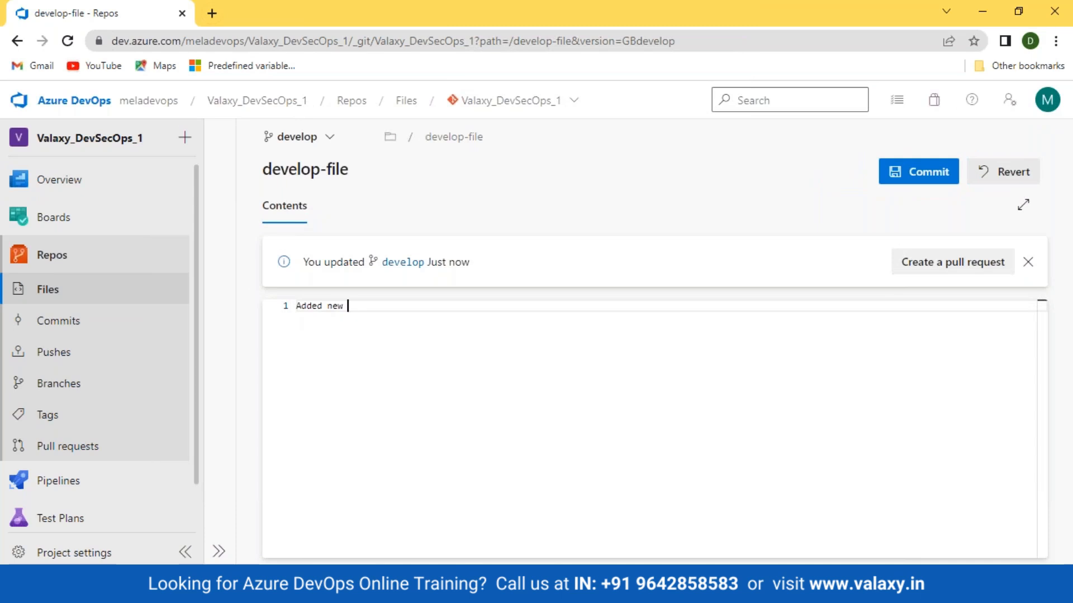
{"action": "type", "text": "file,,,,"}
{"action": "key", "text": "BackSpace"}
{"action": "key", "text": "BackSpace"}
{"action": "key", "text": "BackSpace"}
{"action": "left_click", "coordinate": [894, 175]}
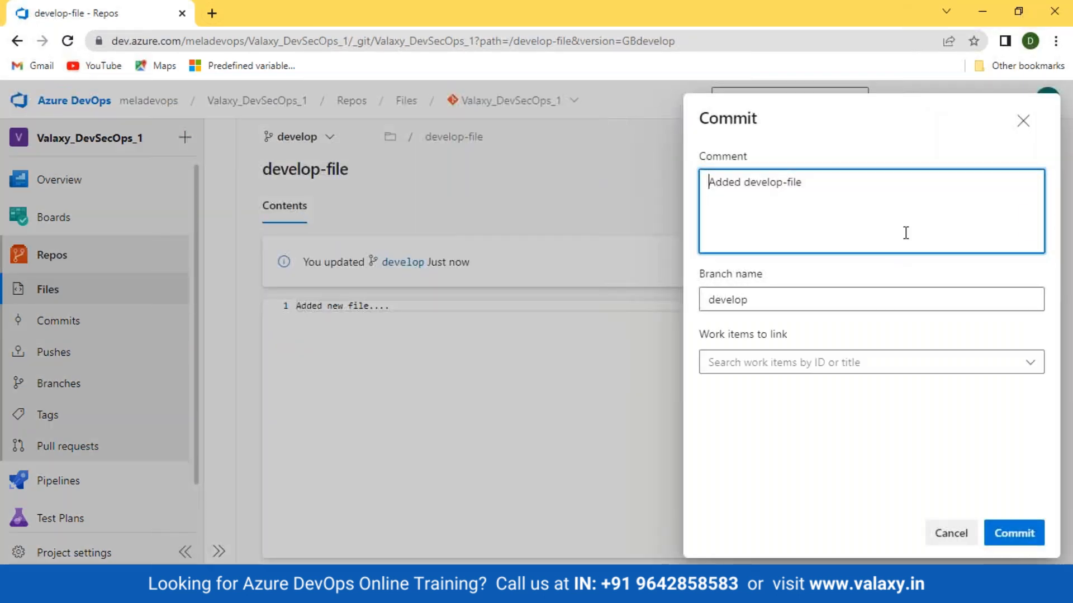
{"action": "left_click", "coordinate": [1022, 536]}
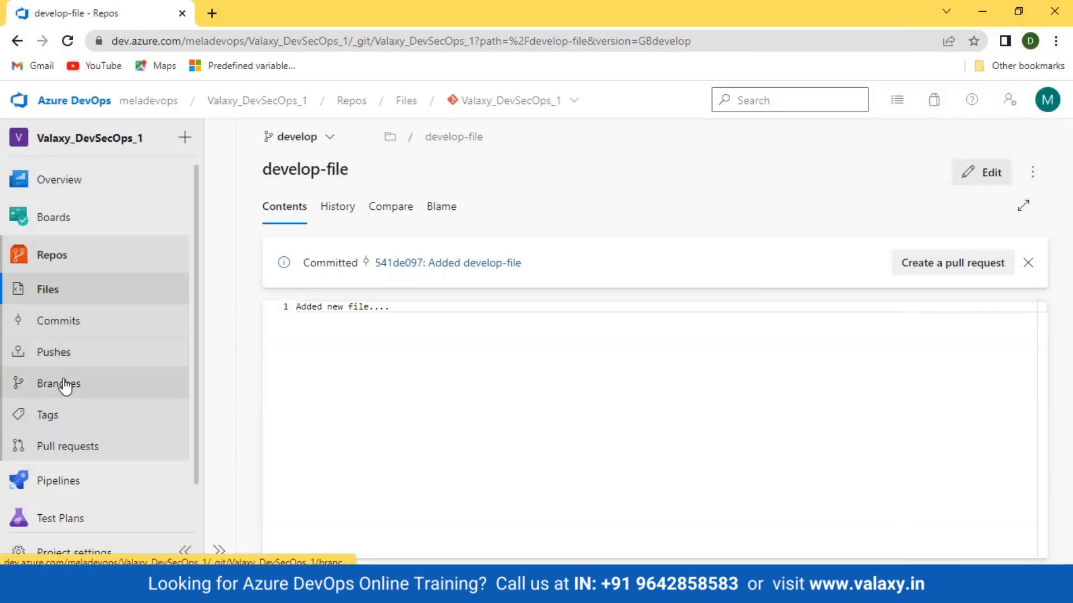
Look over the repository's branches, tags and pull requests, and return to its files
{"action": "left_click", "coordinate": [69, 385]}
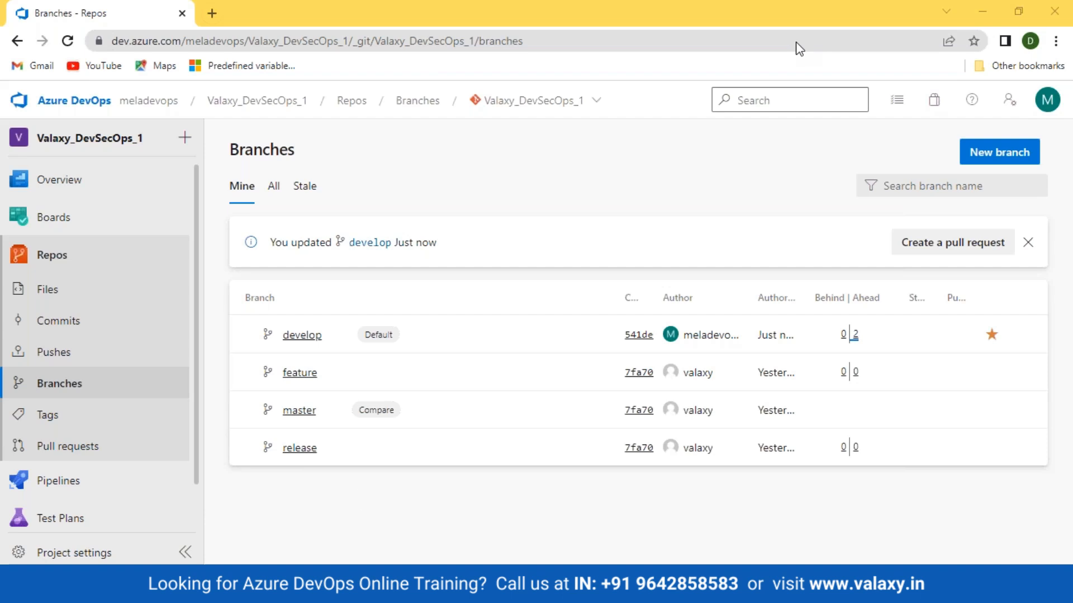
{"action": "left_click", "coordinate": [115, 423]}
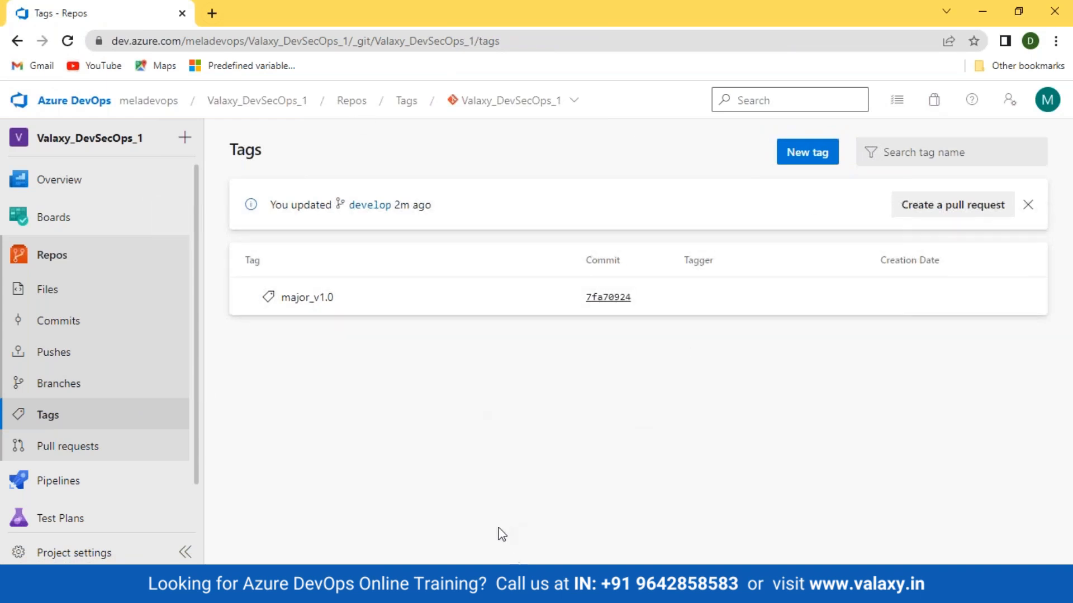
{"action": "mouse_move", "coordinate": [111, 473]}
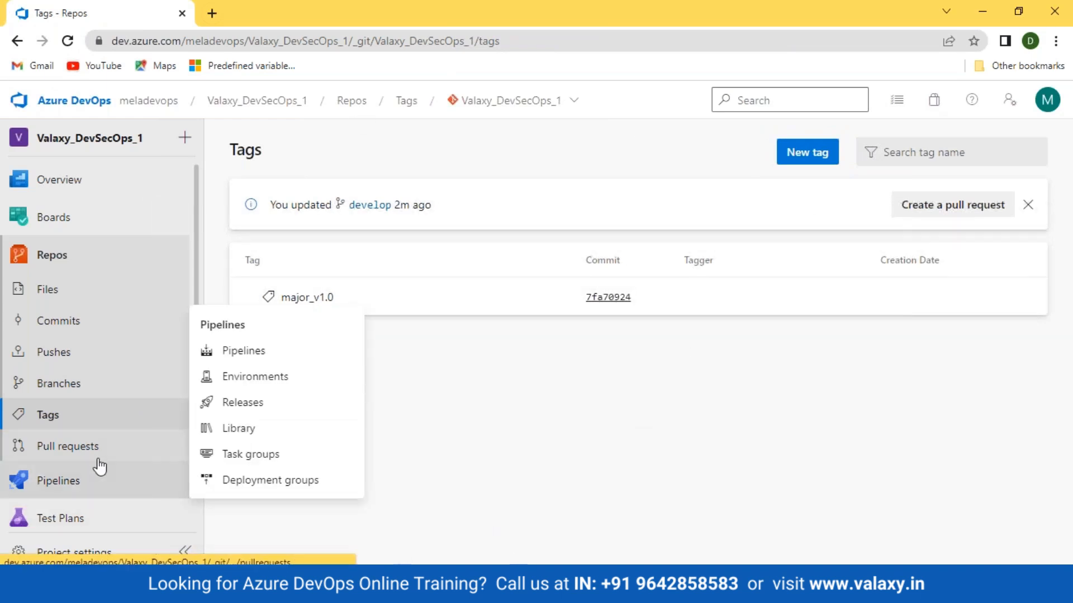
{"action": "left_click", "coordinate": [78, 452]}
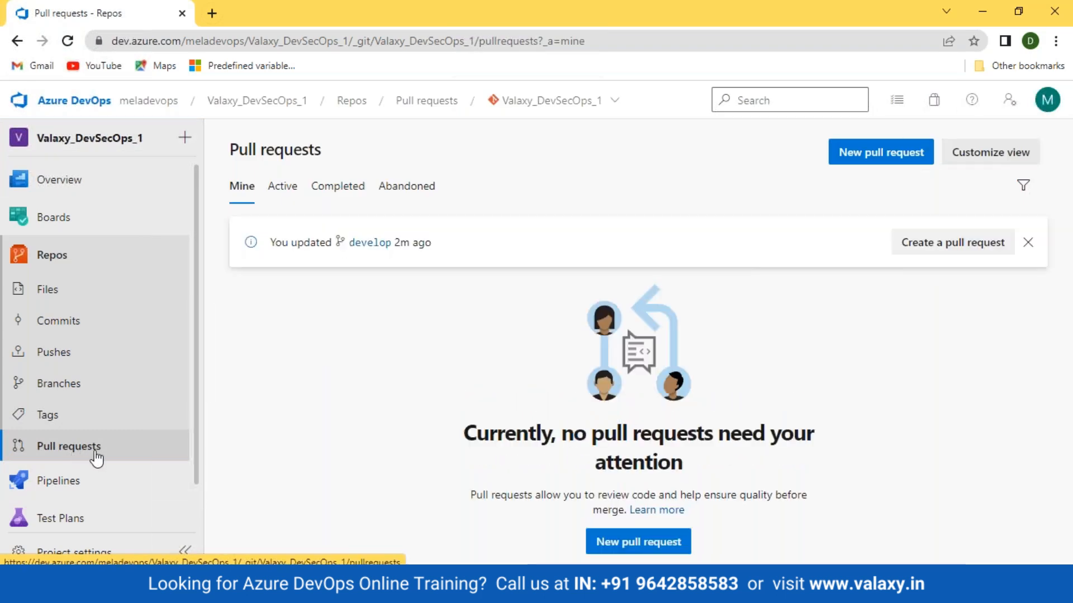
{"action": "left_click", "coordinate": [49, 291]}
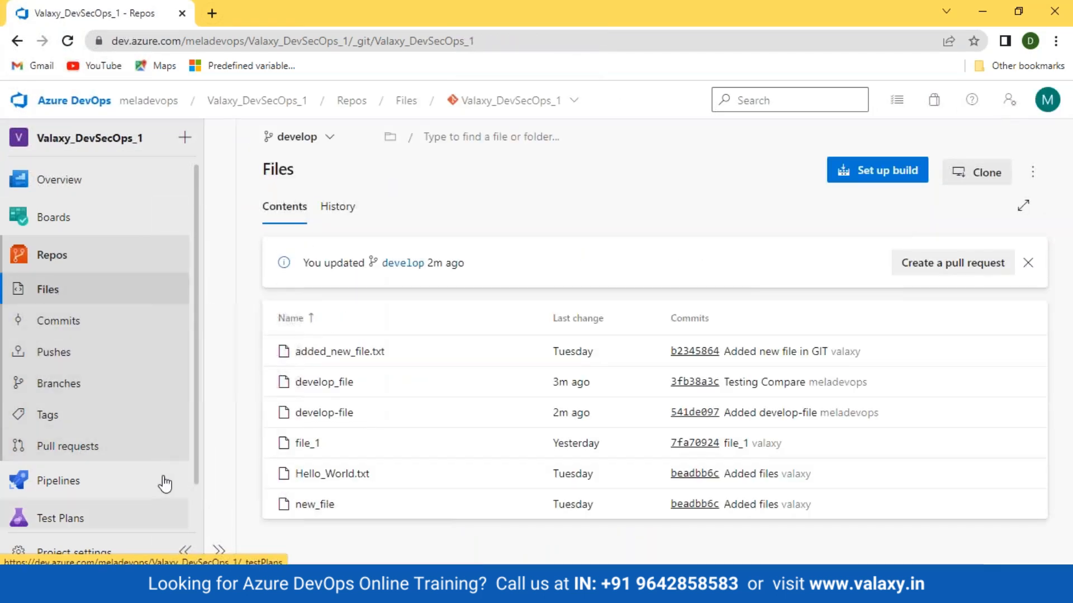
Recheck how develop compares with master in the branch list, and open the develop branch's commit history
{"action": "left_click", "coordinate": [70, 386]}
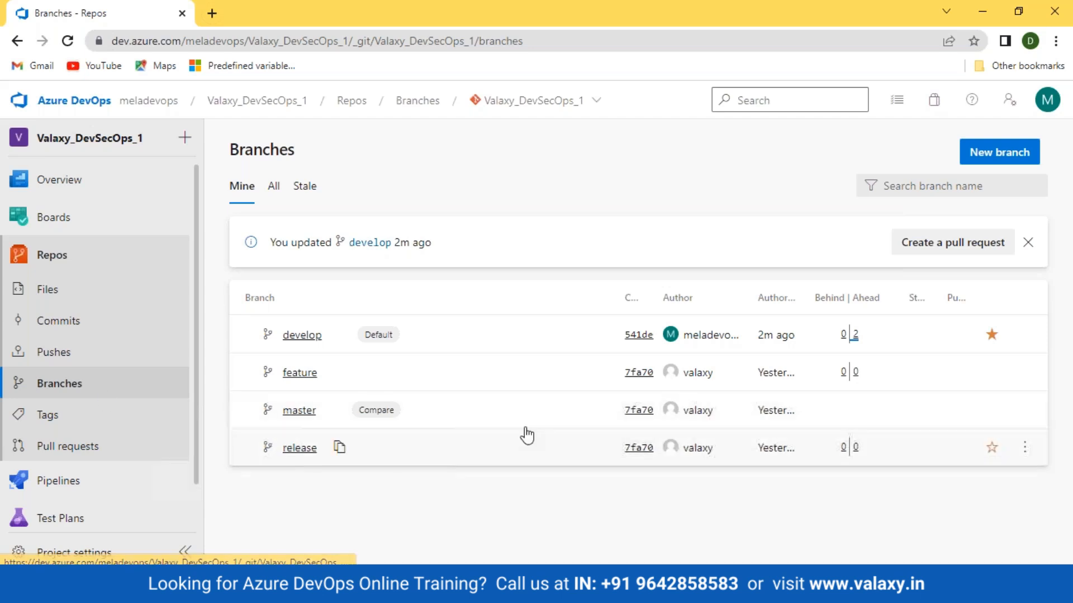
{"action": "mouse_move", "coordinate": [877, 345]}
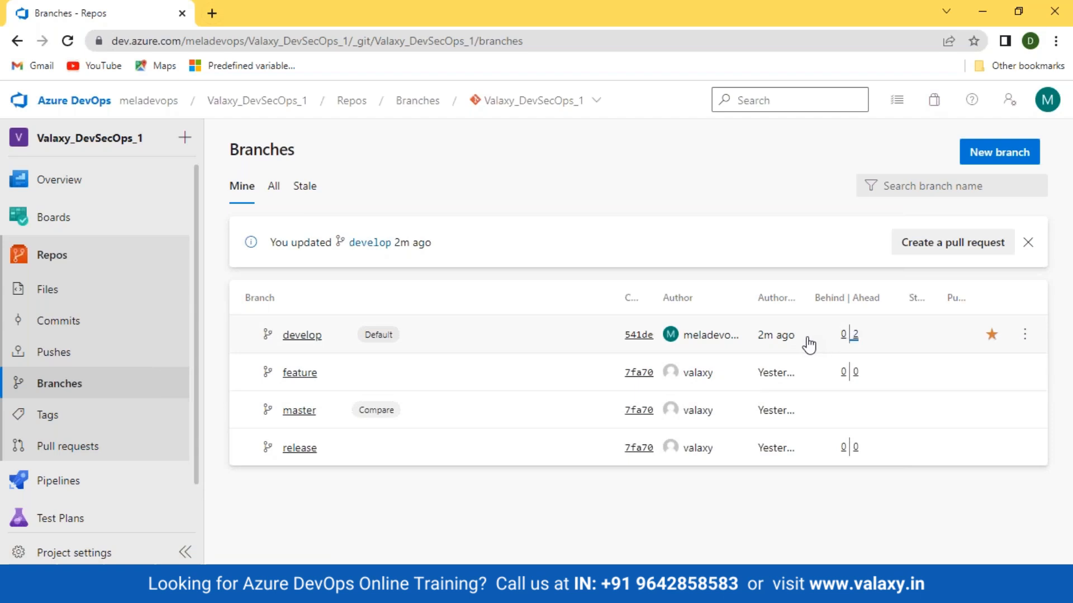
{"action": "left_click", "coordinate": [296, 337]}
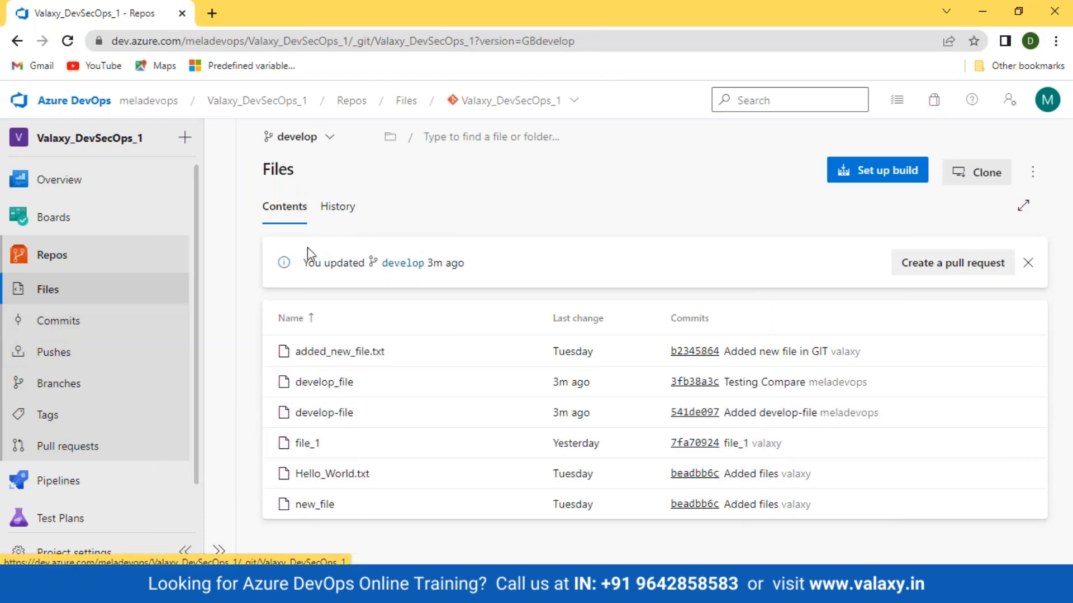
{"action": "left_click", "coordinate": [339, 208]}
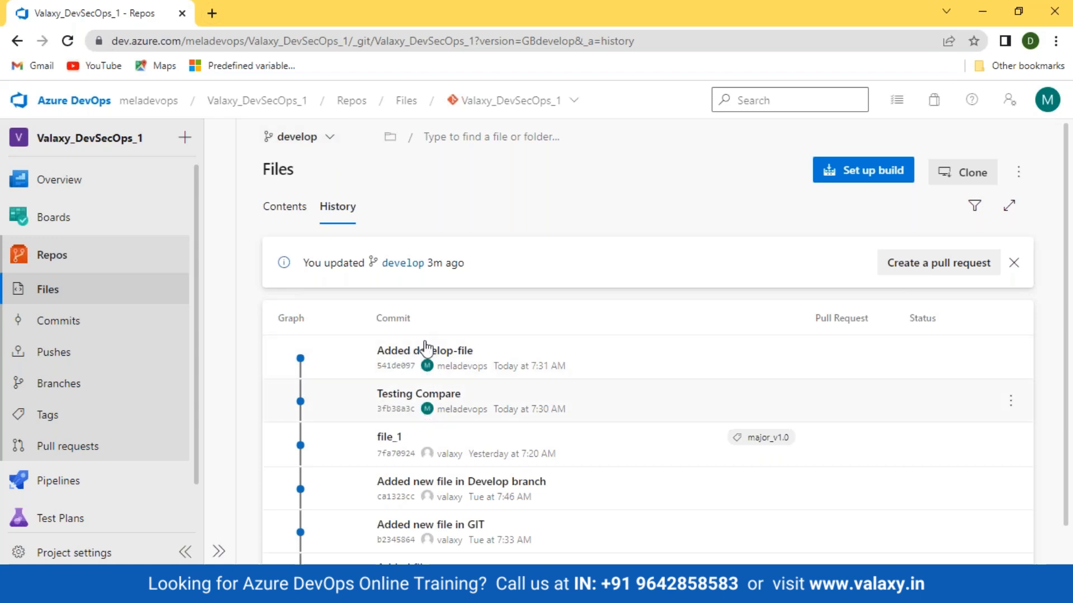
Switch to the release branch and review its commit history and files
{"action": "left_click", "coordinate": [296, 137]}
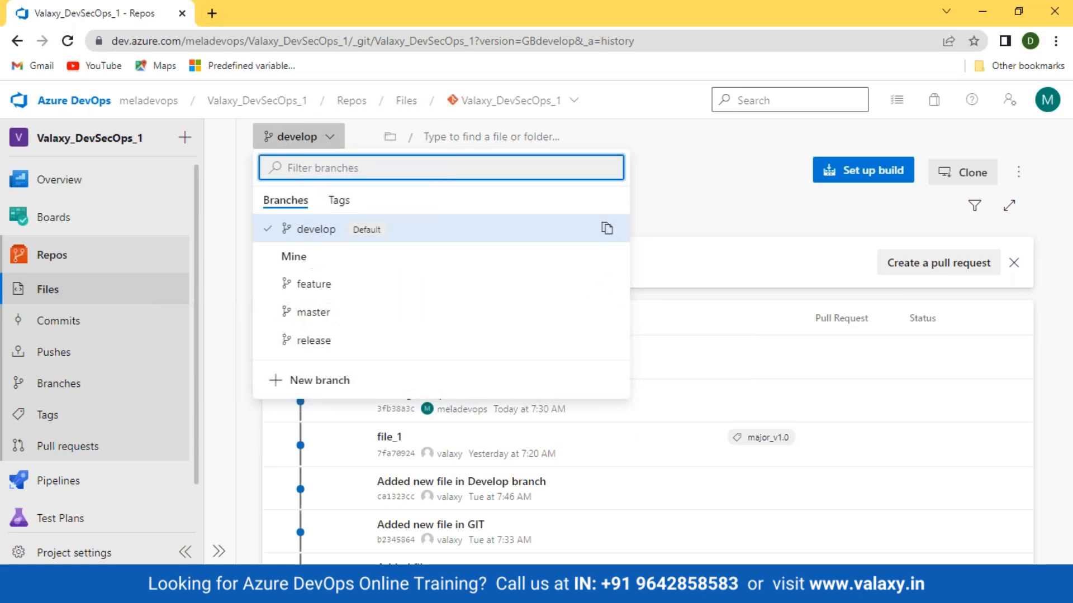
{"action": "left_click", "coordinate": [311, 345]}
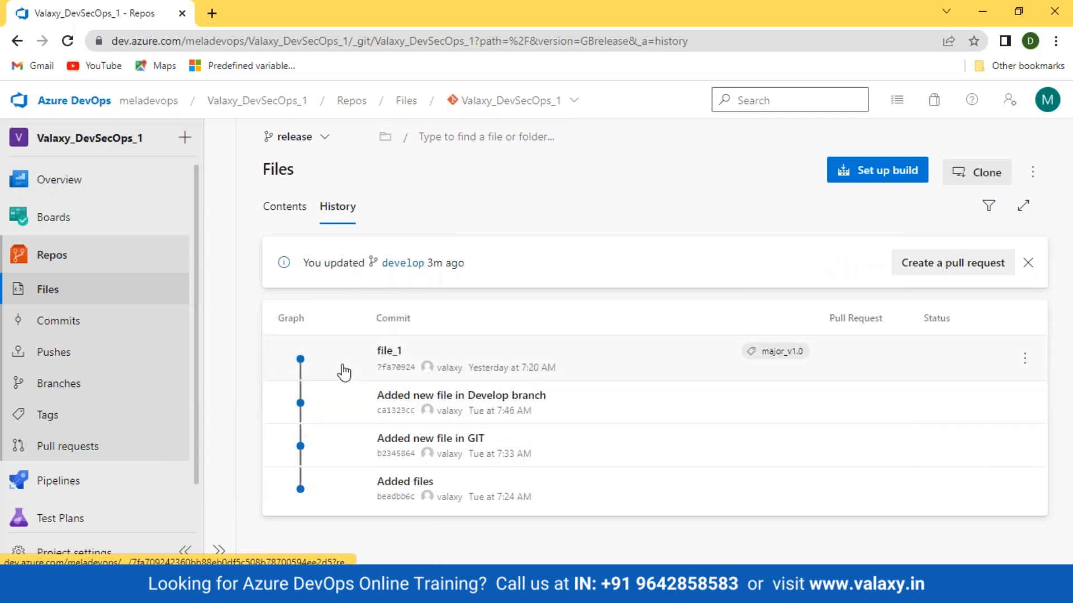
{"action": "left_click", "coordinate": [294, 208]}
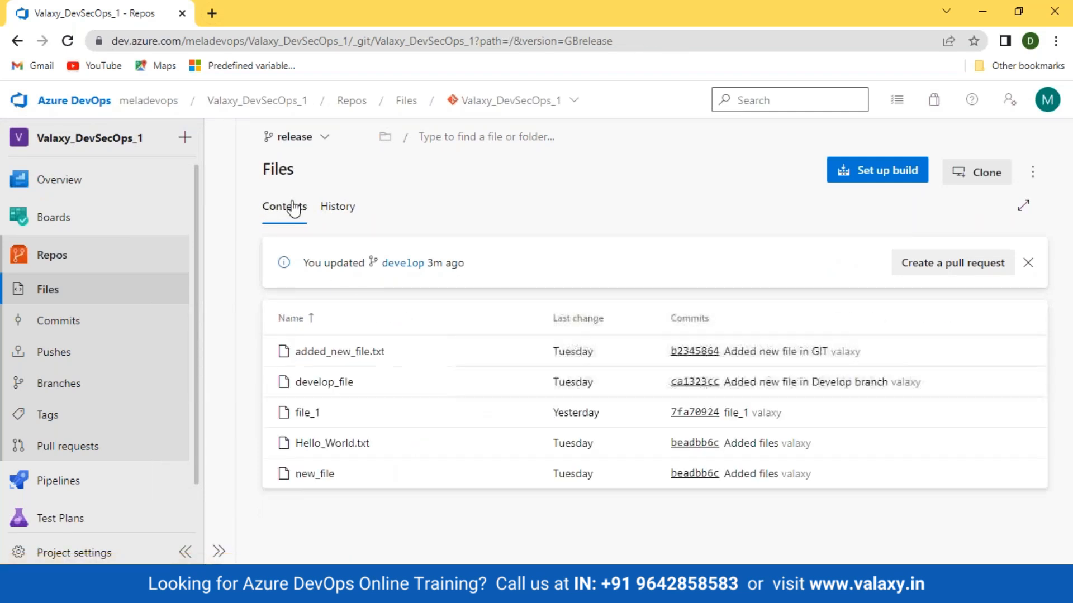
Return to the repository's files and switch the view to the develop branch
{"action": "left_click", "coordinate": [54, 292]}
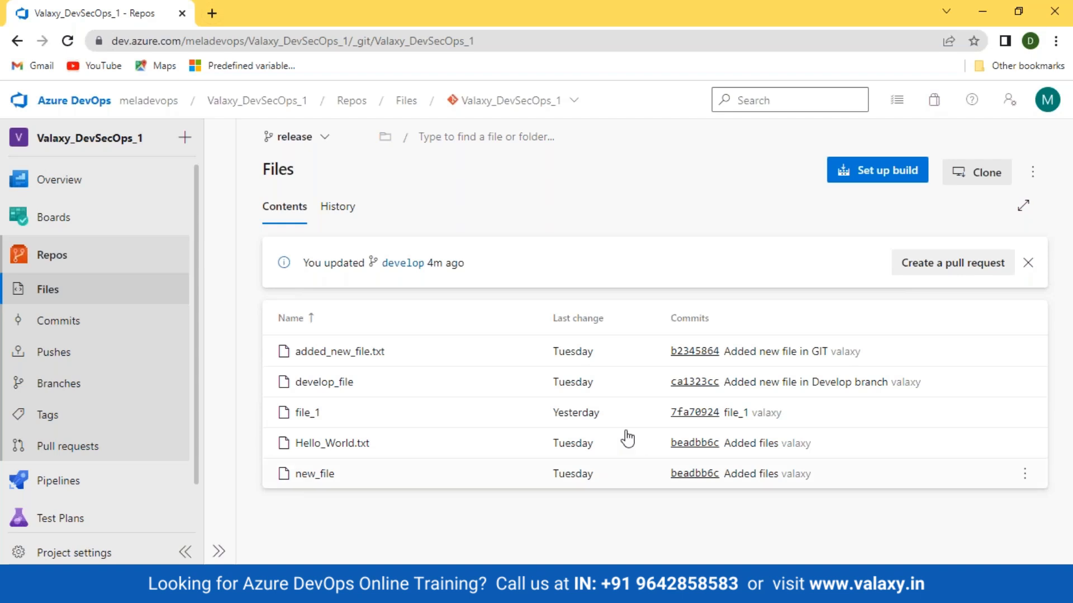
{"action": "left_click", "coordinate": [327, 143]}
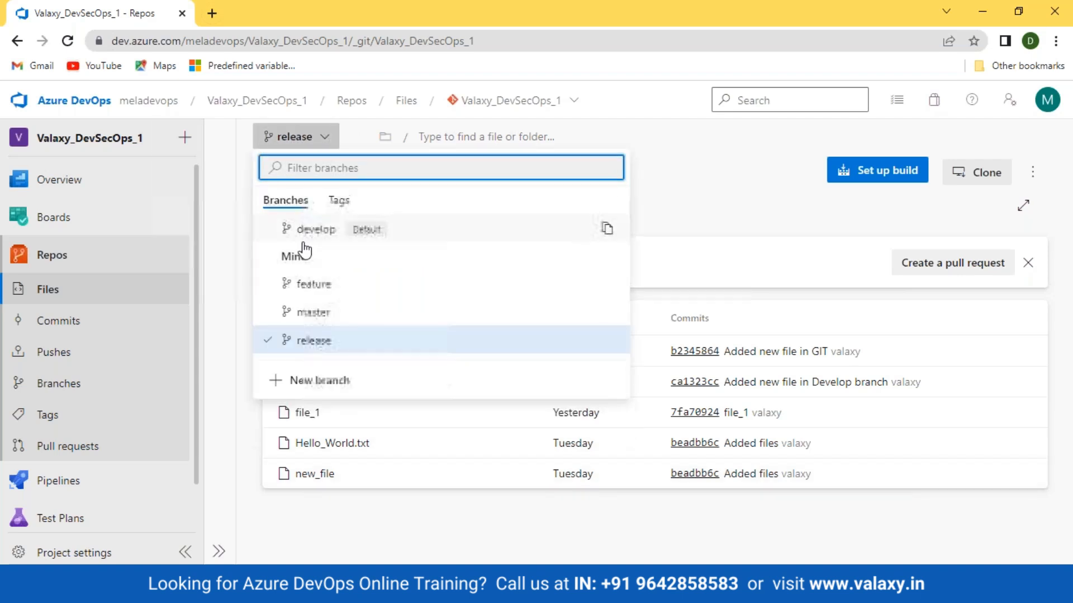
{"action": "left_click", "coordinate": [316, 229]}
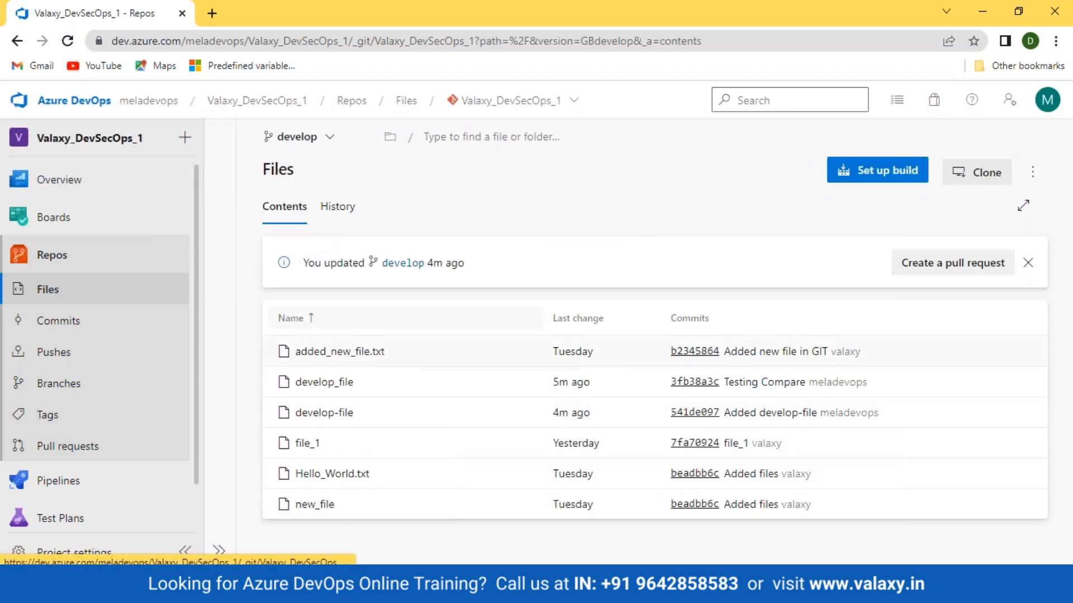
Check how the branches compare in the branch list, and open the pull requests page, dismissing the develop update notice
{"action": "left_click", "coordinate": [59, 384]}
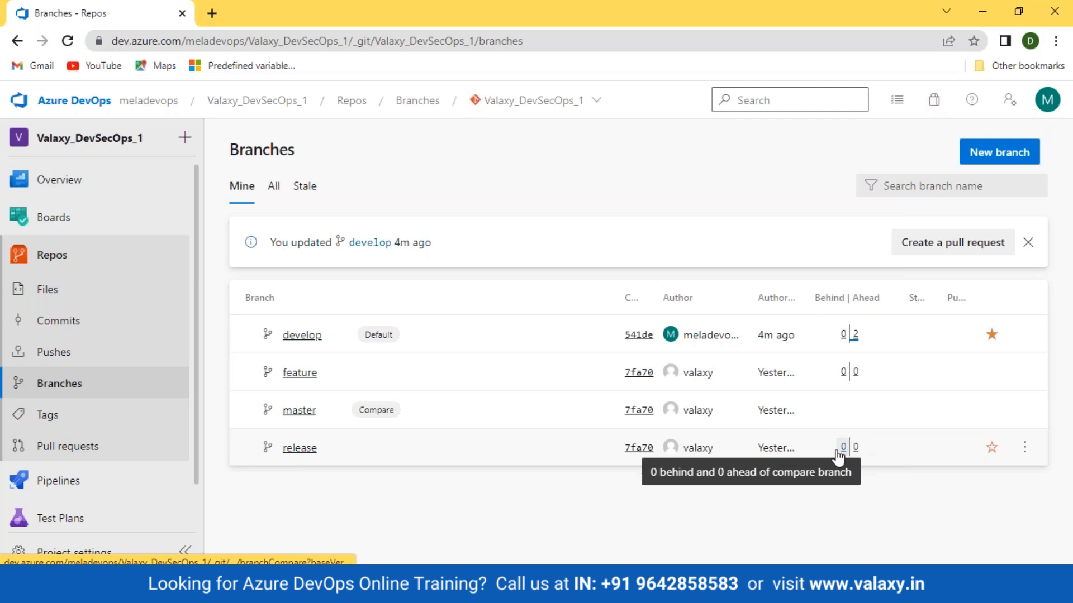
{"action": "left_click", "coordinate": [67, 454]}
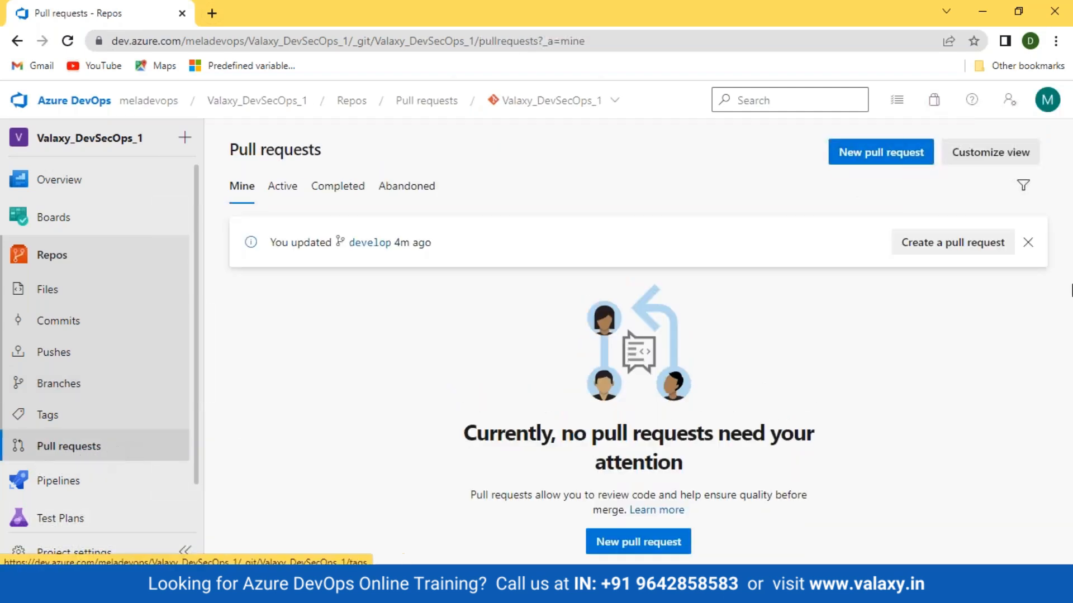
{"action": "left_click", "coordinate": [1028, 242]}
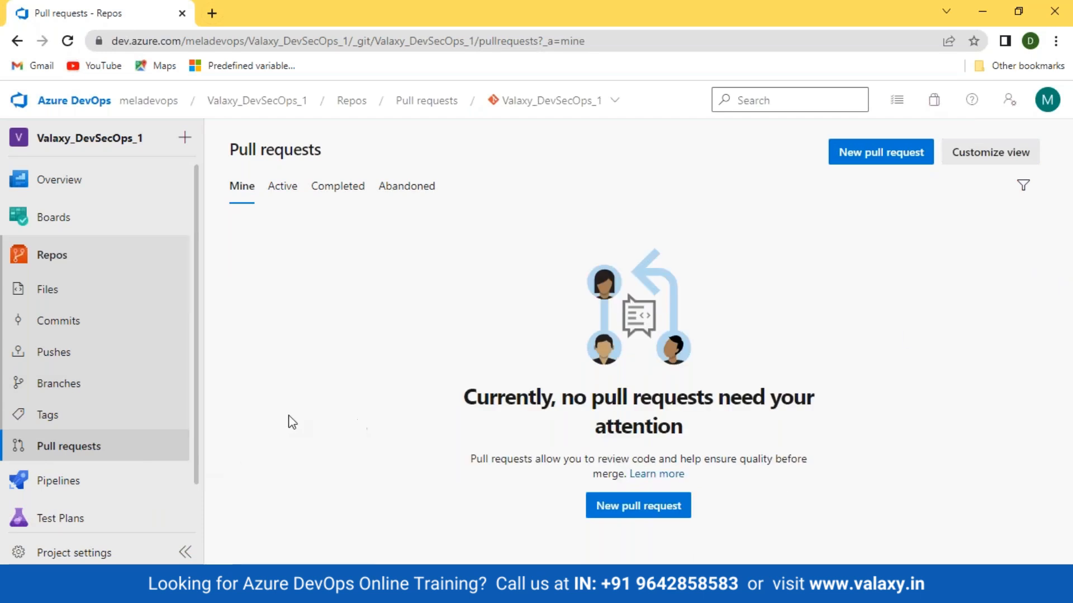
Start a new pull request from develop and set its target branch to release
{"action": "left_click", "coordinate": [863, 158]}
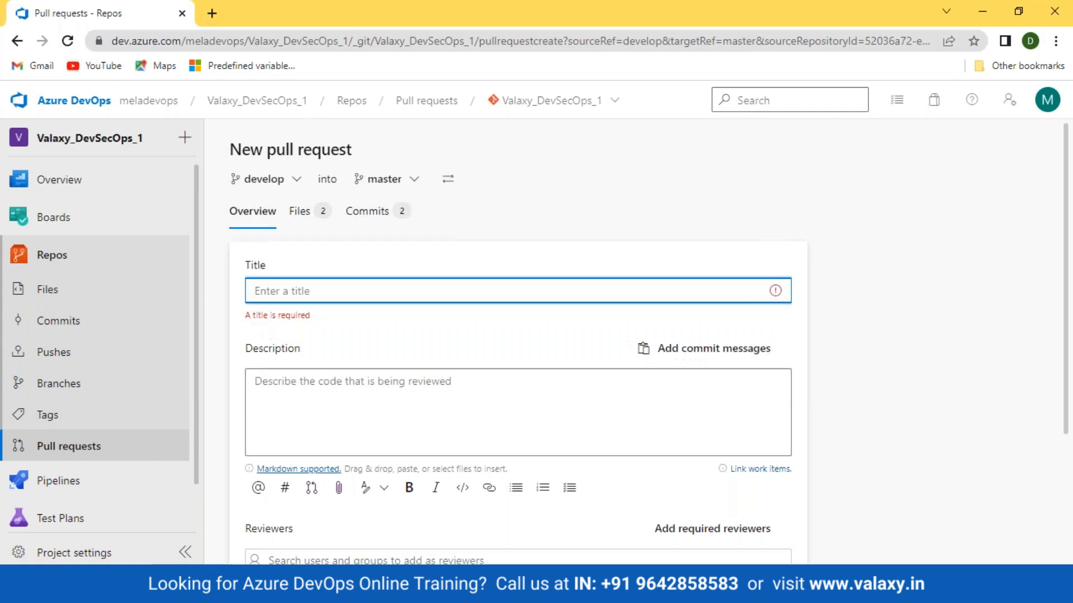
{"action": "scroll", "coordinate": [1050, 335], "scroll_direction": "down", "scroll_amount": 3}
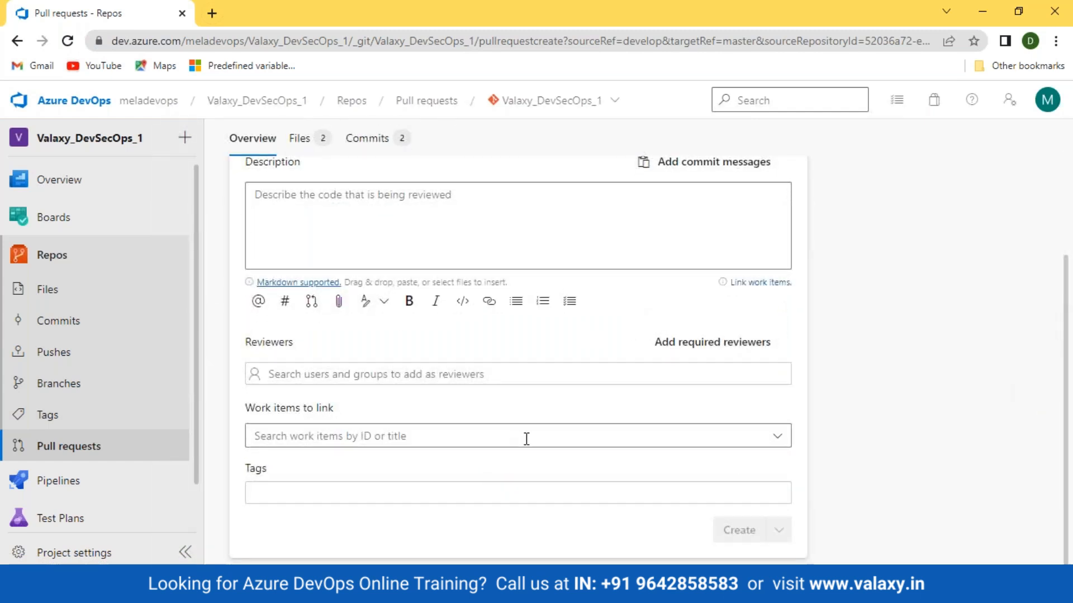
{"action": "scroll", "coordinate": [548, 294], "scroll_direction": "up", "scroll_amount": 3}
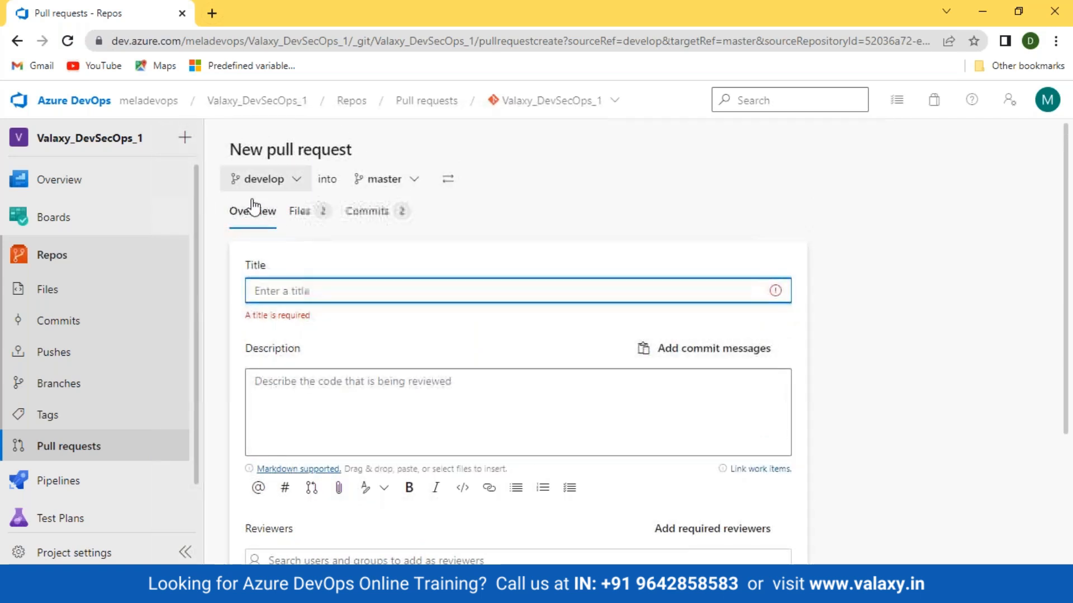
{"action": "left_click", "coordinate": [411, 185]}
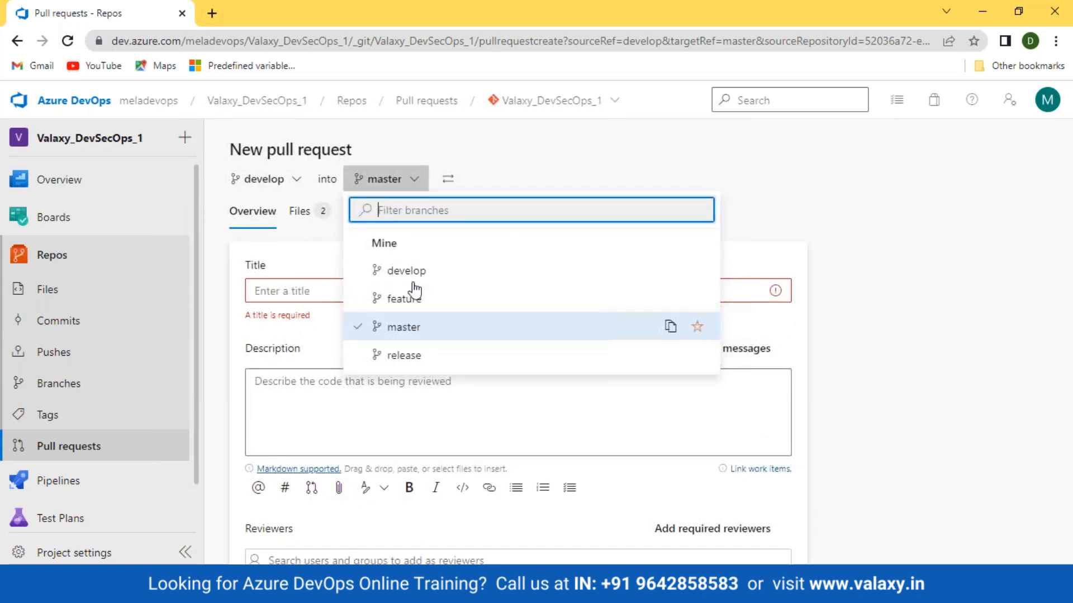
{"action": "left_click", "coordinate": [404, 358]}
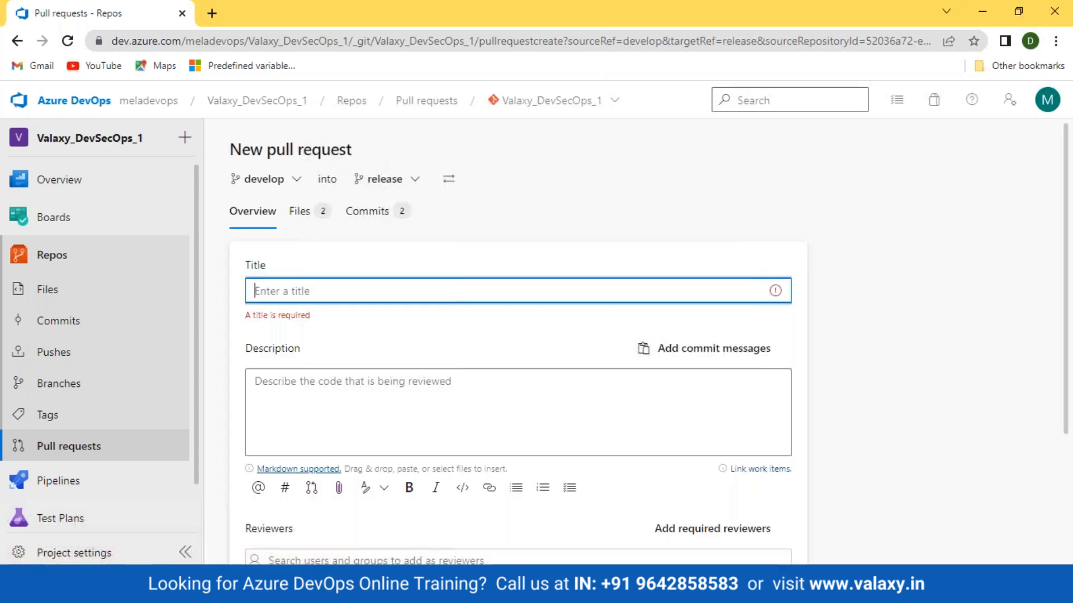
Examine the pull request's changes in develop_file and develop-file, and its list of commits
{"action": "left_click", "coordinate": [300, 213]}
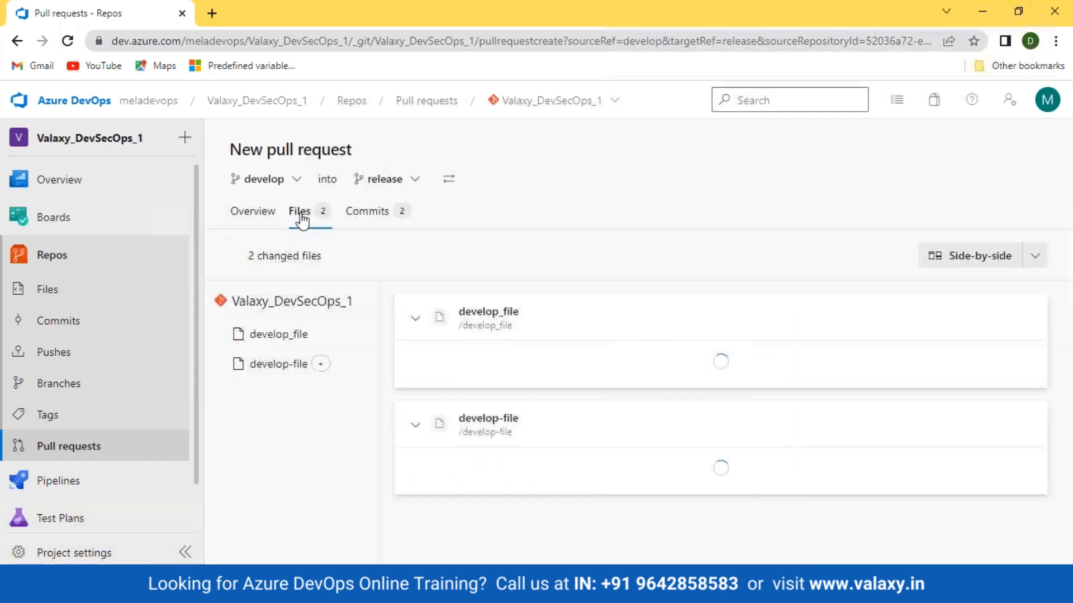
{"action": "left_click", "coordinate": [283, 342]}
{"action": "left_click", "coordinate": [279, 377]}
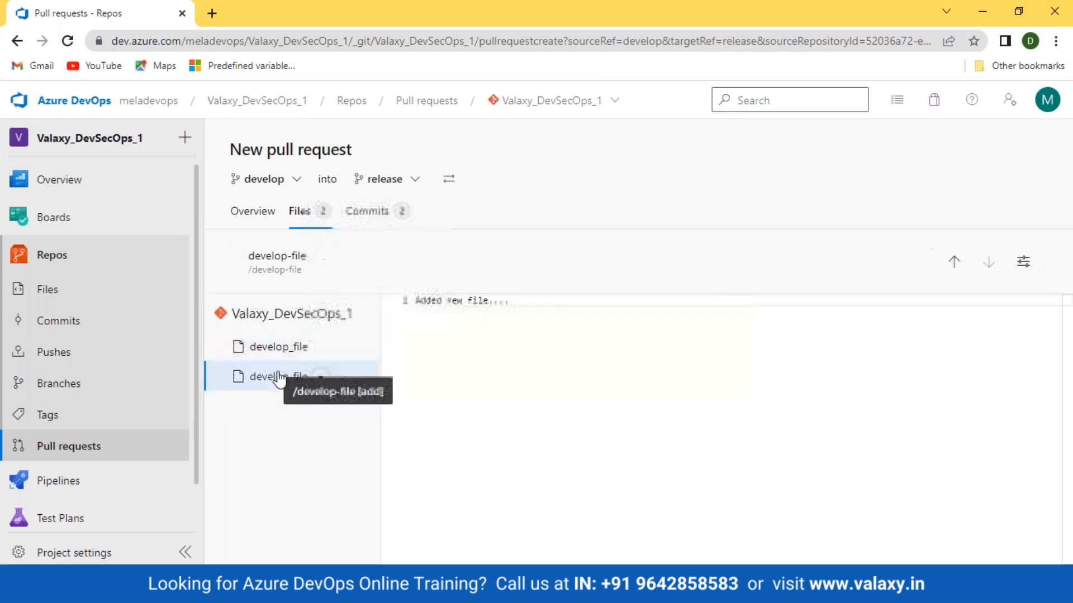
{"action": "left_click", "coordinate": [280, 349]}
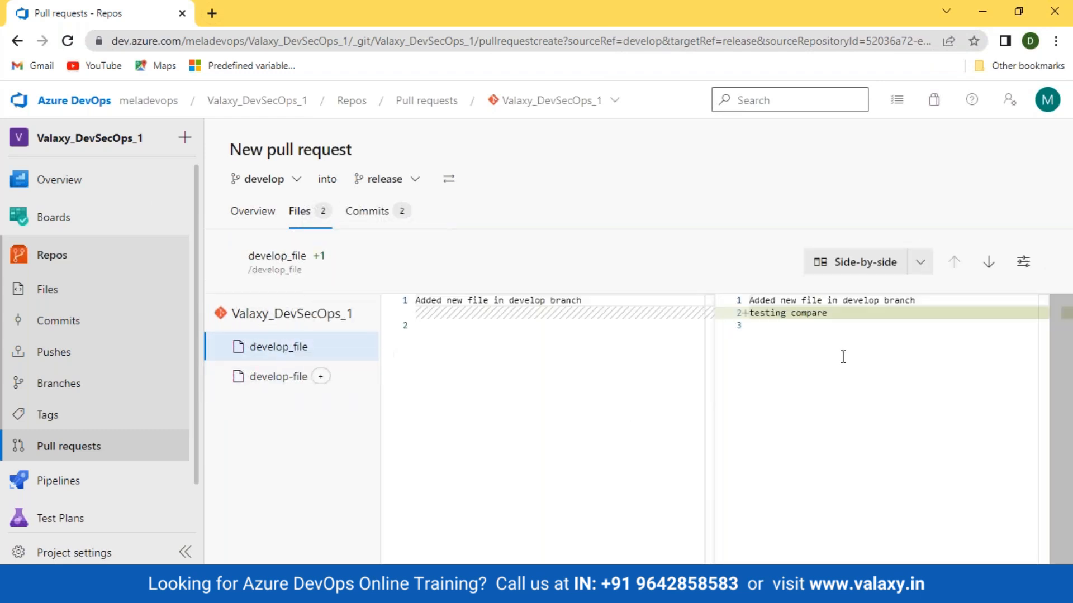
{"action": "left_click_drag", "start_coordinate": [840, 319], "coordinate": [698, 320]}
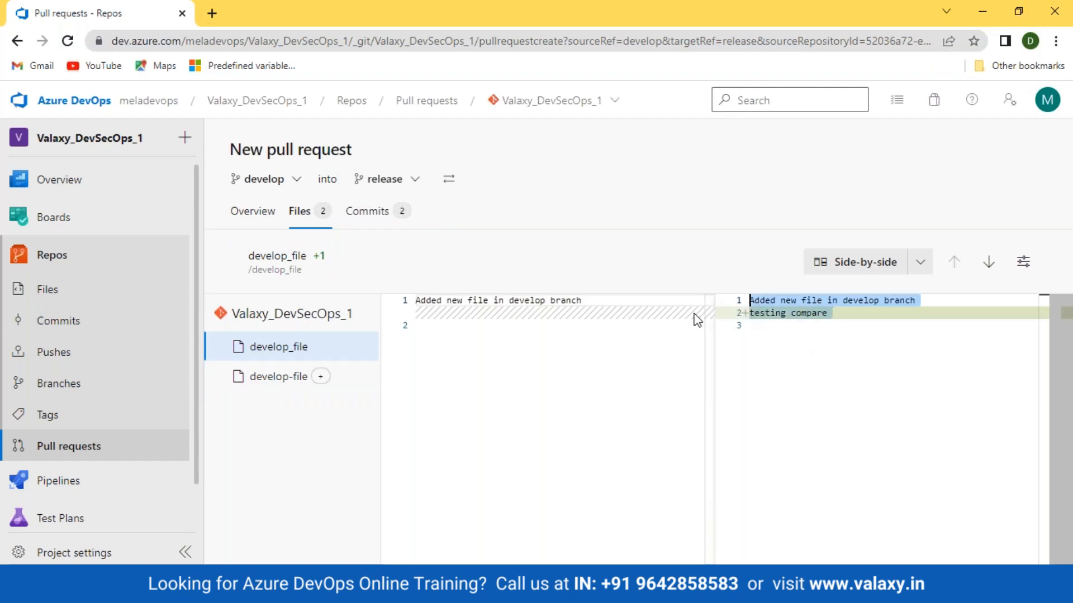
{"action": "left_click", "coordinate": [296, 376]}
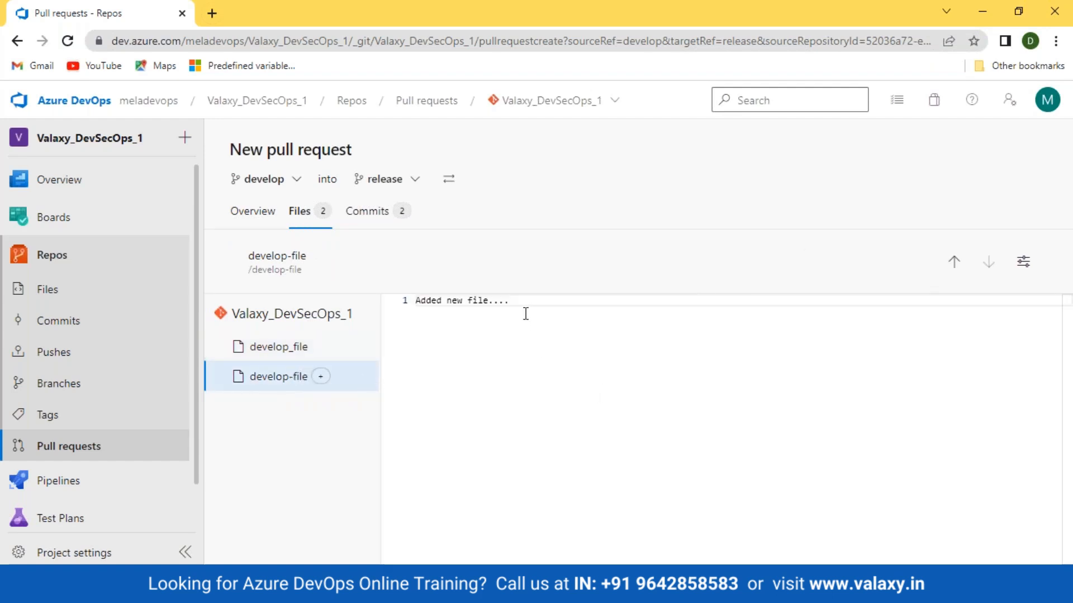
{"action": "left_click_drag", "start_coordinate": [483, 300], "coordinate": [379, 296]}
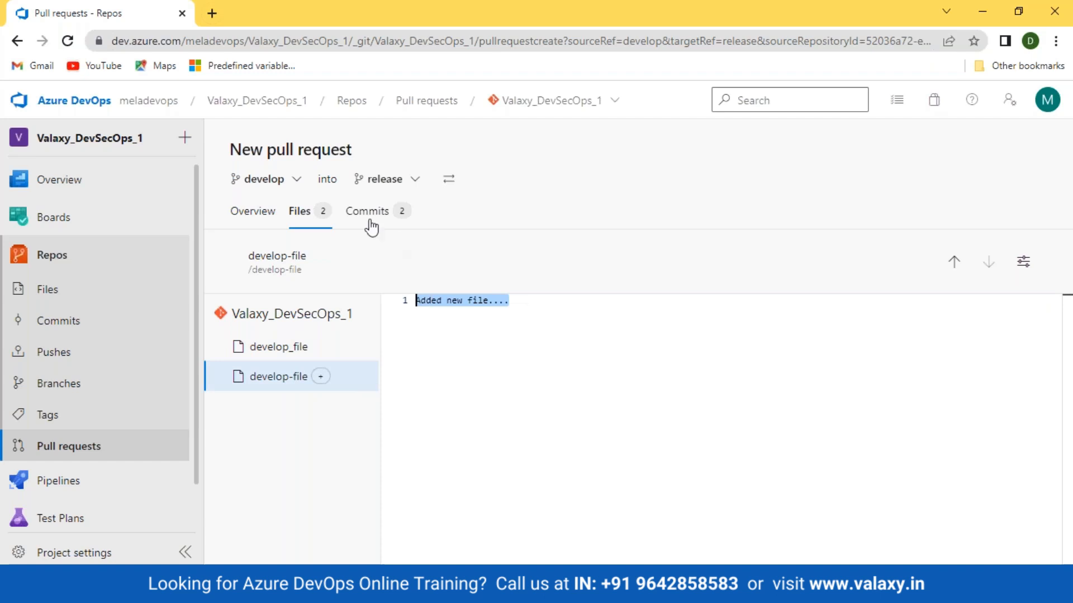
{"action": "left_click", "coordinate": [367, 212]}
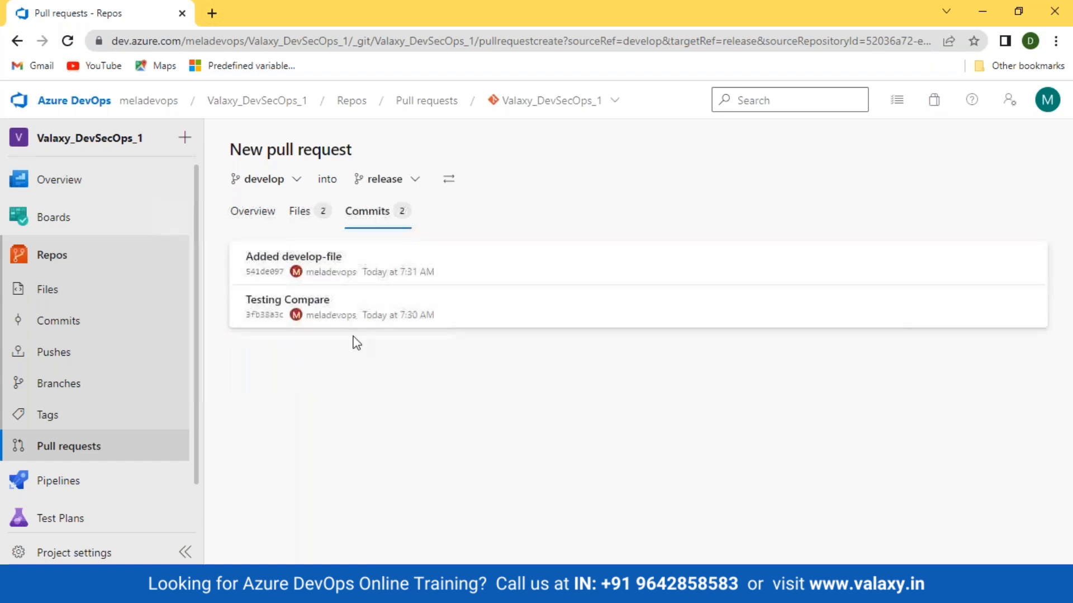
Title the pull request "merge to release" and fill its description with the commit messages
{"action": "left_click", "coordinate": [259, 215]}
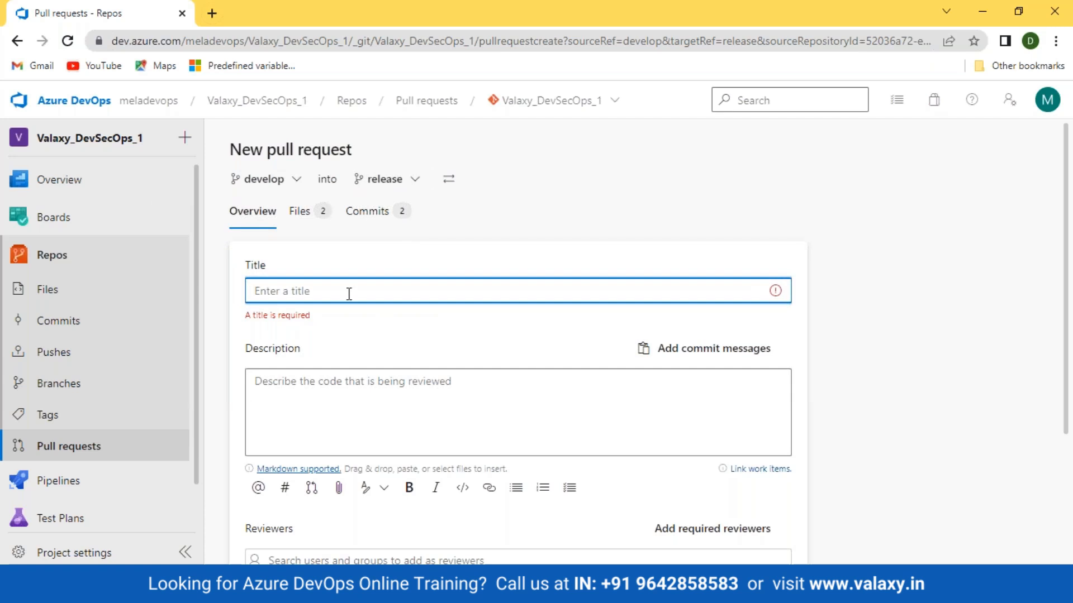
{"action": "type", "text": "merge to release"}
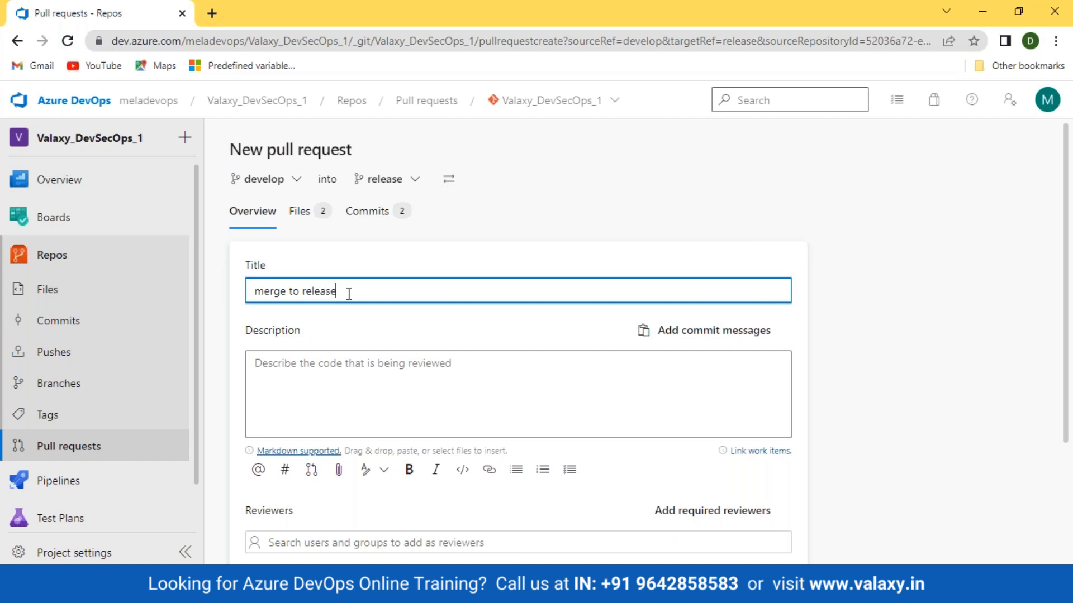
{"action": "left_click_drag", "start_coordinate": [244, 330], "coordinate": [359, 352]}
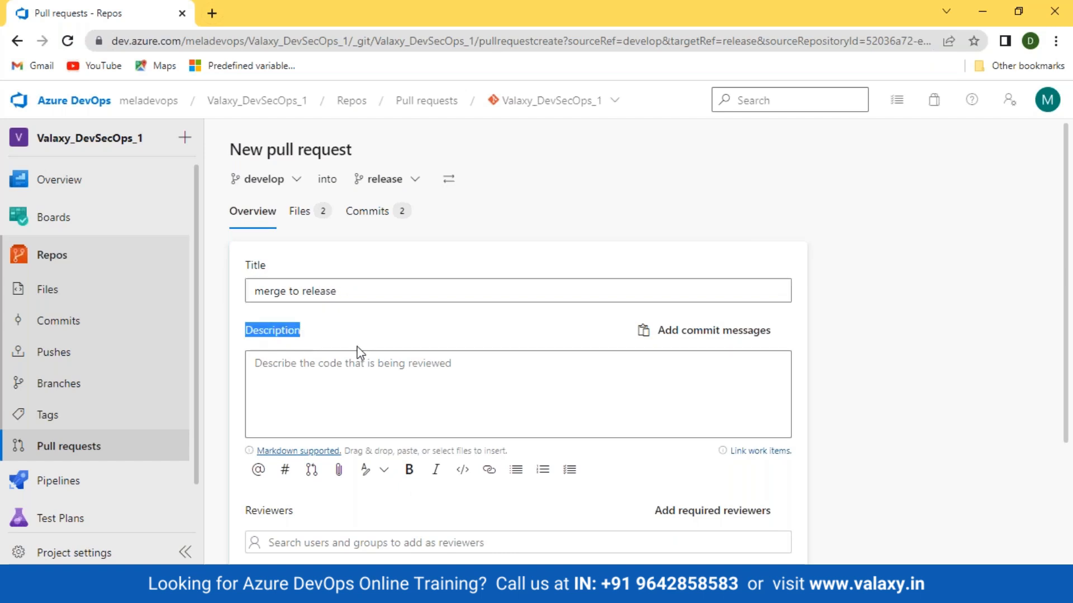
{"action": "left_click", "coordinate": [383, 350]}
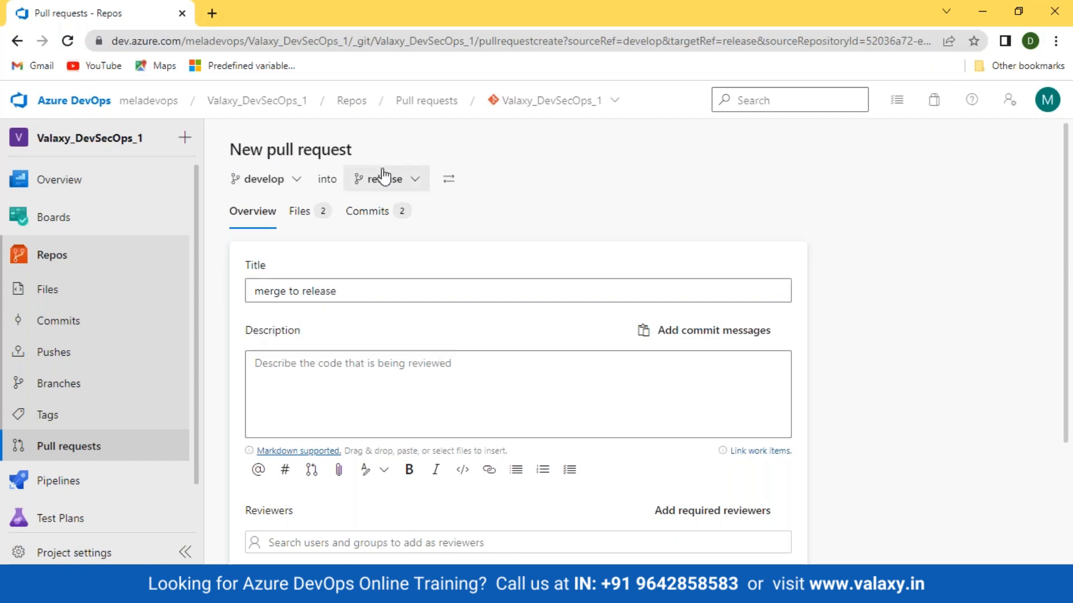
{"action": "left_click", "coordinate": [369, 212]}
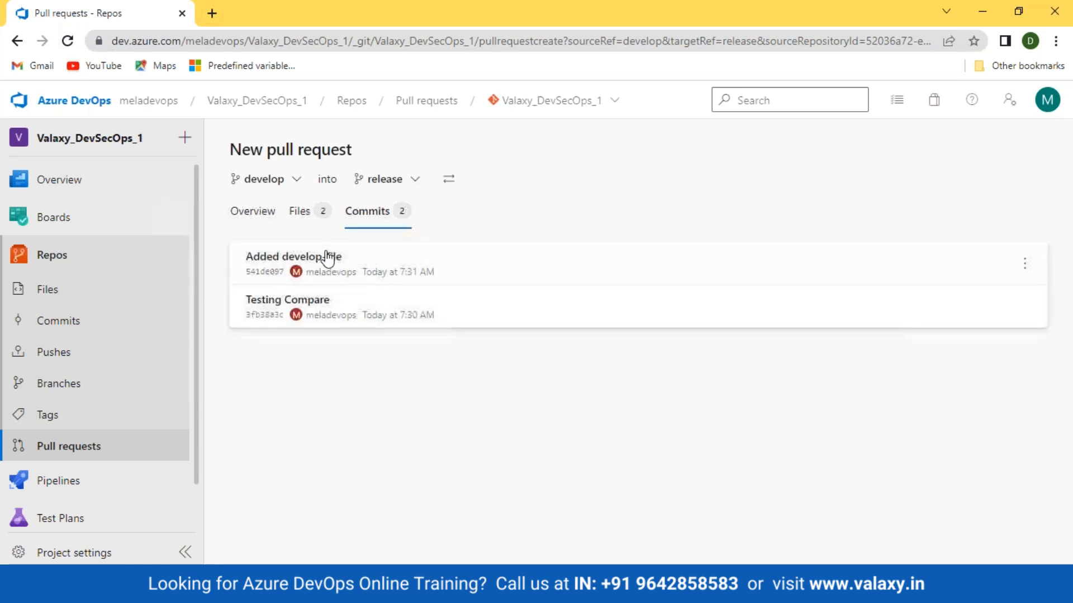
{"action": "left_click", "coordinate": [250, 211]}
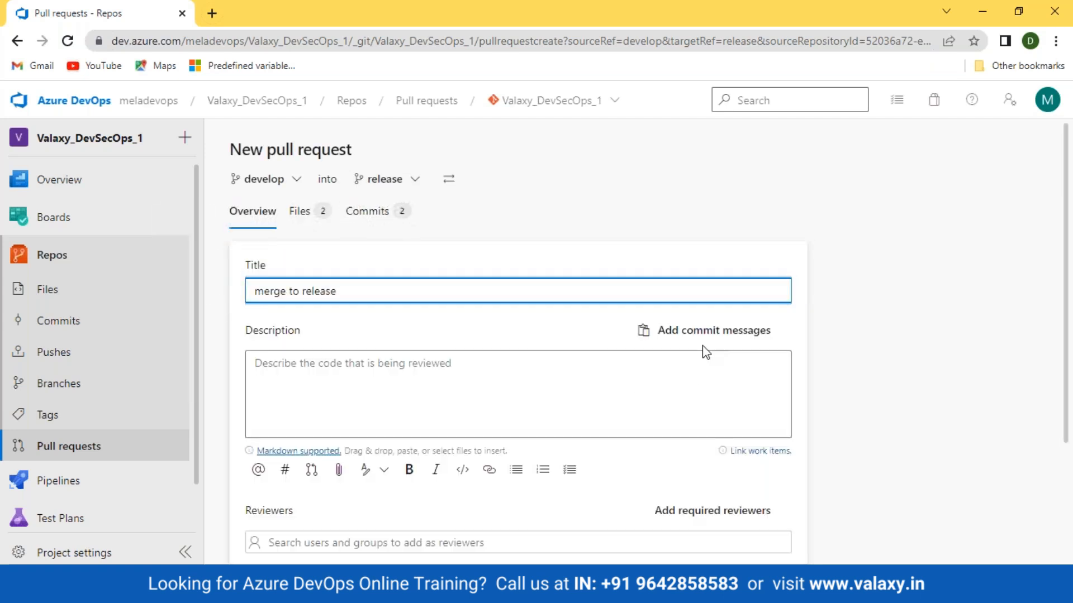
{"action": "left_click", "coordinate": [707, 332]}
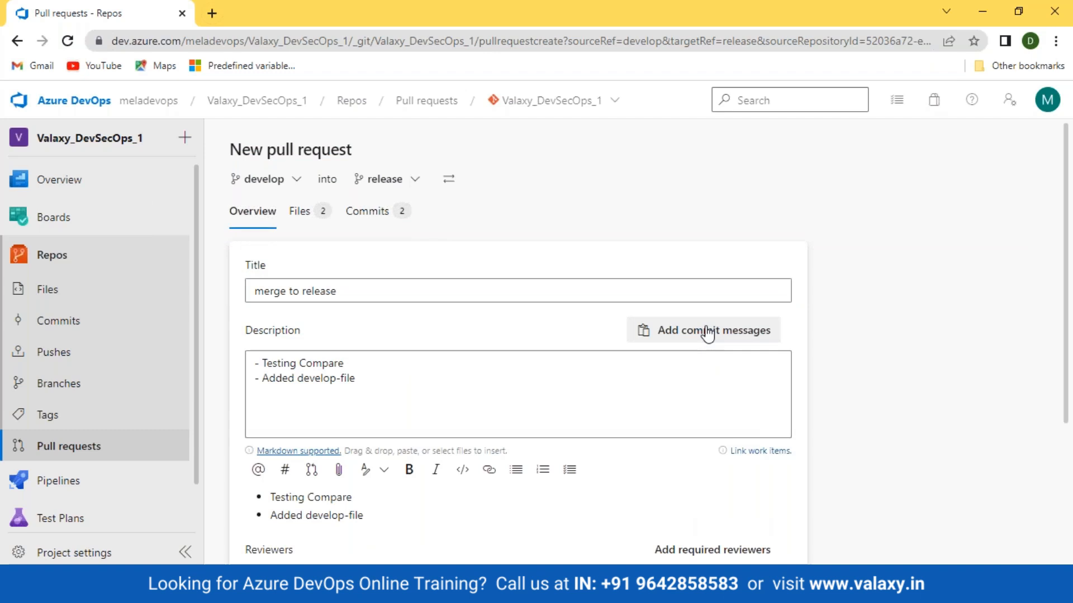
Look over the reviewers, work items and tags fields, create the pull request without filling them, and review its overview
{"action": "scroll", "coordinate": [994, 311], "scroll_direction": "down", "scroll_amount": 4}
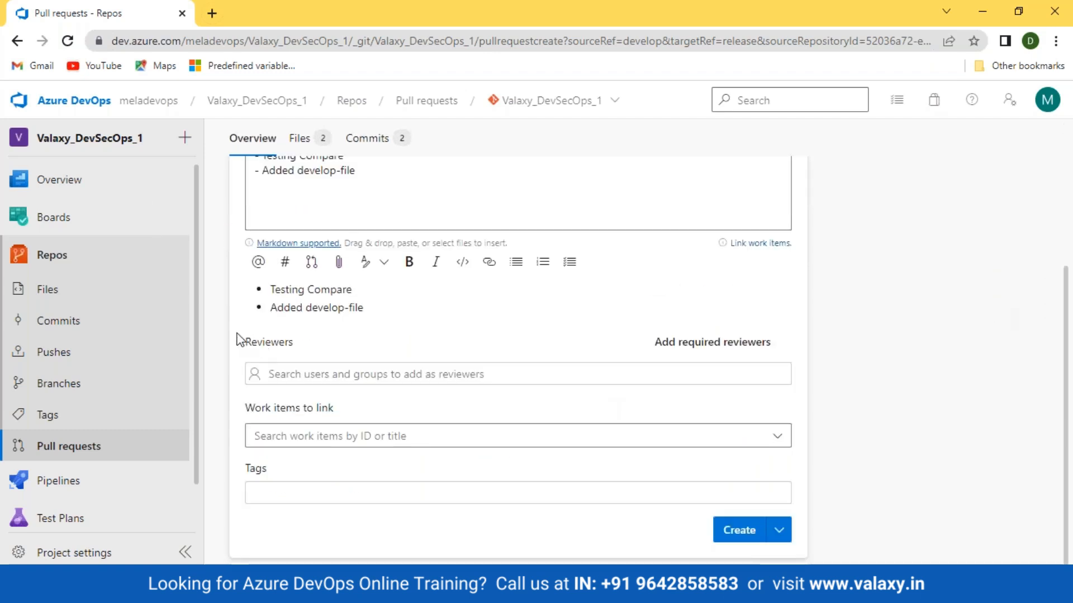
{"action": "left_click_drag", "start_coordinate": [239, 335], "coordinate": [357, 352]}
{"action": "left_click_drag", "start_coordinate": [242, 407], "coordinate": [404, 409]}
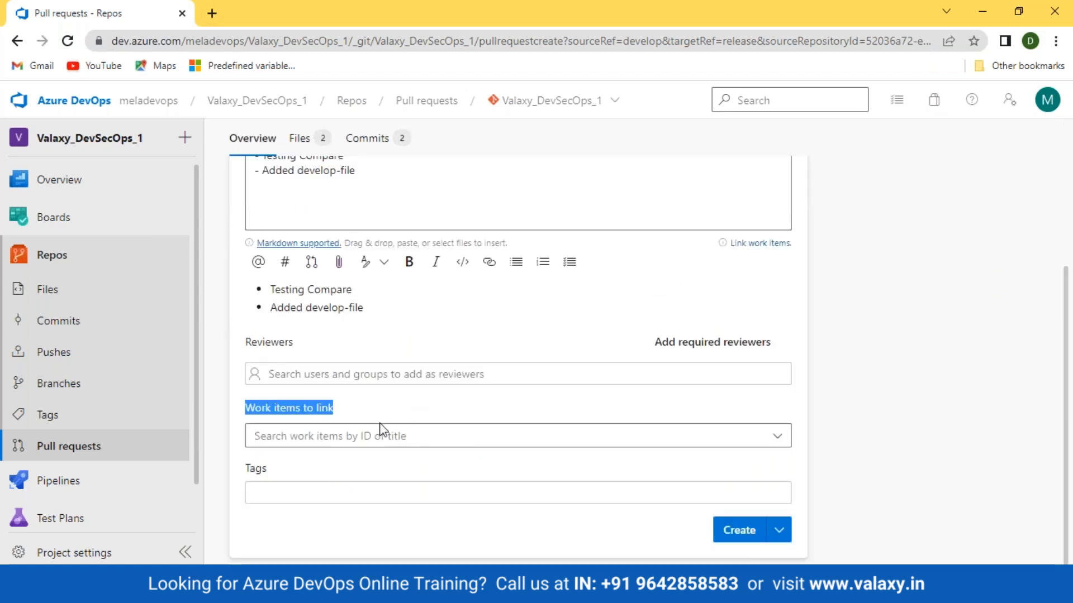
{"action": "left_click_drag", "start_coordinate": [249, 469], "coordinate": [299, 468]}
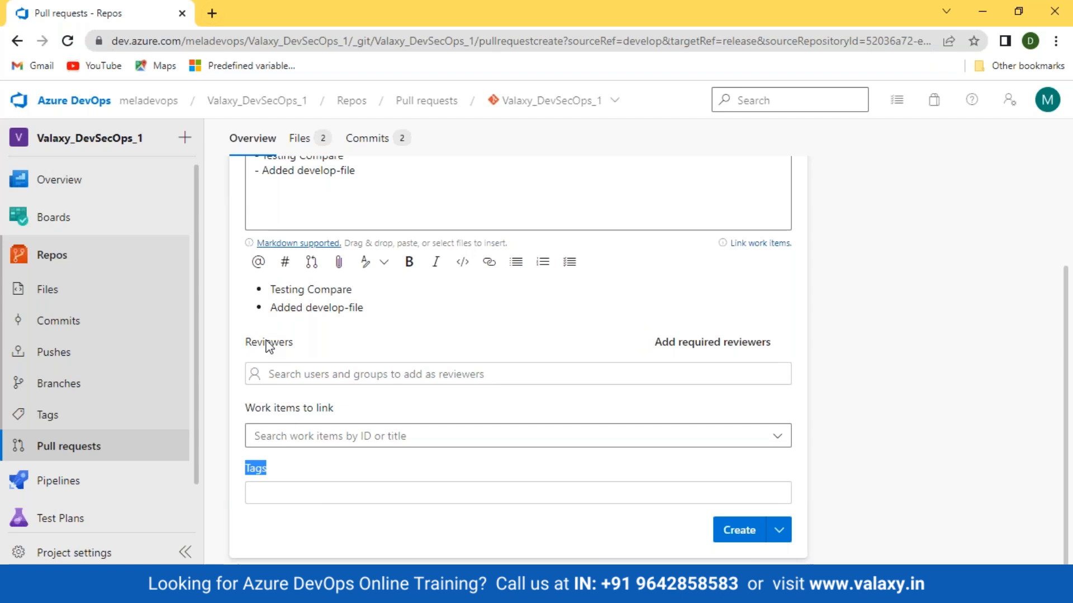
{"action": "left_click", "coordinate": [483, 356]}
{"action": "scroll", "coordinate": [484, 356], "scroll_direction": "up", "scroll_amount": 4}
{"action": "scroll", "coordinate": [579, 436], "scroll_direction": "down", "scroll_amount": 4}
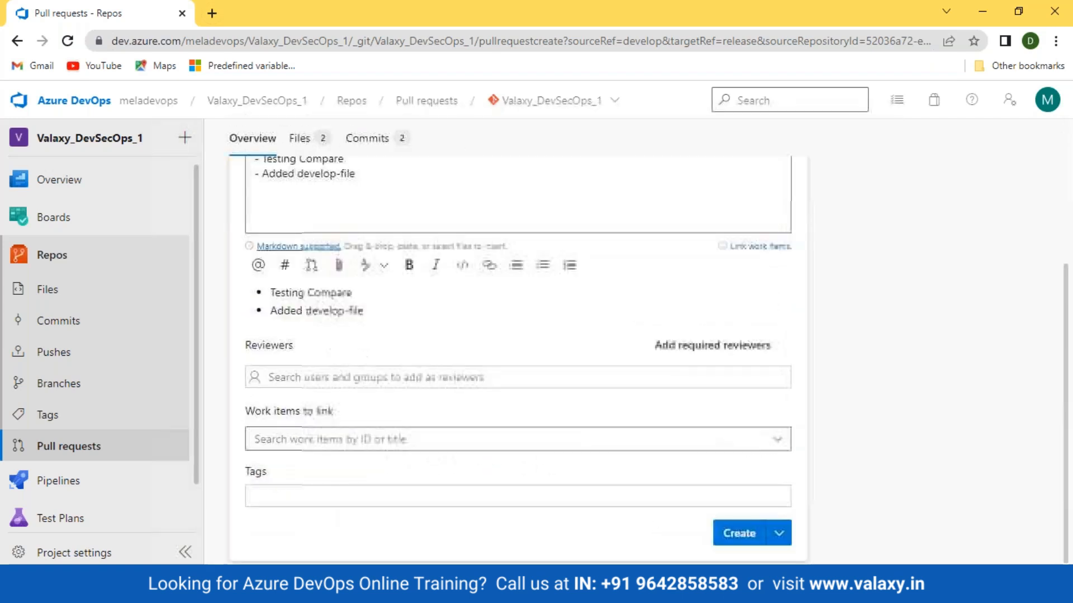
{"action": "left_click", "coordinate": [737, 535]}
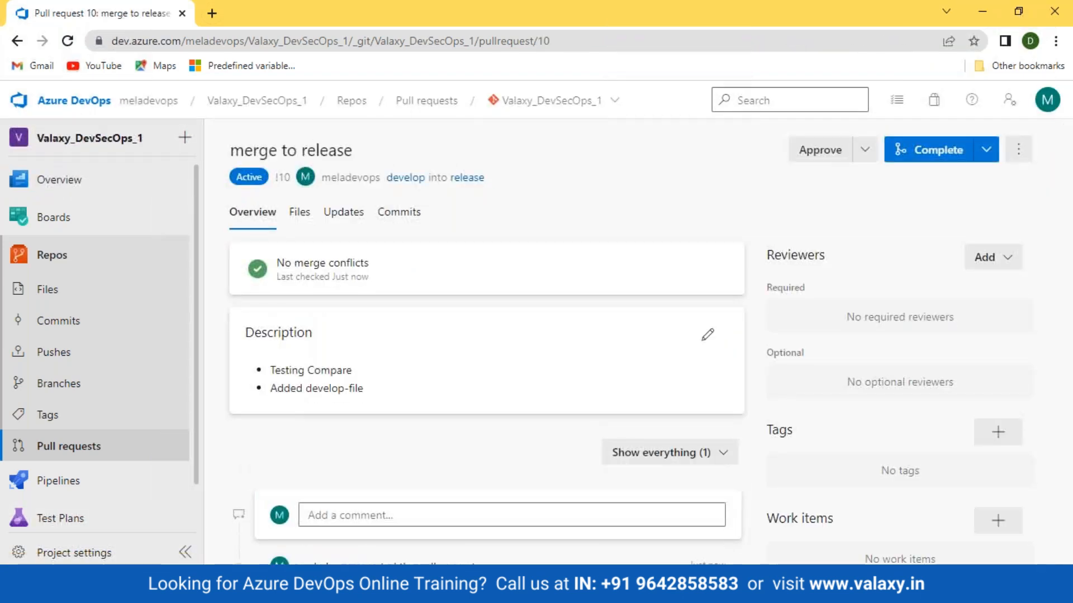
{"action": "scroll", "coordinate": [479, 447], "scroll_direction": "down", "scroll_amount": 1}
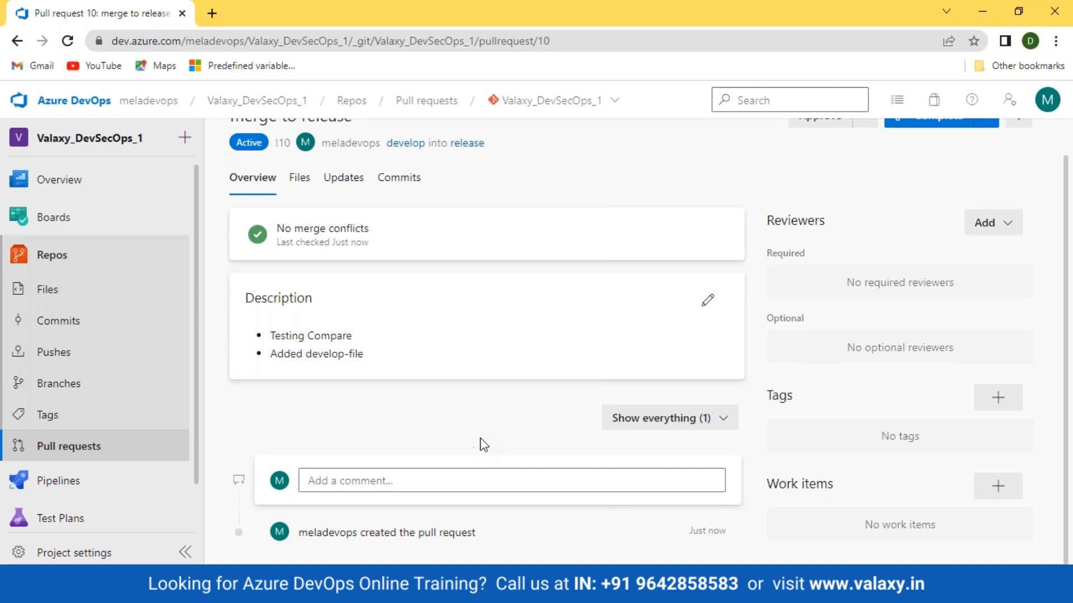
{"action": "scroll", "coordinate": [580, 299], "scroll_direction": "up", "scroll_amount": 1}
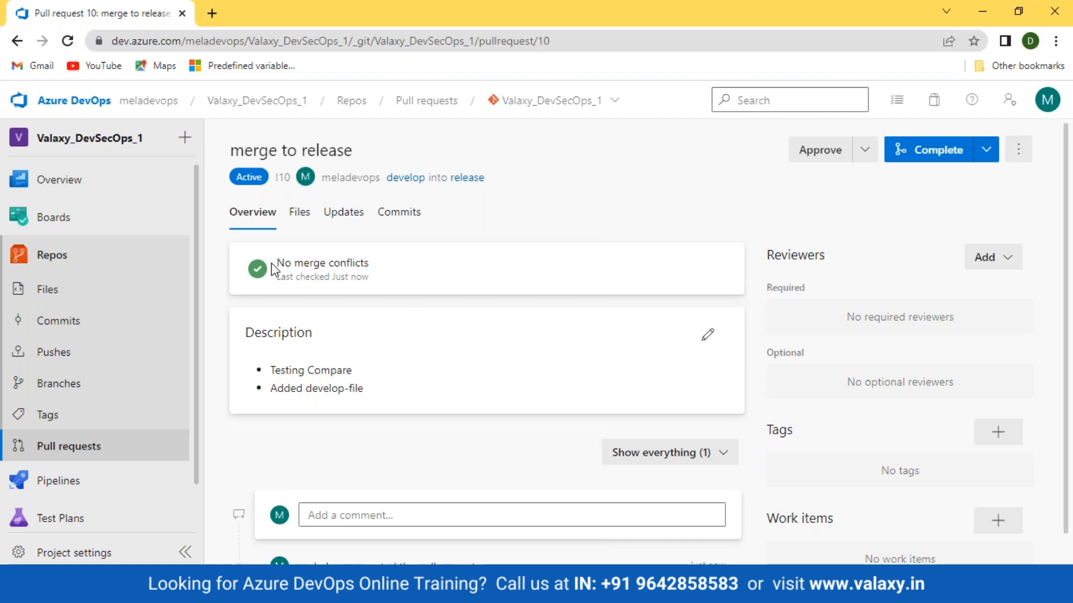
Examine the pull request's merge conflict status, changed files, updates and commits
{"action": "left_click_drag", "start_coordinate": [277, 262], "coordinate": [415, 269]}
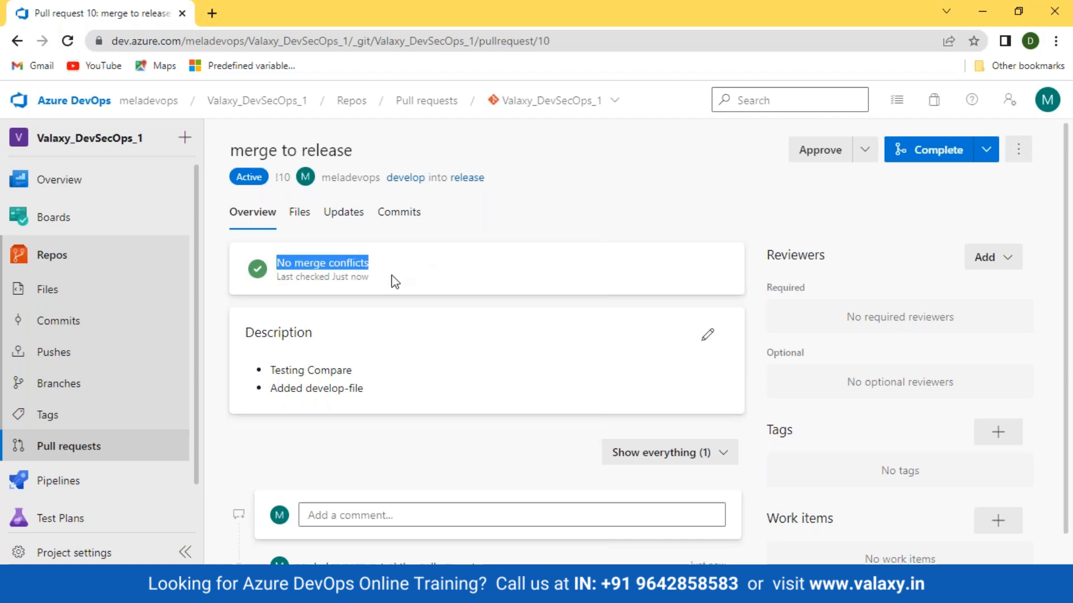
{"action": "left_click", "coordinate": [382, 284]}
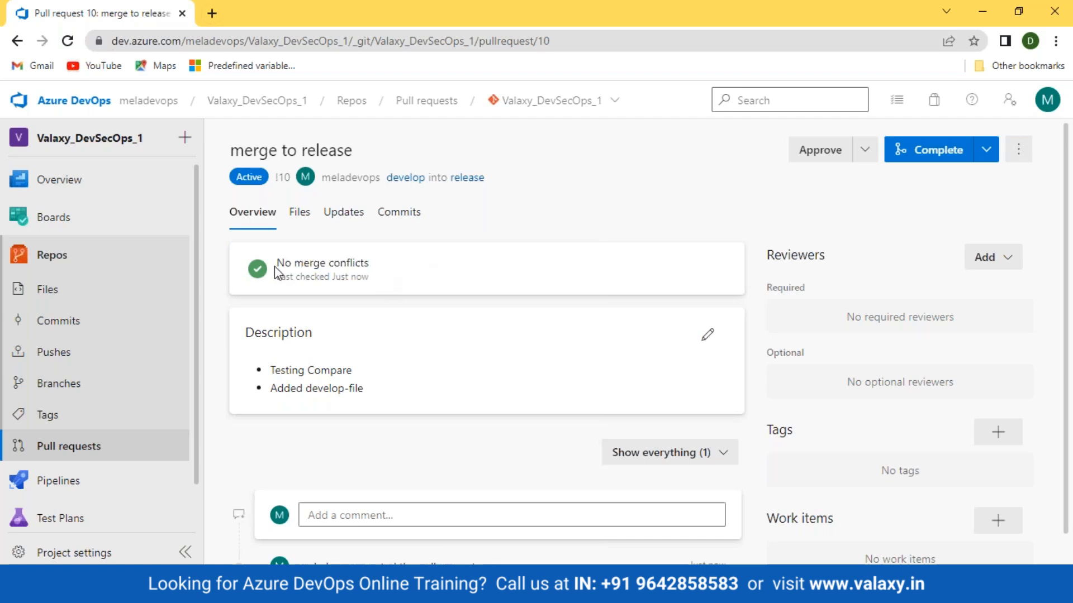
{"action": "left_click_drag", "start_coordinate": [276, 263], "coordinate": [484, 296]}
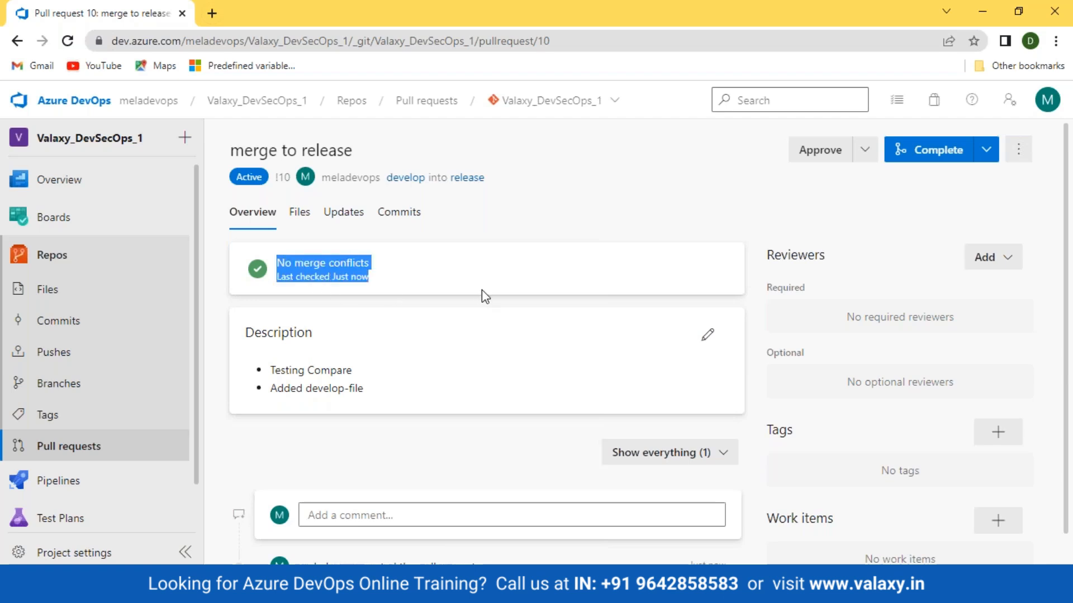
{"action": "left_click", "coordinate": [296, 217]}
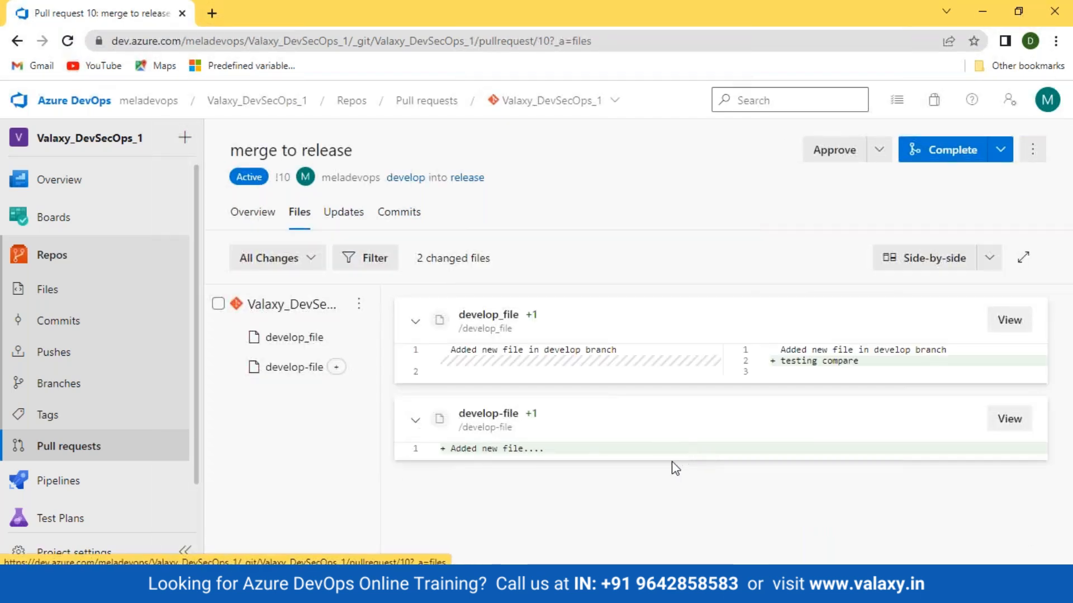
{"action": "left_click", "coordinate": [343, 214]}
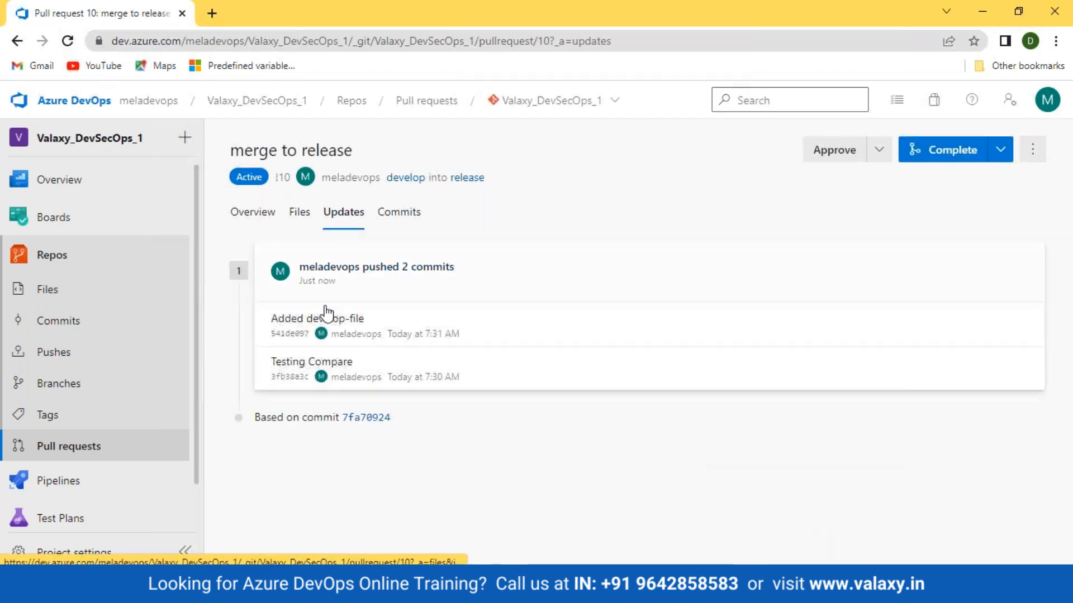
{"action": "left_click", "coordinate": [395, 213]}
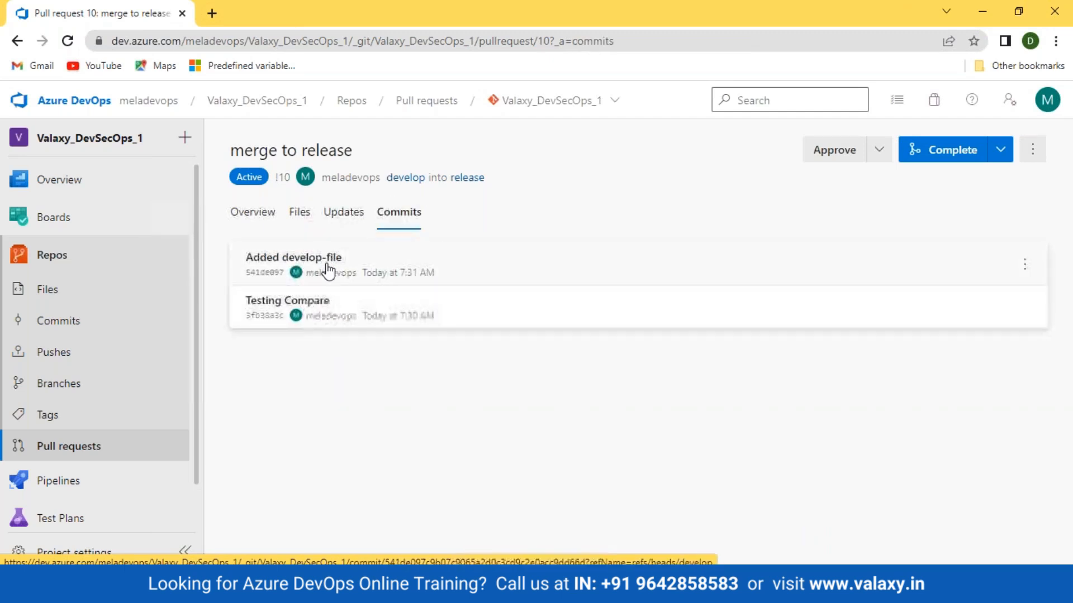
Return to the pull request's overview and read through its description and activity
{"action": "left_click", "coordinate": [254, 212]}
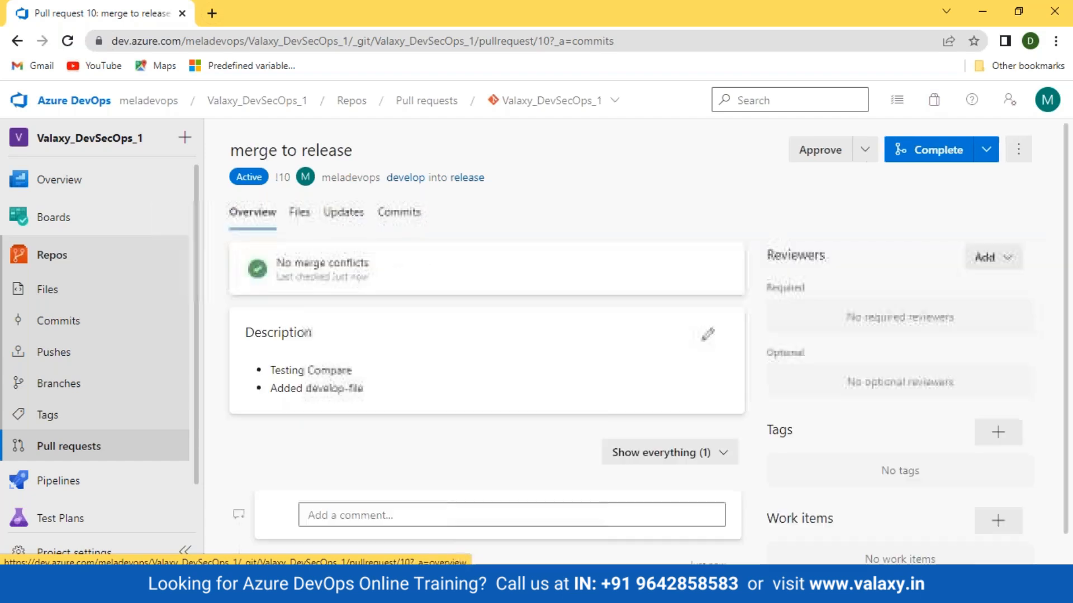
{"action": "scroll", "coordinate": [407, 366], "scroll_direction": "down", "scroll_amount": 1}
{"action": "left_click_drag", "start_coordinate": [261, 301], "coordinate": [307, 397]}
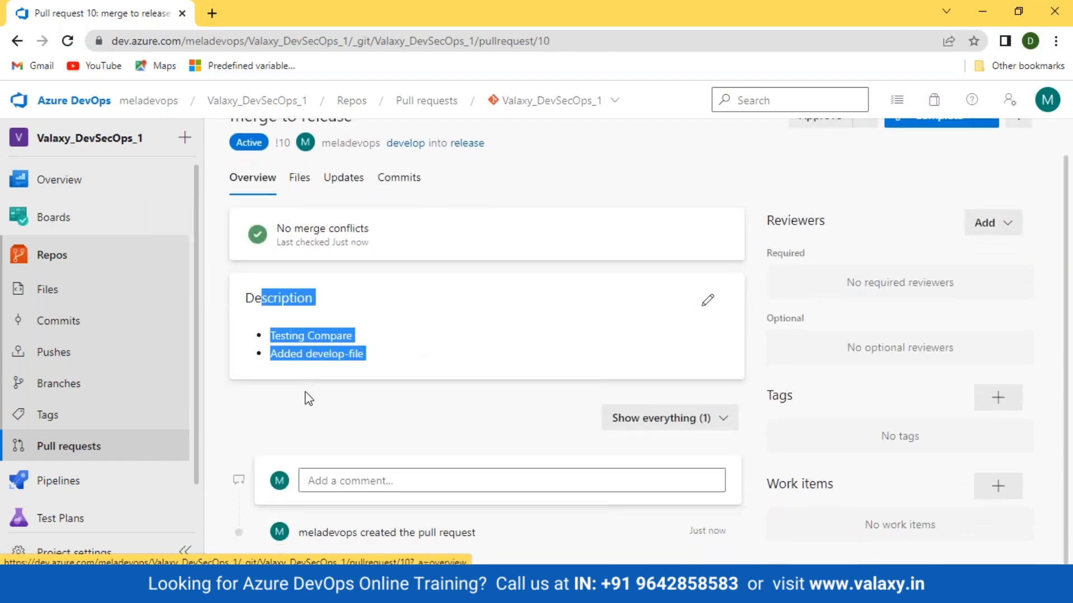
{"action": "scroll", "coordinate": [335, 380], "scroll_direction": "up", "scroll_amount": 1}
{"action": "scroll", "coordinate": [399, 301], "scroll_direction": "down", "scroll_amount": 1}
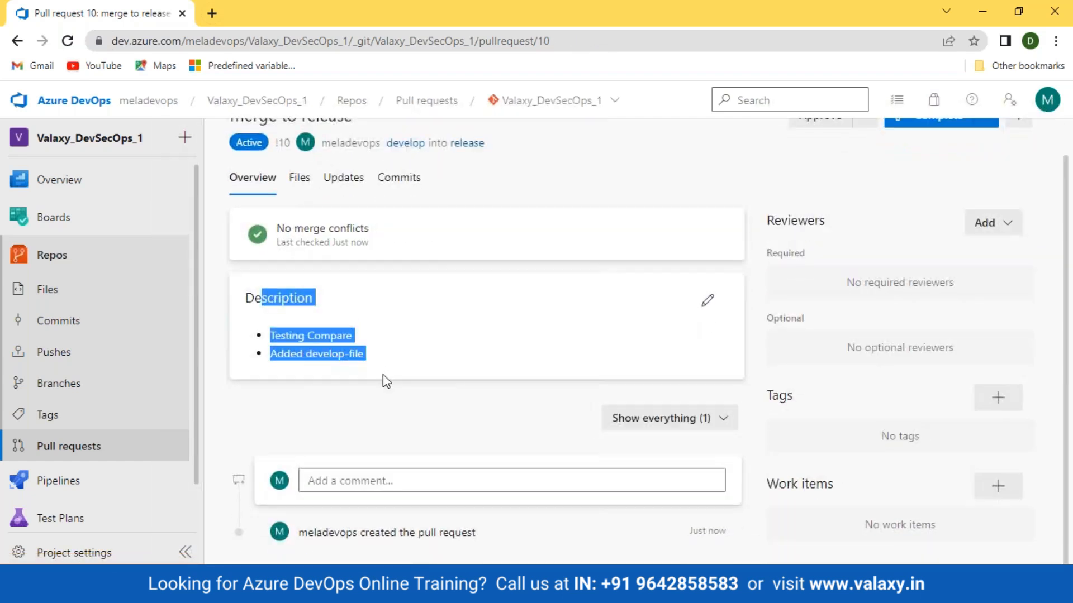
{"action": "scroll", "coordinate": [419, 350], "scroll_direction": "up", "scroll_amount": 1}
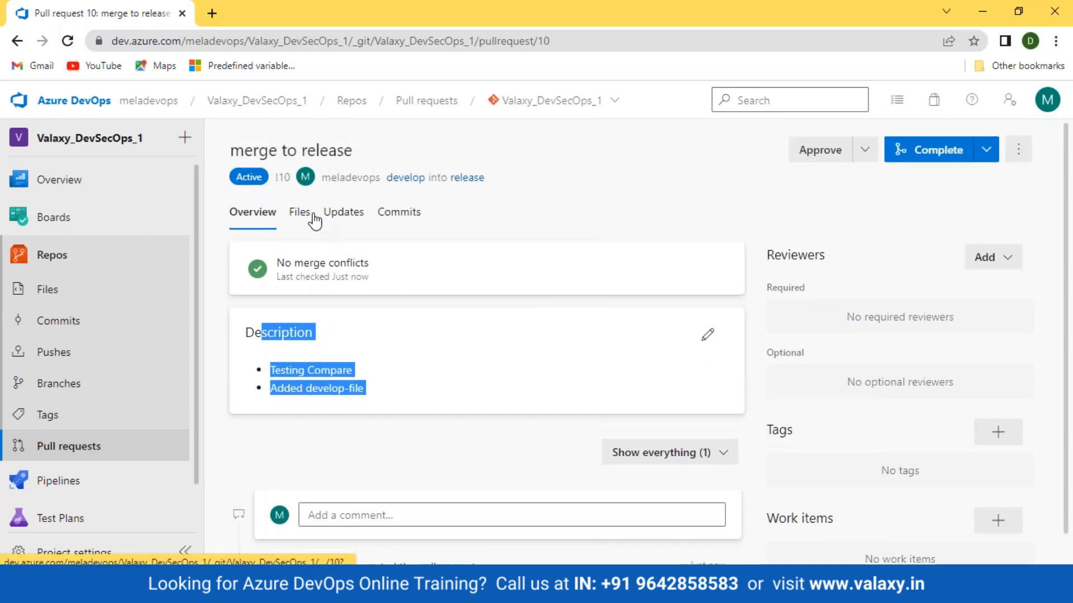
Post the comment "check the syntax" on the added "testing compare" line of develop_file in the pull request
{"action": "left_click", "coordinate": [302, 219]}
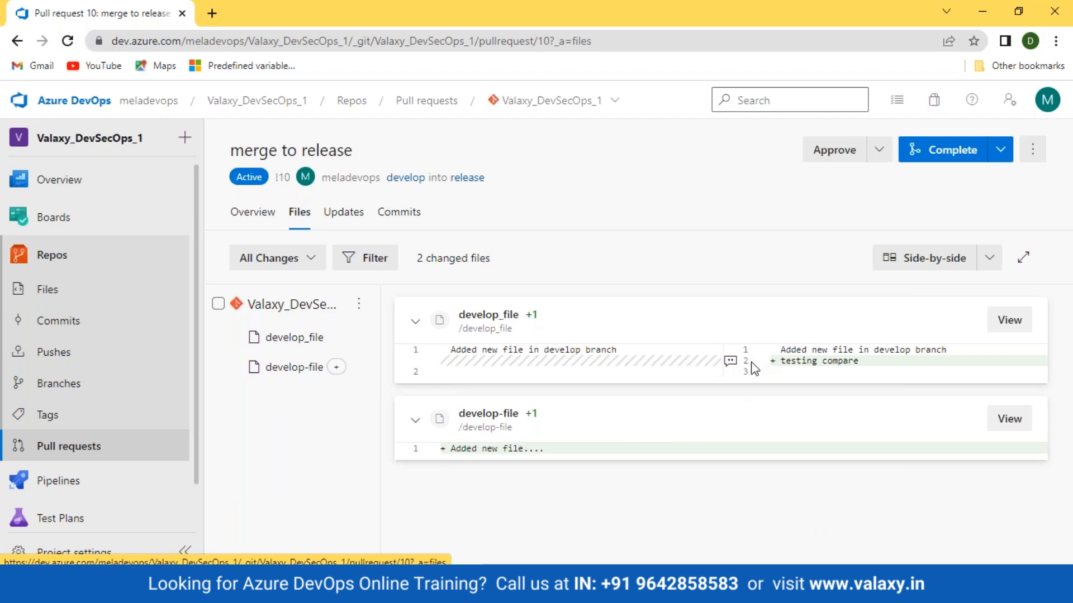
{"action": "left_click", "coordinate": [731, 362]}
{"action": "type", "text": "check th"}
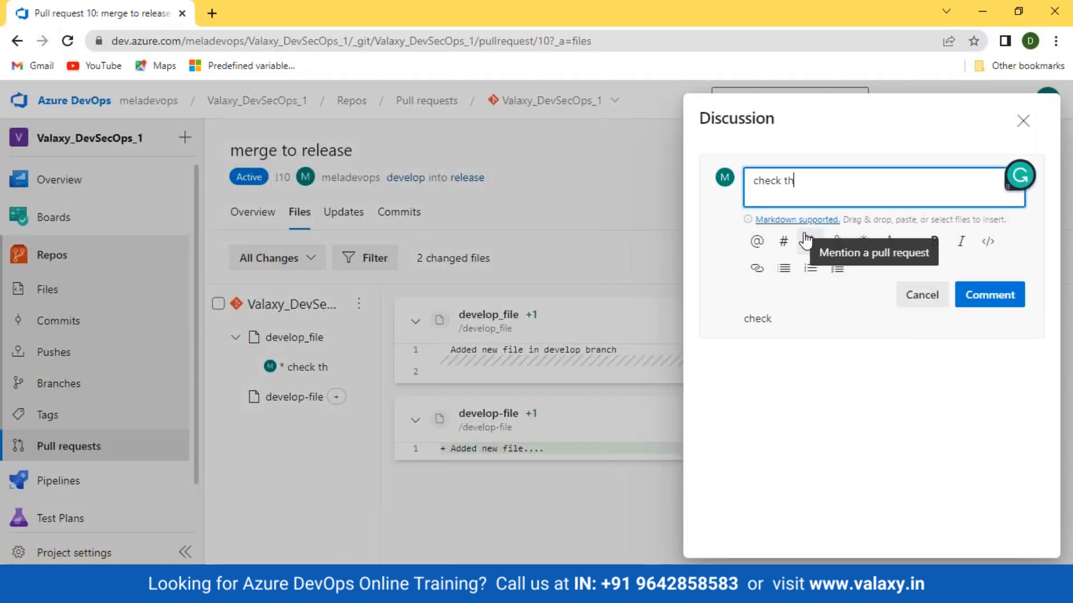
{"action": "type", "text": "e syntax"}
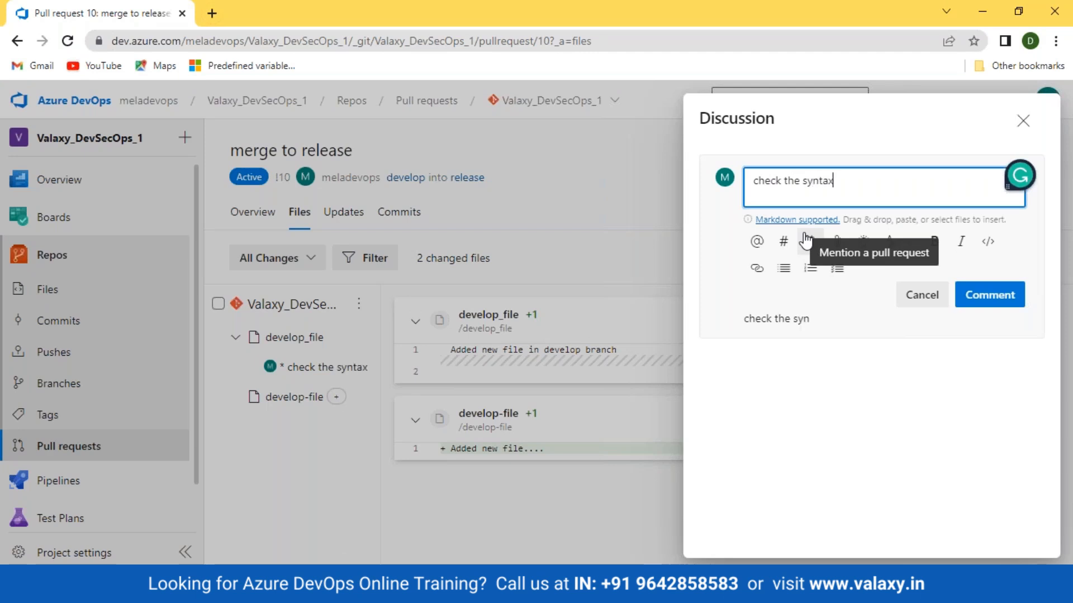
{"action": "left_click", "coordinate": [988, 295]}
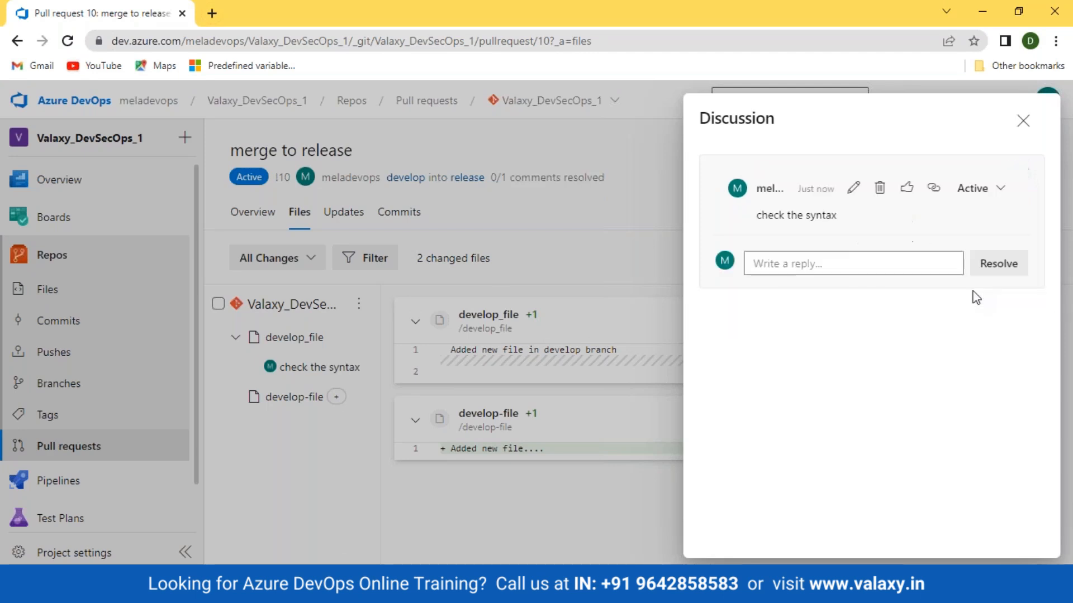
{"action": "left_click", "coordinate": [1023, 121]}
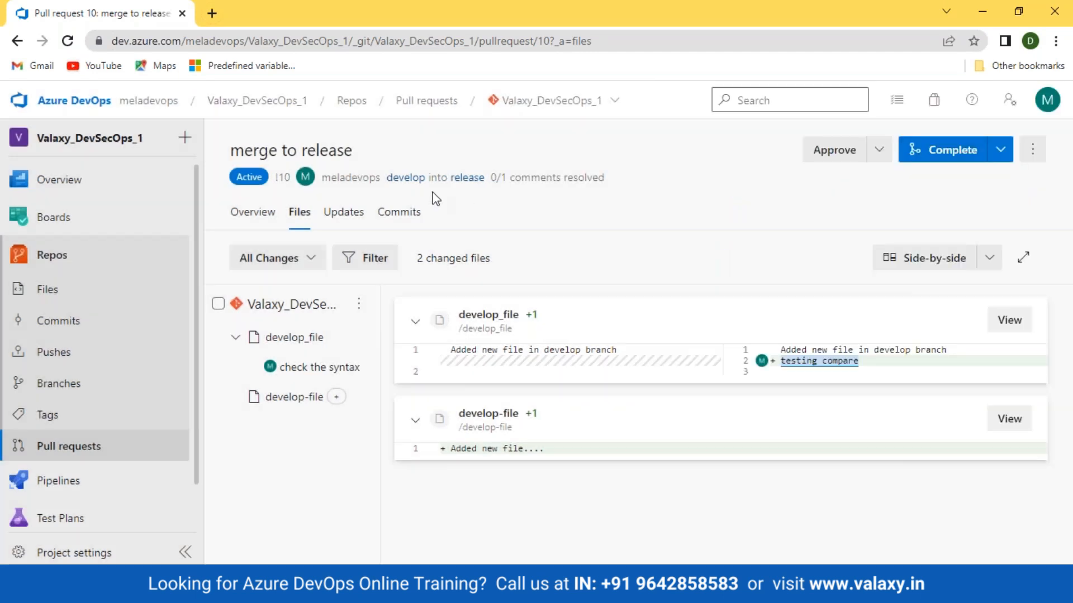
Review the posted develop_file comment in the pull request's overview
{"action": "left_click", "coordinate": [253, 213]}
{"action": "scroll", "coordinate": [435, 454], "scroll_direction": "down", "scroll_amount": 5}
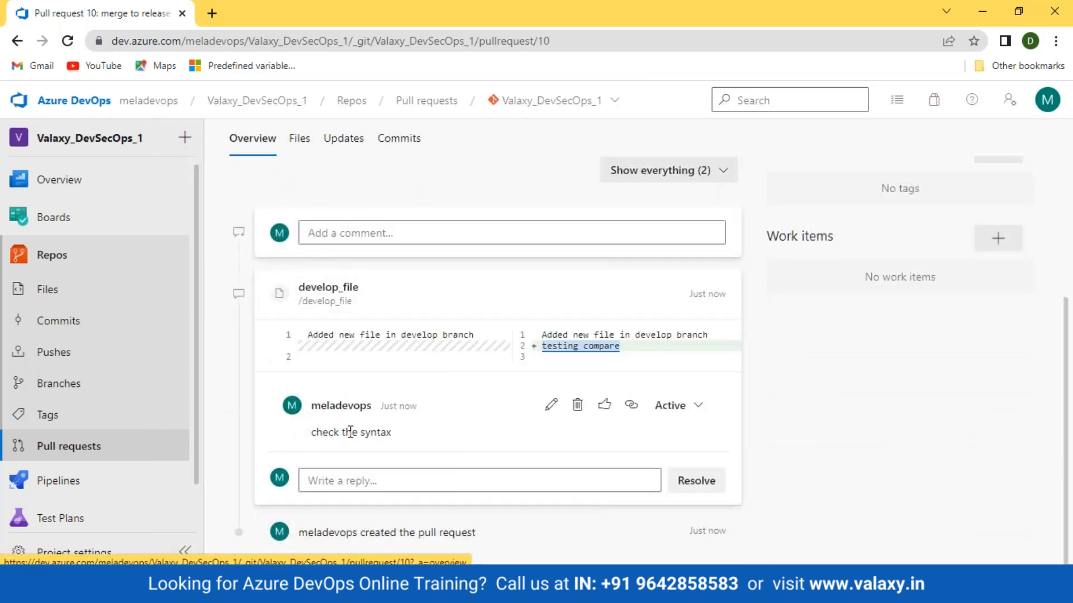
{"action": "mouse_move", "coordinate": [282, 435]}
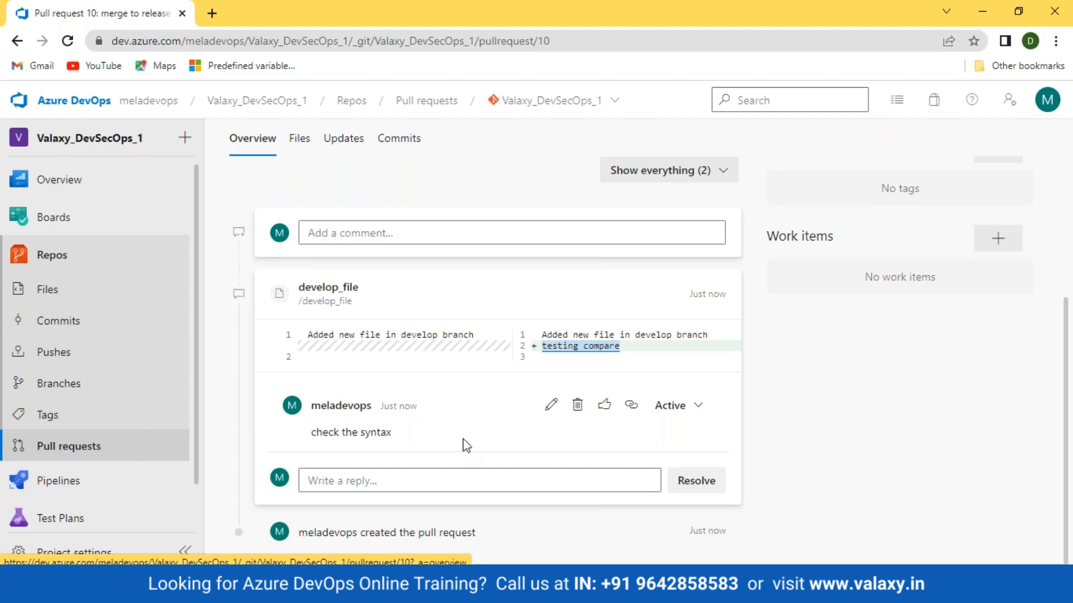
{"action": "scroll", "coordinate": [465, 446], "scroll_direction": "up", "scroll_amount": 2}
{"action": "scroll", "coordinate": [465, 446], "scroll_direction": "down", "scroll_amount": 2}
{"action": "scroll", "coordinate": [466, 445], "scroll_direction": "up", "scroll_amount": 4}
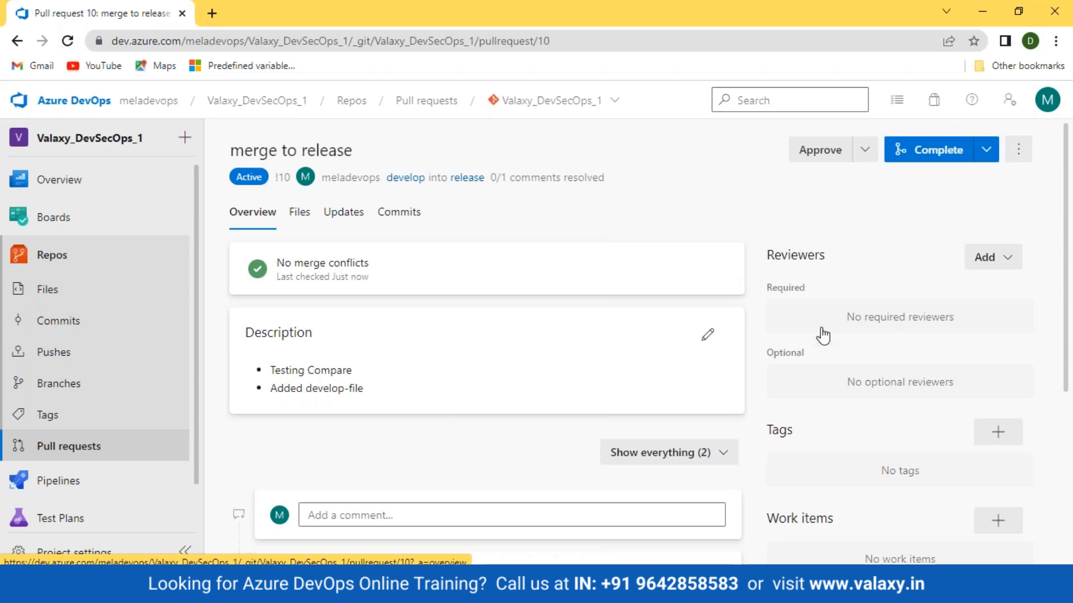
Look over the pull request's reviewers, tags and work items, and recheck its changed files
{"action": "scroll", "coordinate": [821, 333], "scroll_direction": "down", "scroll_amount": 1}
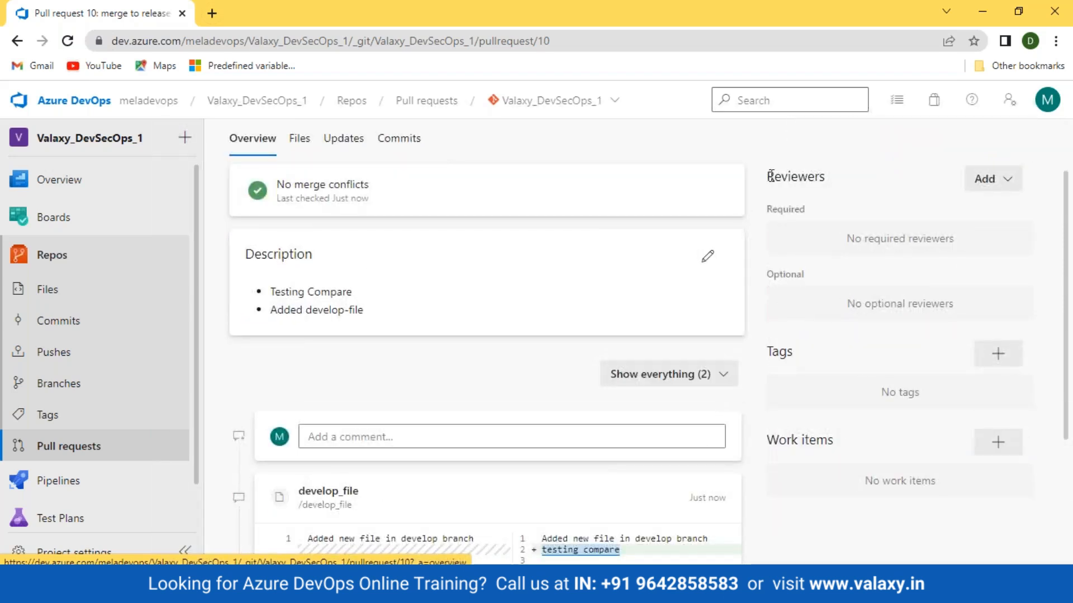
{"action": "left_click_drag", "start_coordinate": [760, 180], "coordinate": [829, 182]}
{"action": "left_click_drag", "start_coordinate": [763, 351], "coordinate": [807, 364]}
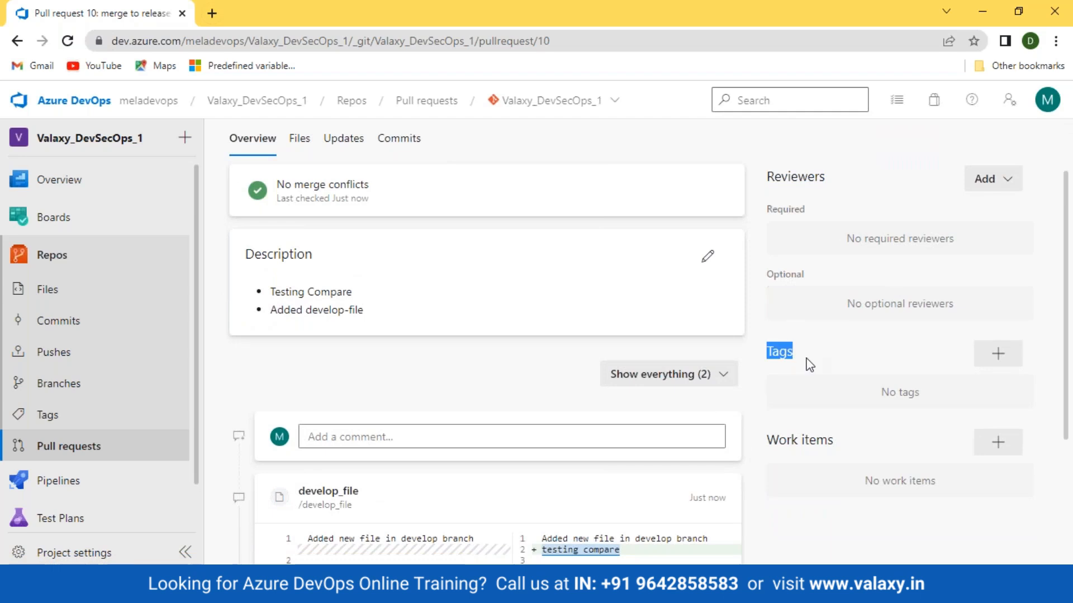
{"action": "left_click_drag", "start_coordinate": [764, 441], "coordinate": [846, 449]}
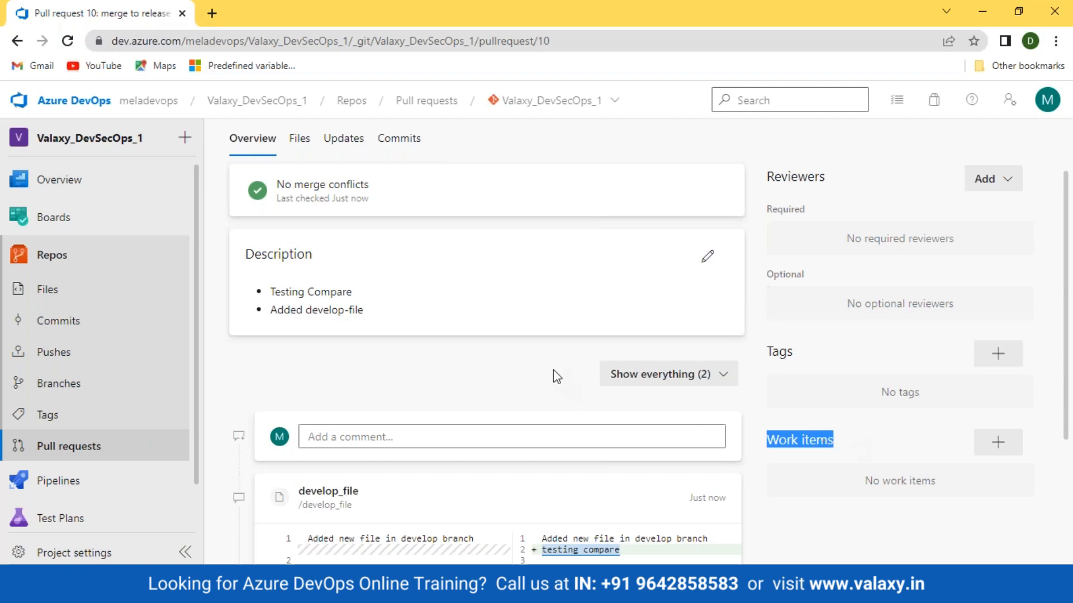
{"action": "scroll", "coordinate": [555, 374], "scroll_direction": "up", "scroll_amount": 2}
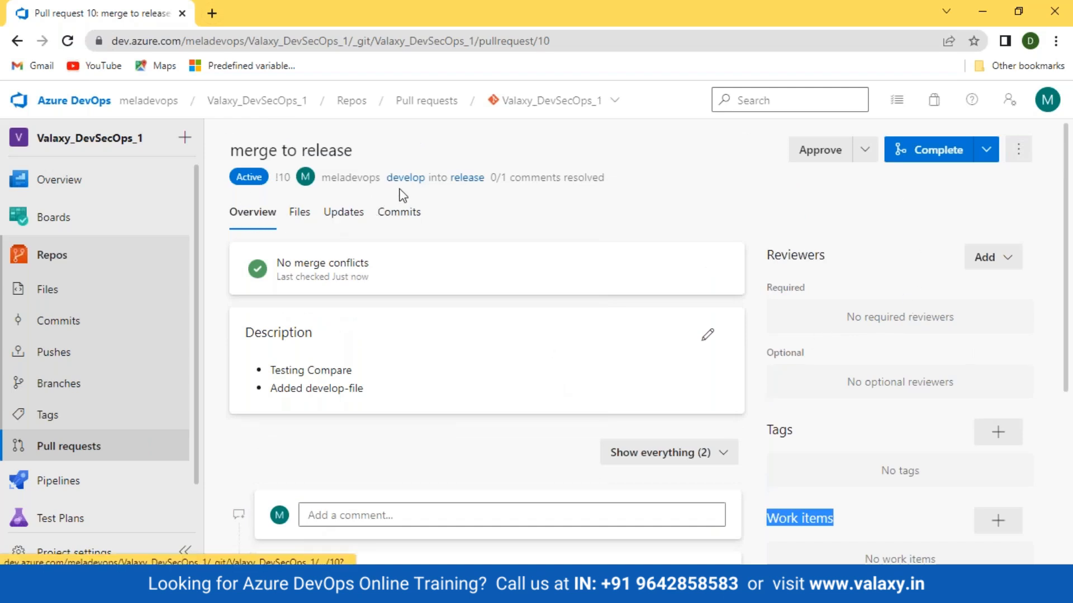
{"action": "left_click", "coordinate": [304, 212]}
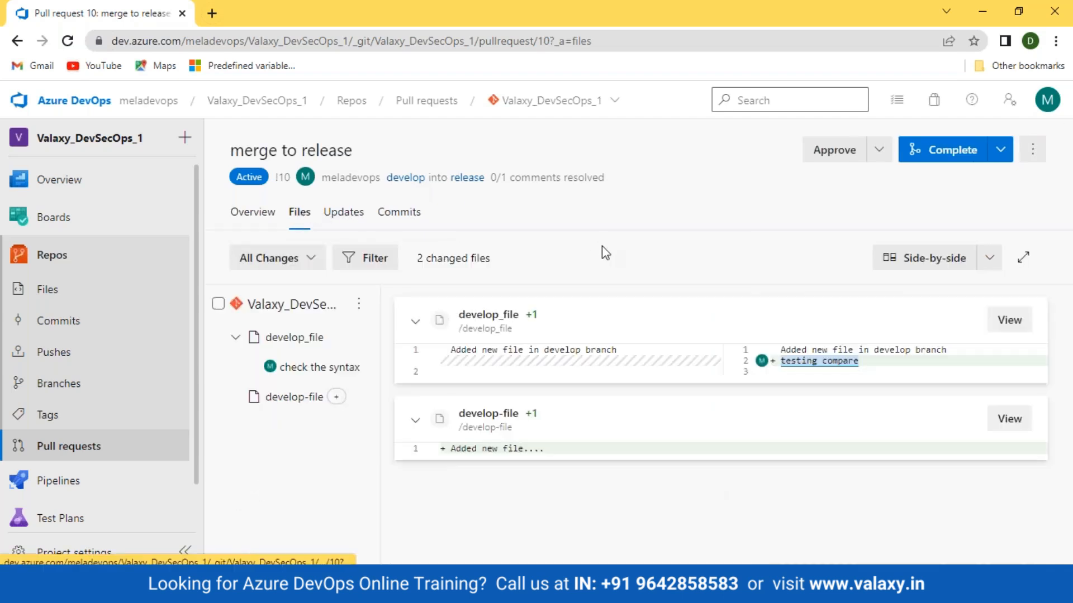
Start completing the pull request from its overview and set the merge type to Merge (no fast forward)
{"action": "left_click", "coordinate": [252, 211]}
{"action": "left_click", "coordinate": [960, 150]}
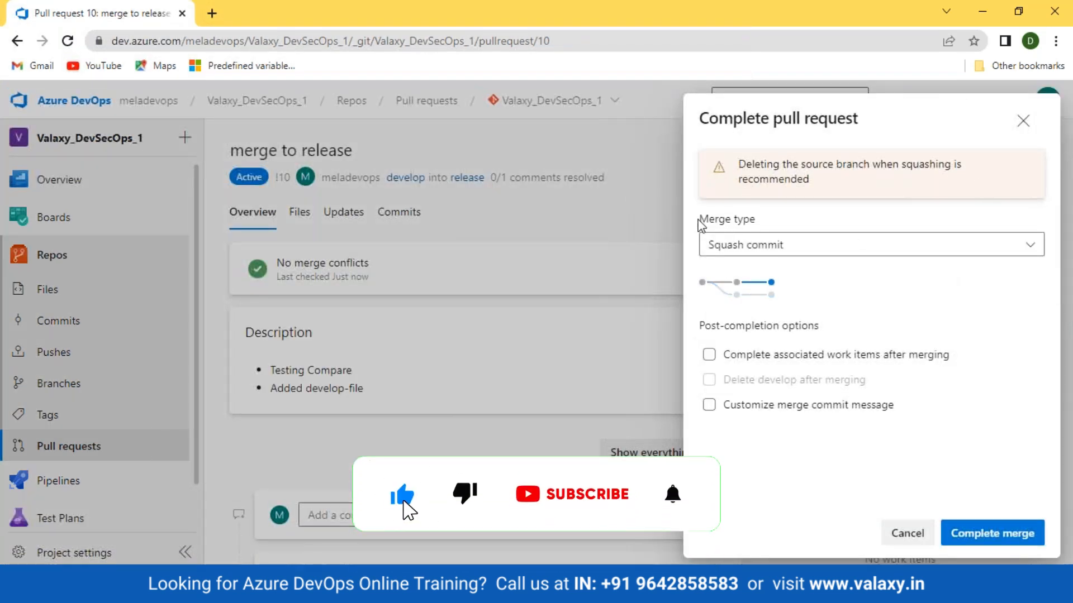
{"action": "left_click_drag", "start_coordinate": [699, 220], "coordinate": [790, 239]}
{"action": "left_click", "coordinate": [1009, 254]}
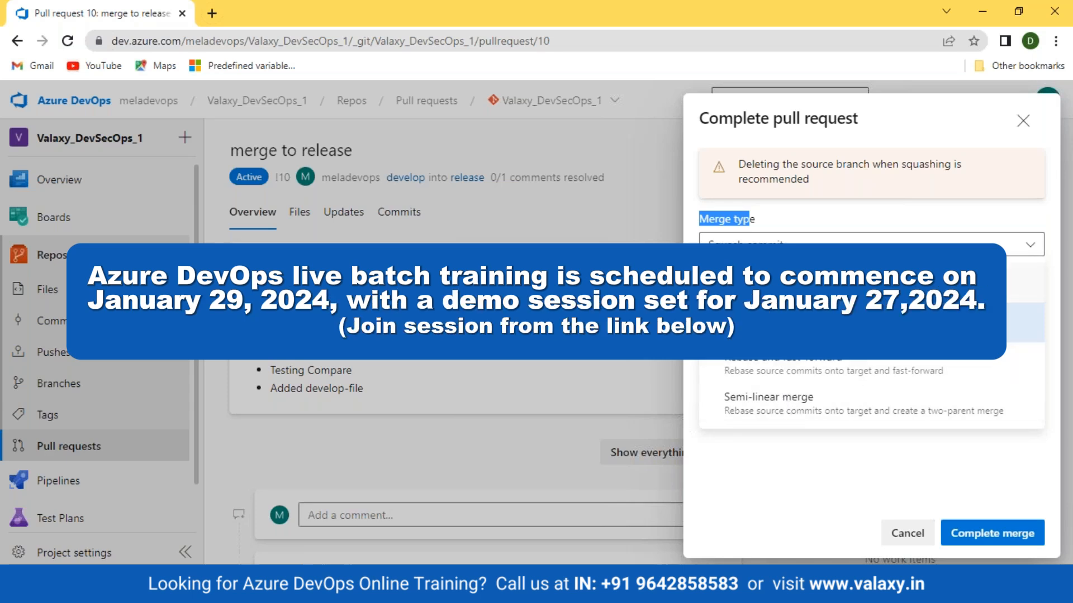
{"action": "left_click", "coordinate": [822, 282]}
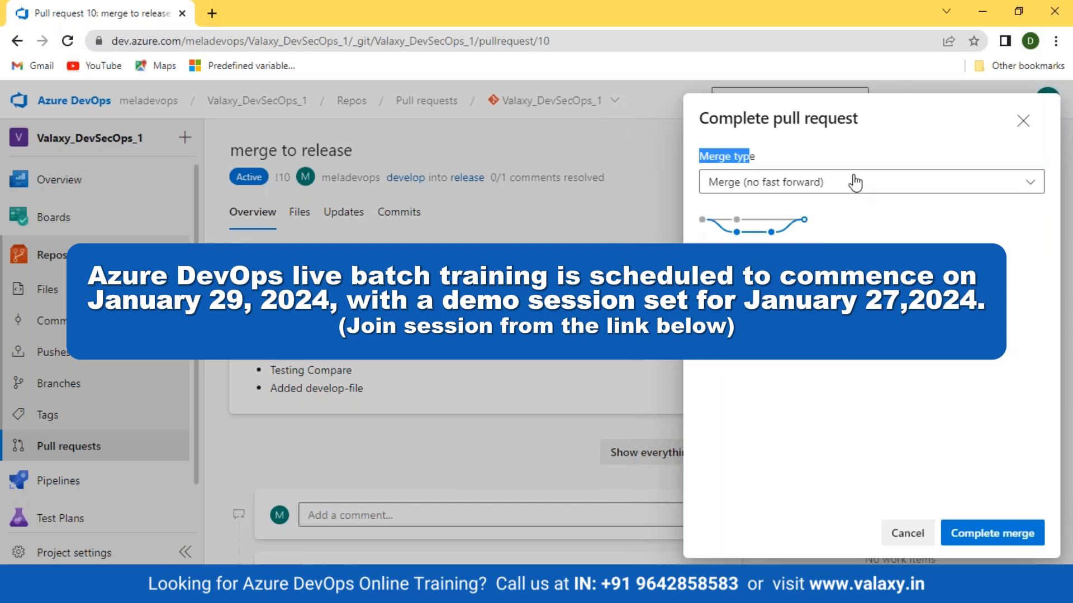
Switch to the Teaching_Materials folder in File Explorer and open the GIT_Course OpenDocument presentation in PowerPoint
{"action": "mouse_move", "coordinate": [178, 587]}
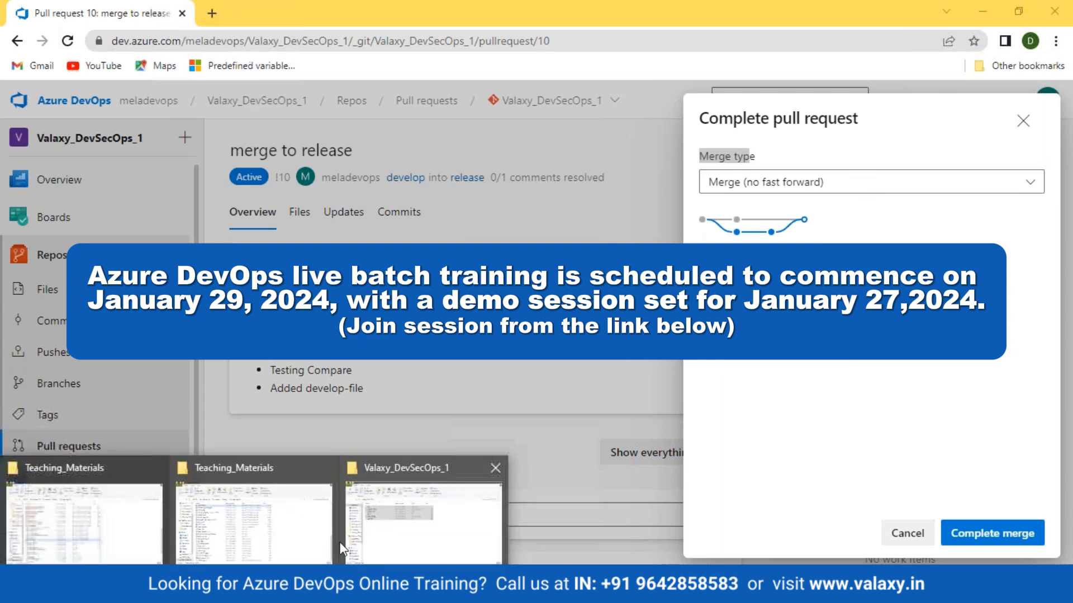
{"action": "mouse_move", "coordinate": [142, 542]}
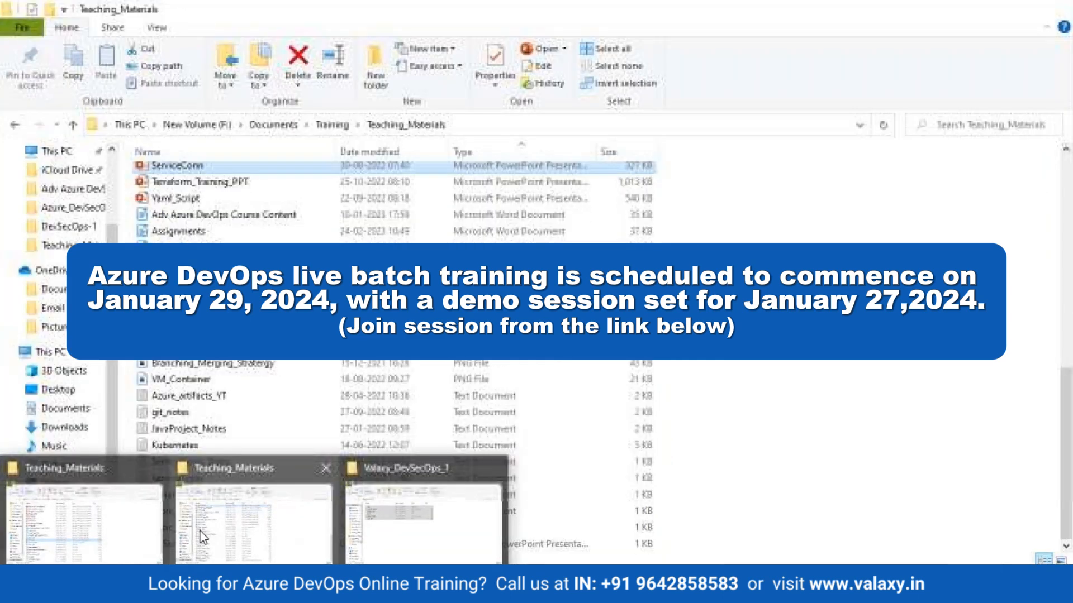
{"action": "left_click", "coordinate": [212, 534]}
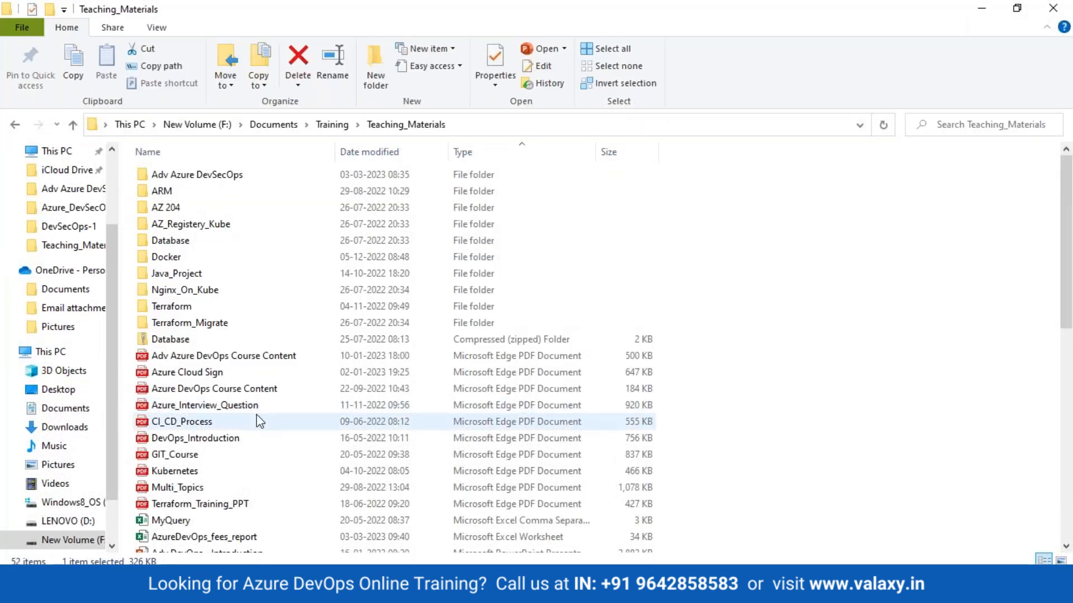
{"action": "scroll", "coordinate": [252, 425], "scroll_direction": "down", "scroll_amount": 5}
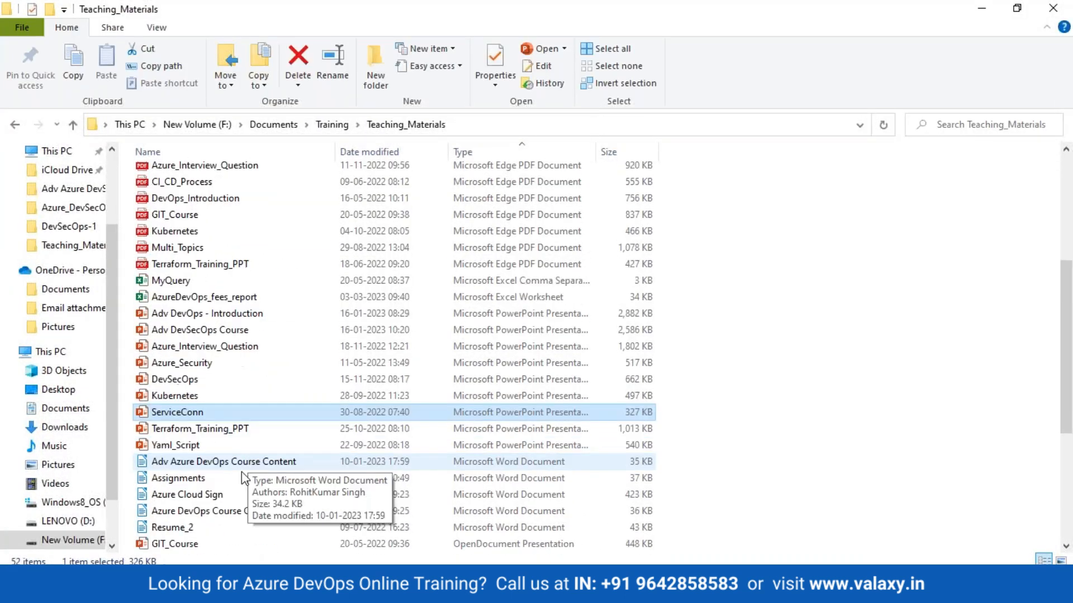
{"action": "left_click", "coordinate": [195, 545]}
{"action": "double_click", "coordinate": [194, 544]}
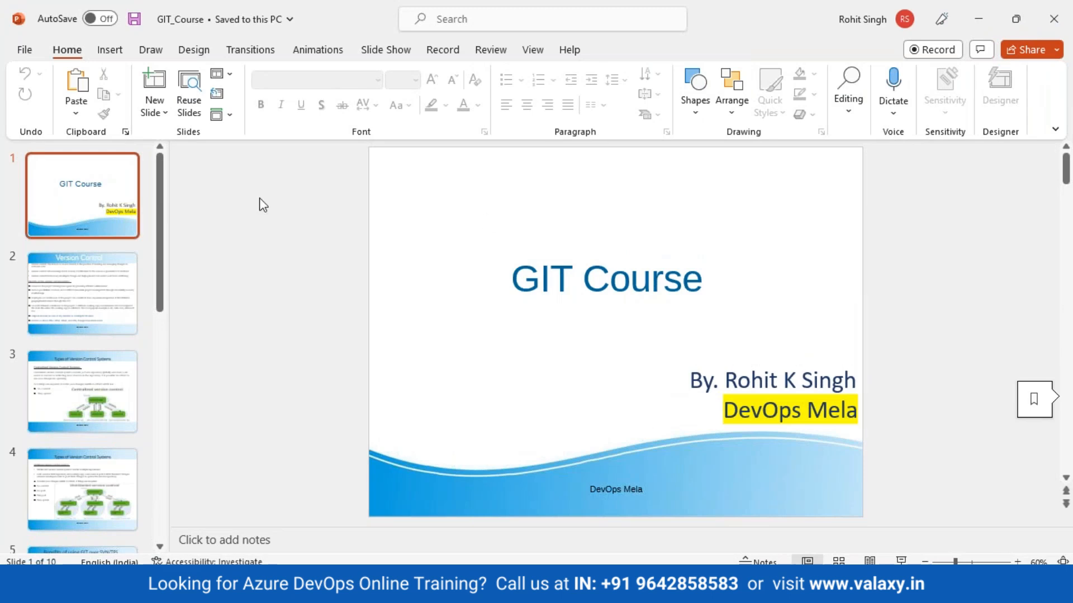
Present slide 9, Merge Types, as a full-screen slide show and bring up its pointer options
{"action": "left_click_drag", "start_coordinate": [159, 202], "coordinate": [129, 444]}
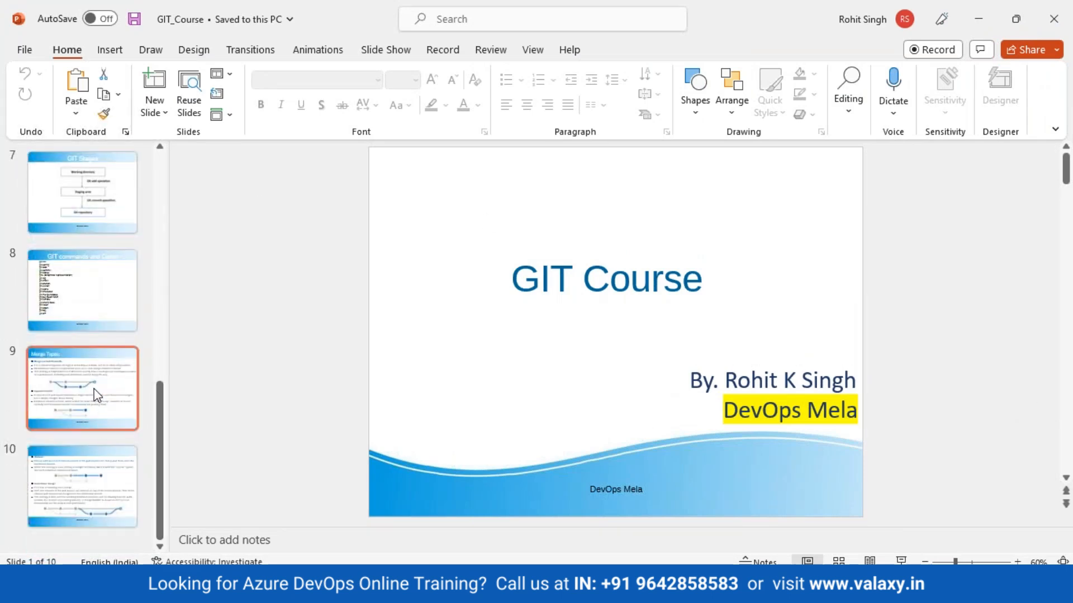
{"action": "left_click", "coordinate": [95, 390]}
{"action": "left_click", "coordinate": [901, 561]}
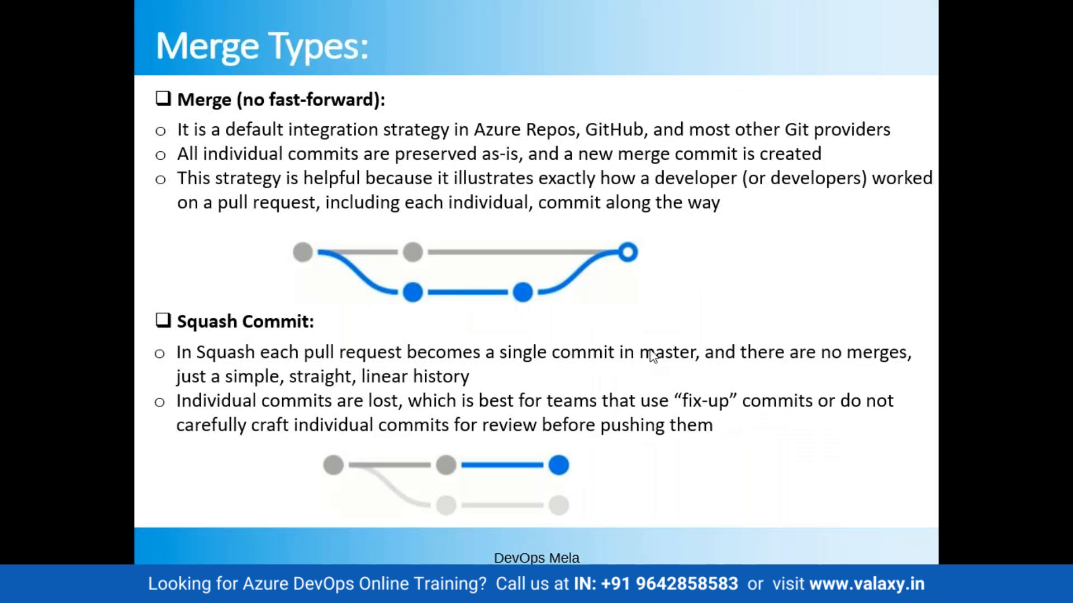
{"action": "right_click", "coordinate": [593, 326]}
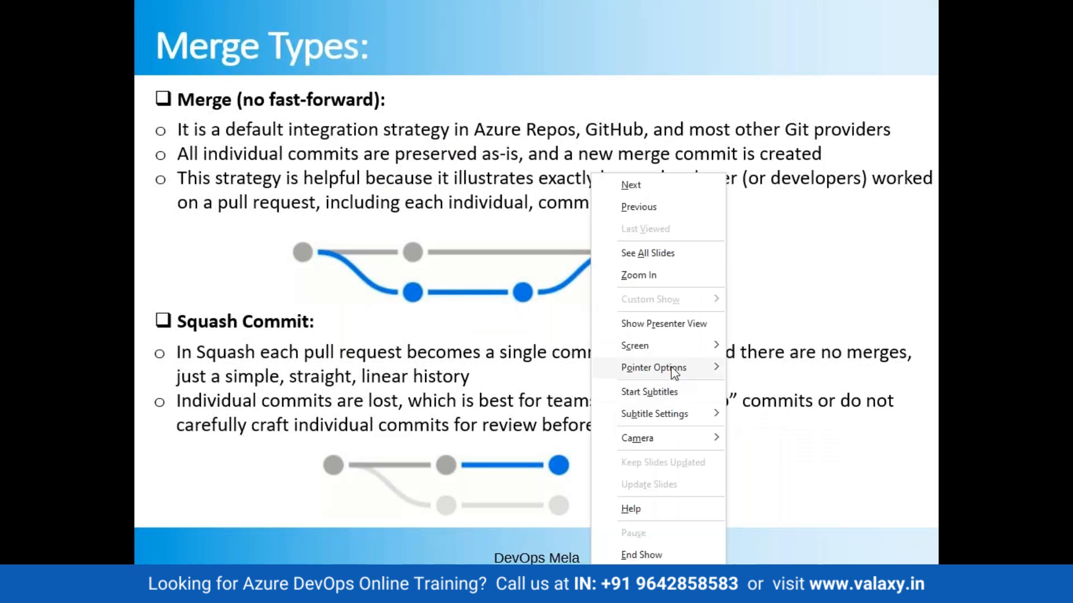
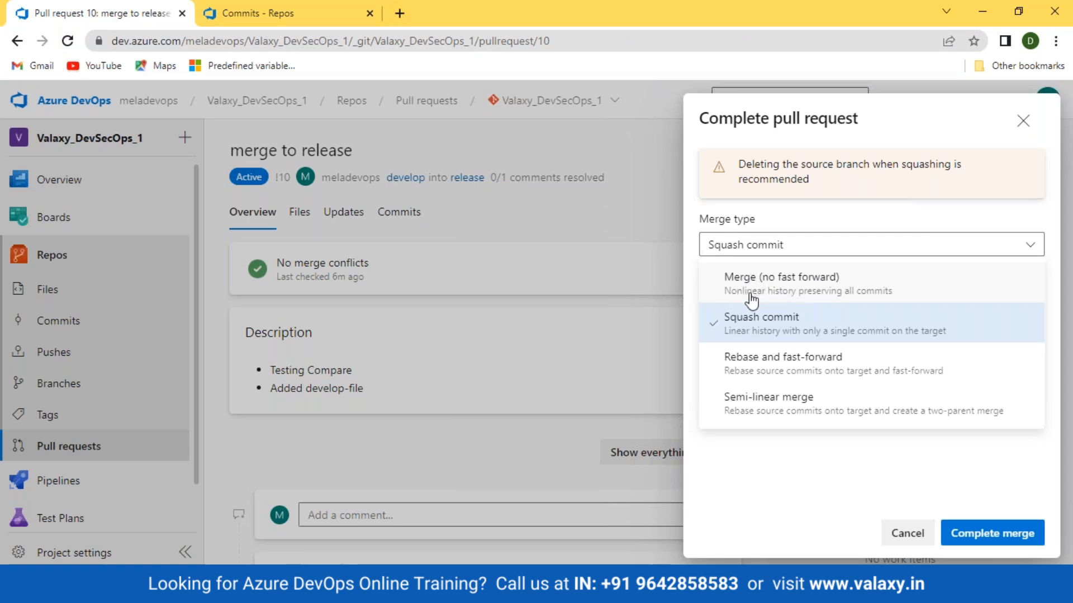
Set the merge type to Merge (no fast forward) and complete the merge of the develop-to-release pull request
{"action": "left_click", "coordinate": [749, 294]}
{"action": "left_click", "coordinate": [782, 191]}
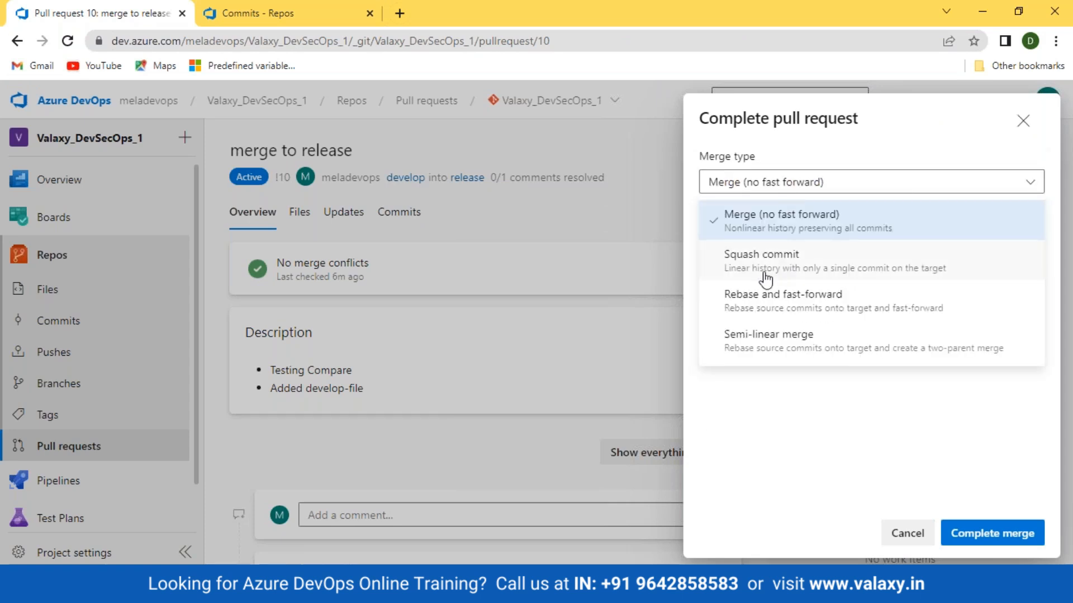
{"action": "left_click", "coordinate": [806, 235]}
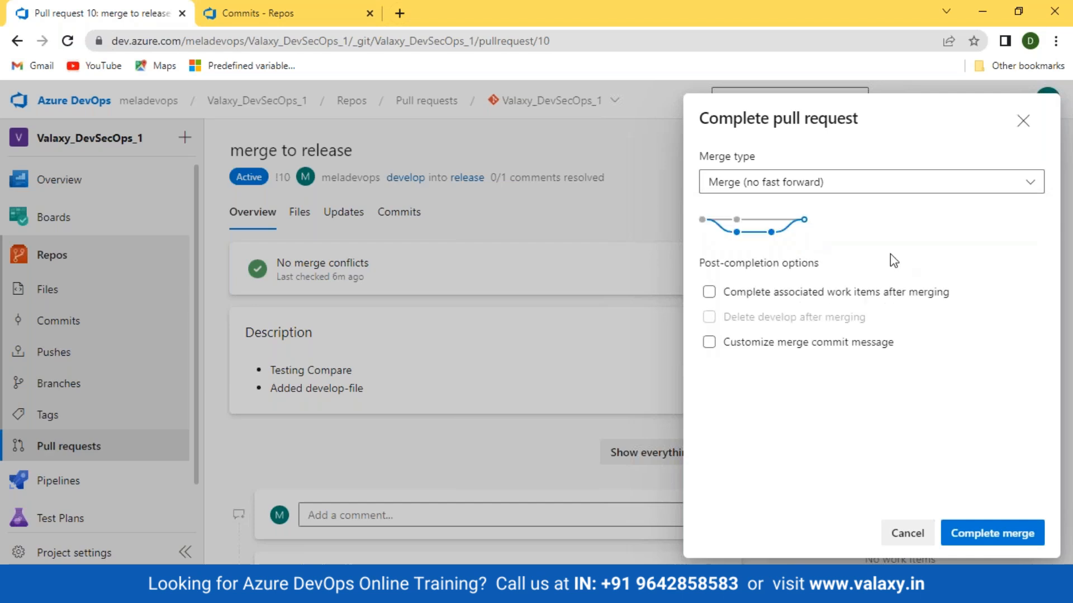
{"action": "left_click", "coordinate": [1024, 532]}
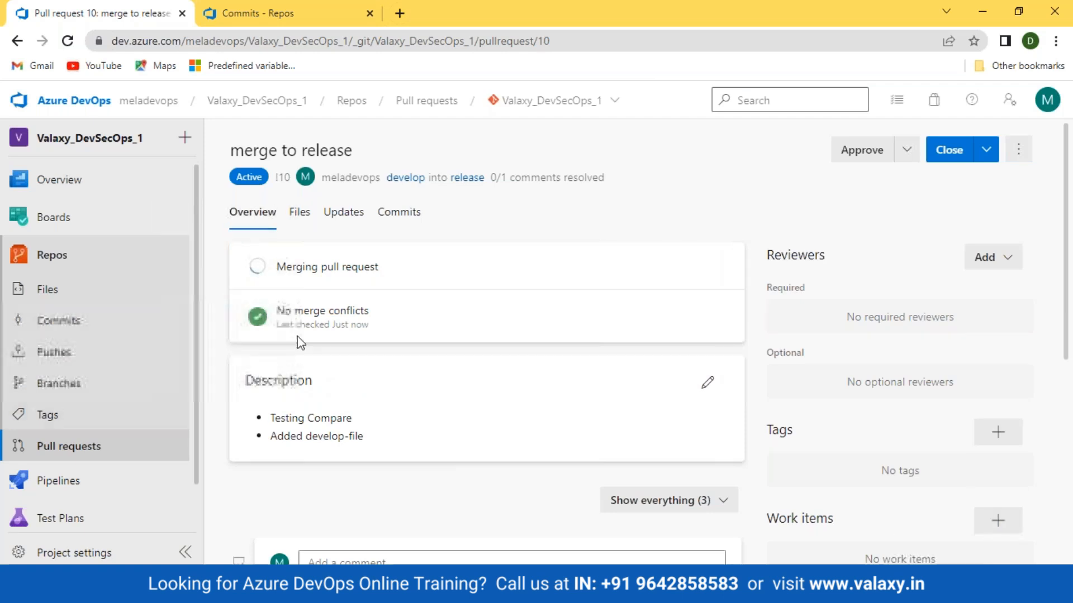
Open the release branch's commit history and inspect the changed files in the "Merged PR 10: merge to release" commit
{"action": "left_click", "coordinate": [62, 323]}
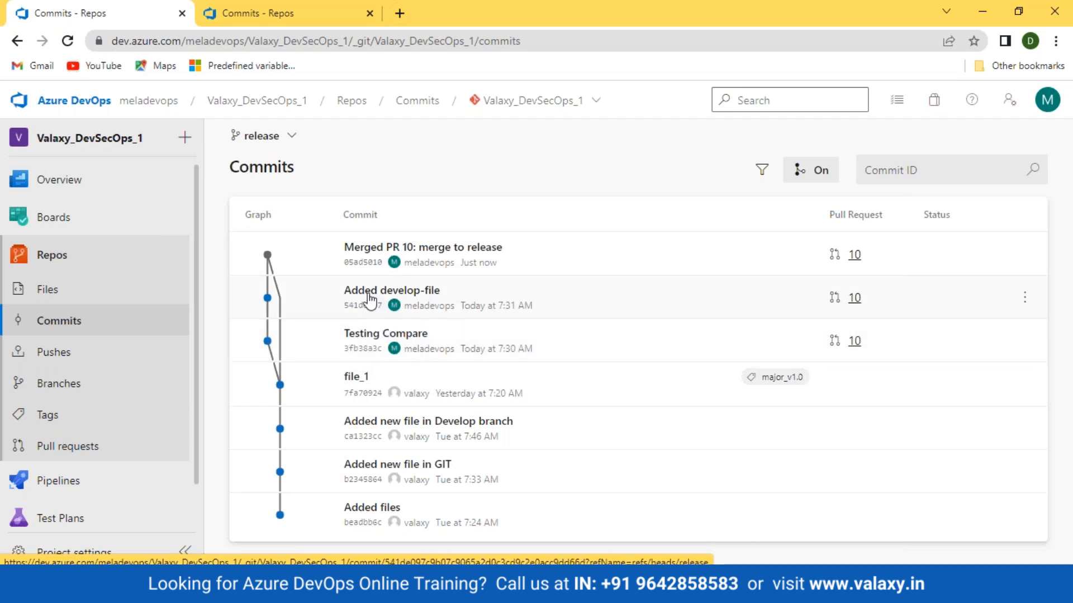
{"action": "mouse_move", "coordinate": [400, 255]}
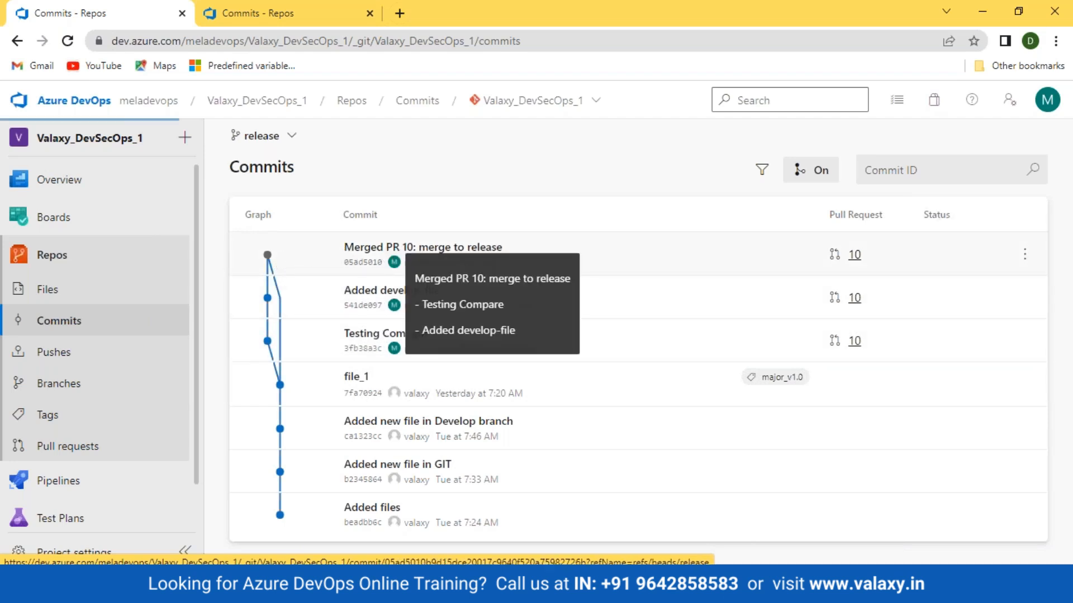
{"action": "left_click", "coordinate": [400, 253]}
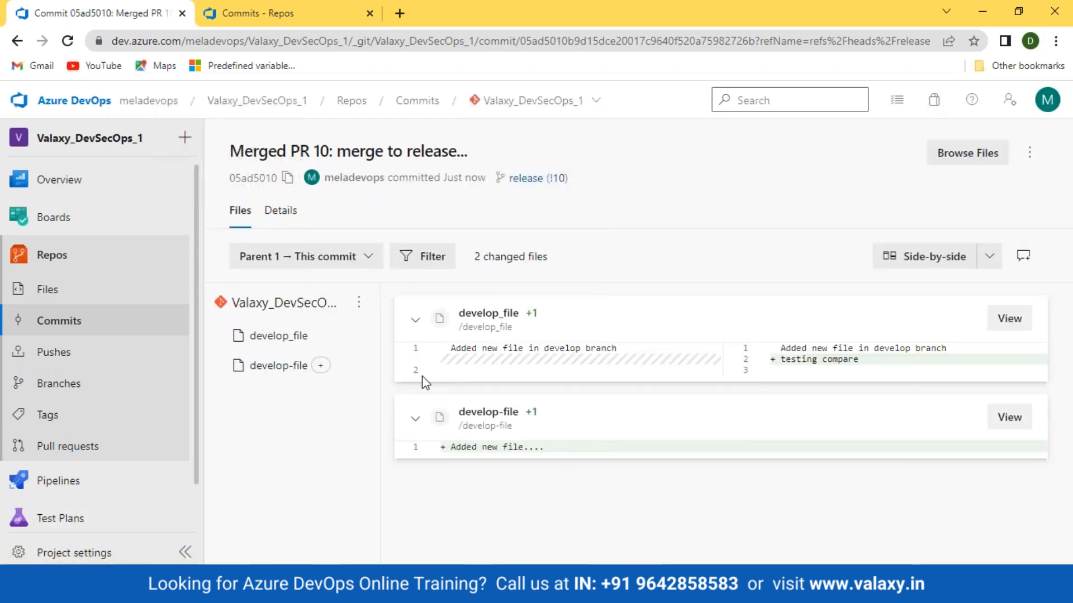
Return to the release commit list, hide the commit graph and show it again
{"action": "left_click", "coordinate": [66, 320]}
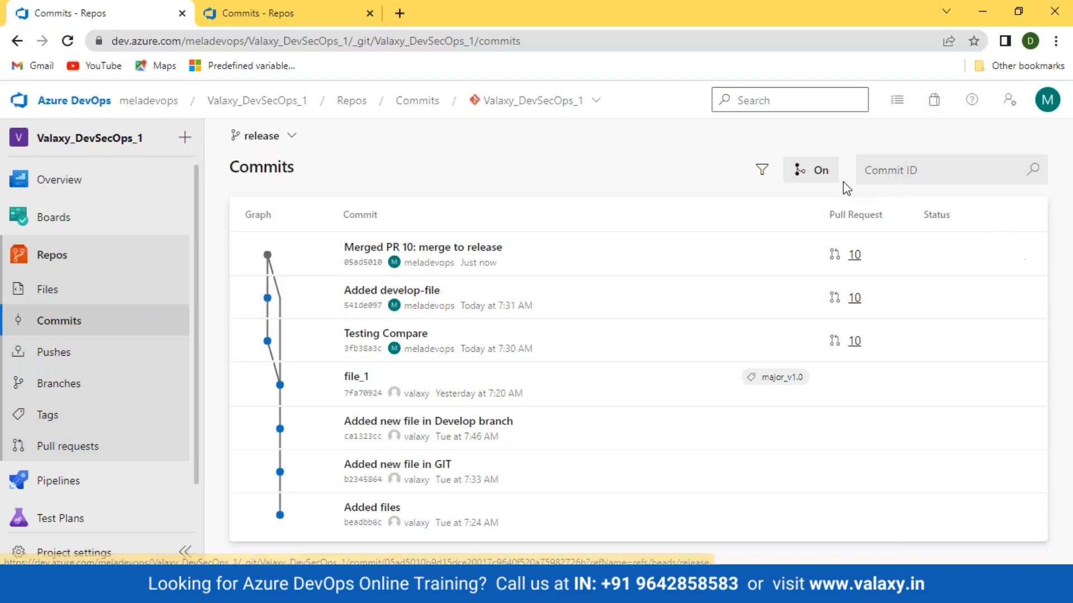
{"action": "left_click", "coordinate": [820, 172]}
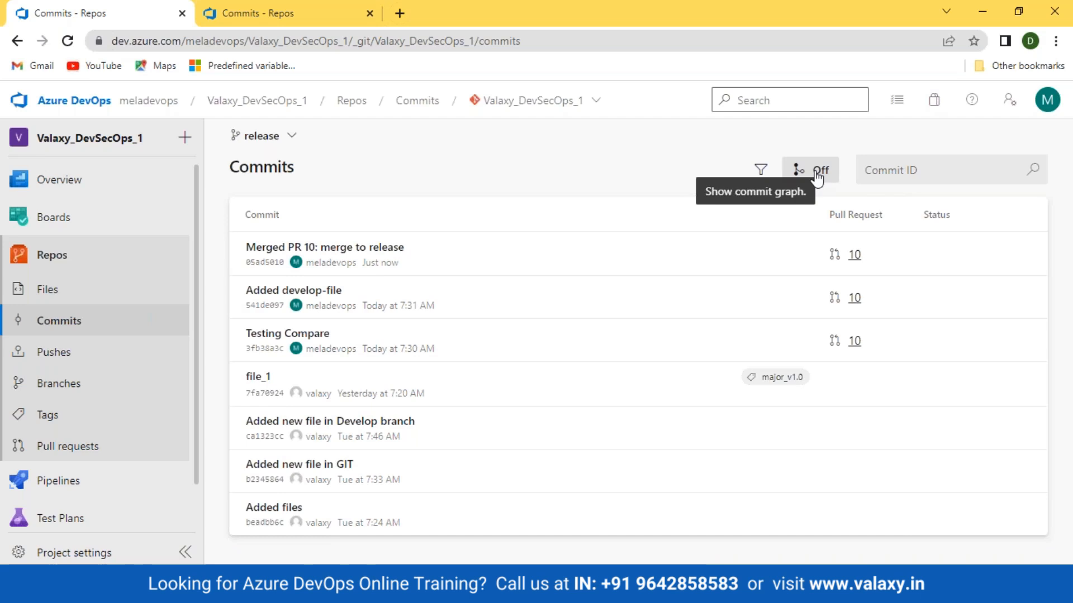
{"action": "left_click", "coordinate": [818, 173]}
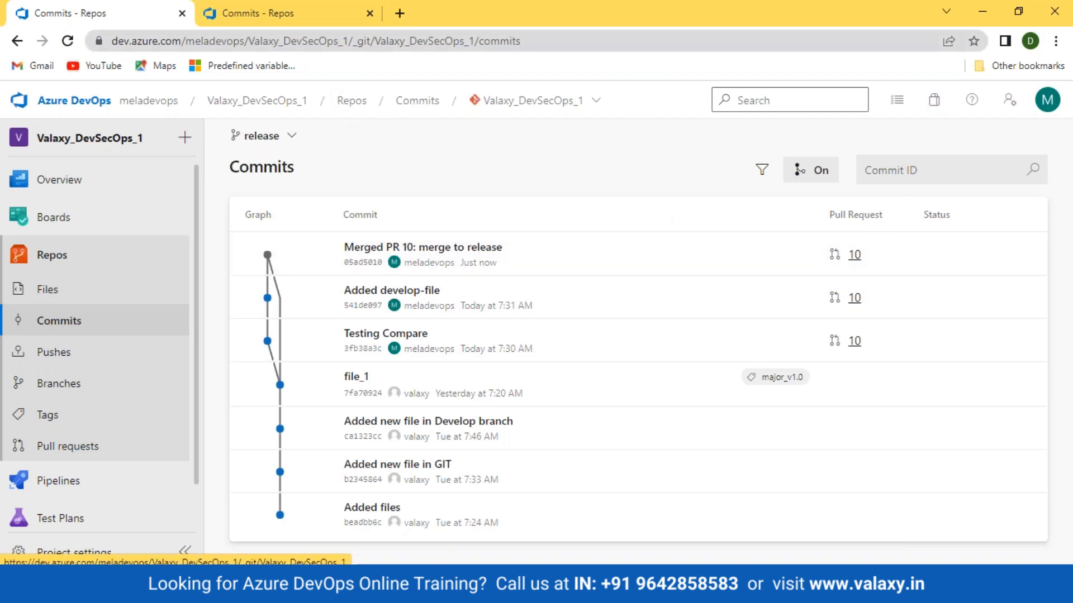
Check the completed pull requests in the other browser tab, and return to the release commit list
{"action": "left_click", "coordinate": [22, 445]}
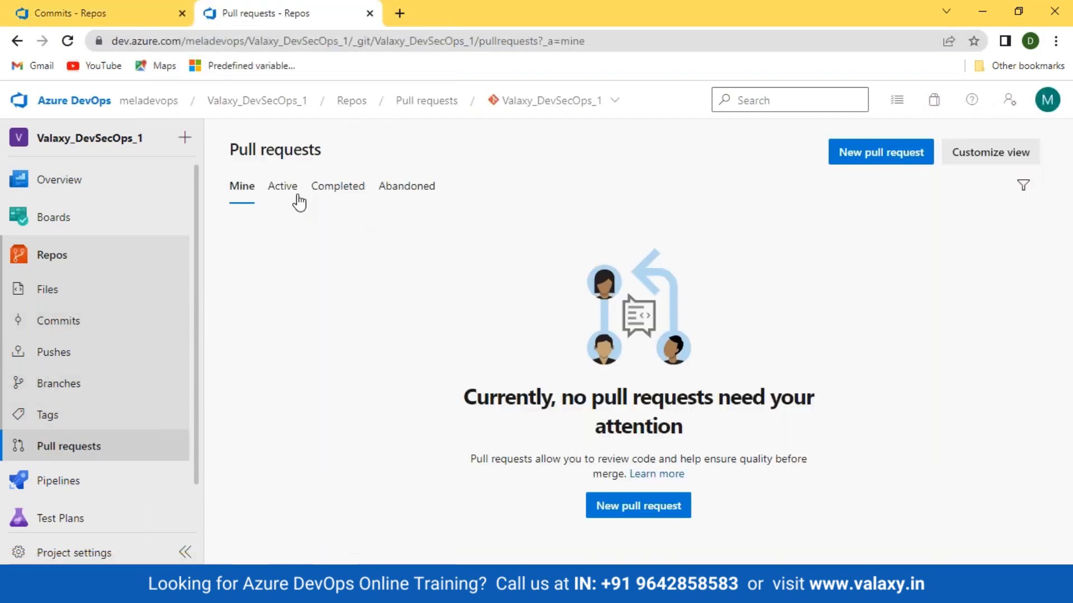
{"action": "left_click", "coordinate": [358, 193]}
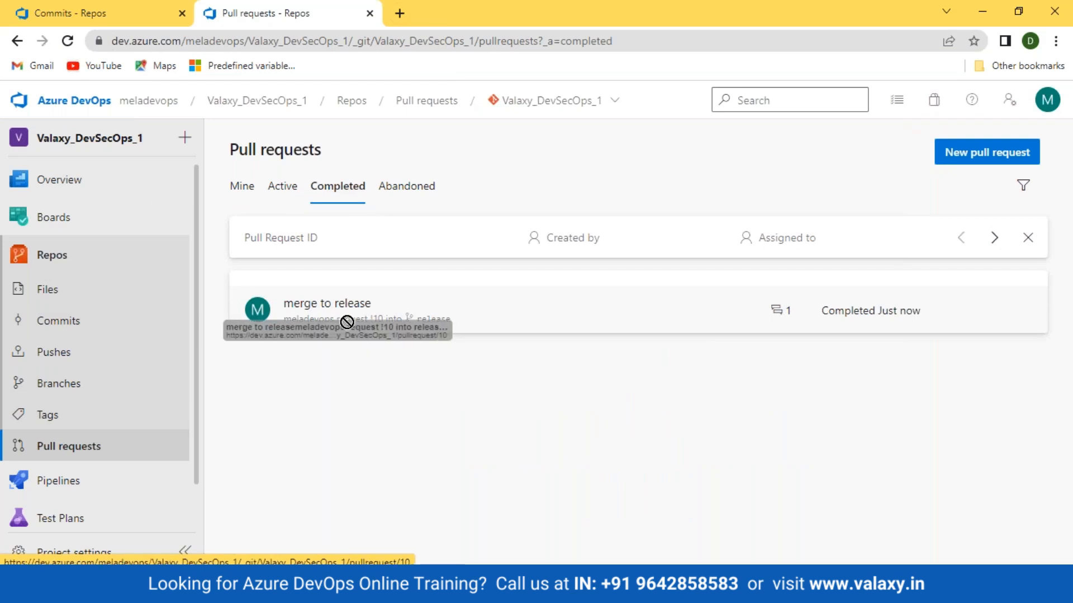
{"action": "left_click", "coordinate": [106, 14]}
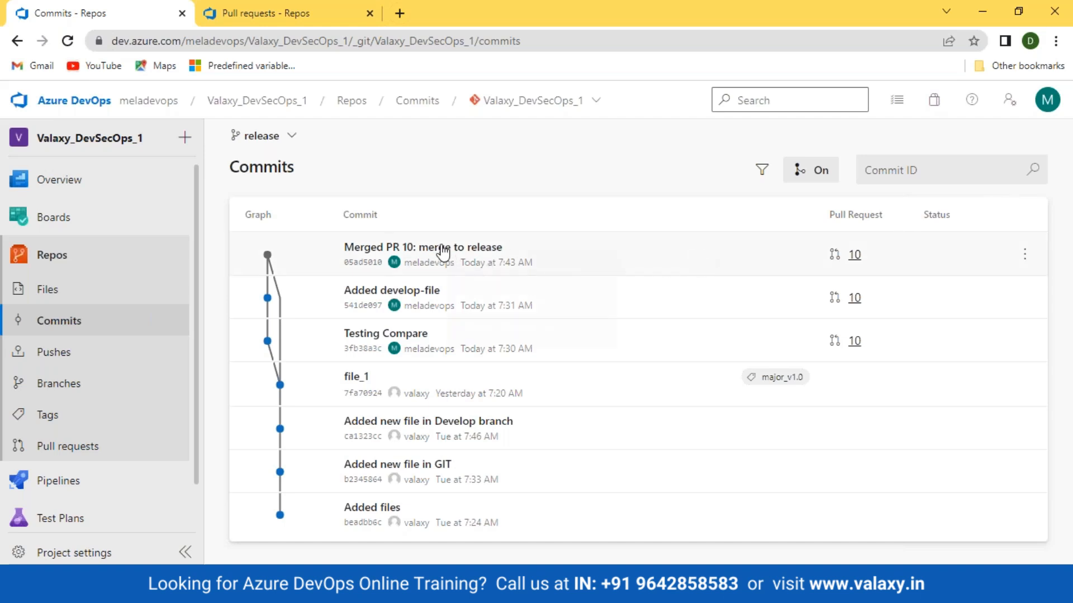
Open the "Merged PR 10: merge to release" commit and compare the changes in develop-file and develop_file side by side
{"action": "left_click", "coordinate": [443, 249]}
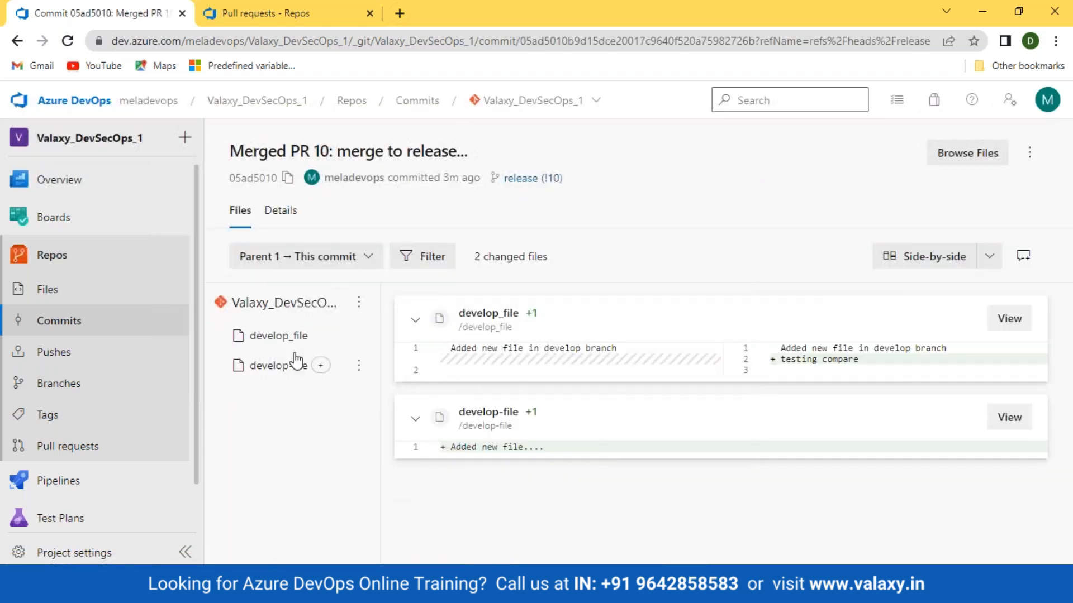
{"action": "left_click", "coordinate": [268, 336]}
{"action": "left_click", "coordinate": [262, 376]}
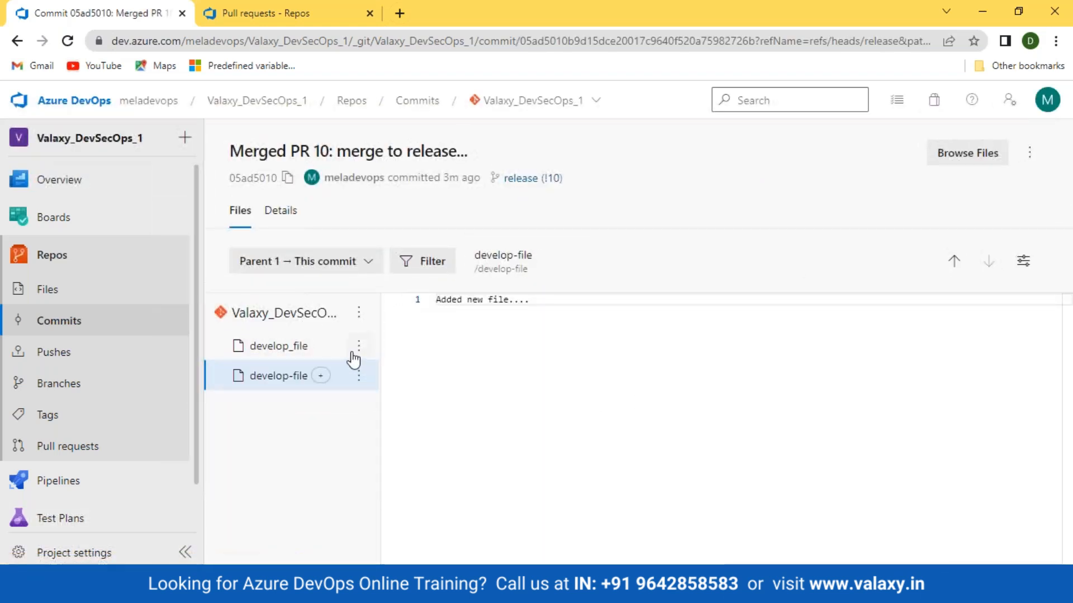
{"action": "left_click", "coordinate": [278, 346]}
{"action": "left_click_drag", "start_coordinate": [628, 302], "coordinate": [433, 302]}
{"action": "left_click_drag", "start_coordinate": [866, 324], "coordinate": [753, 298]}
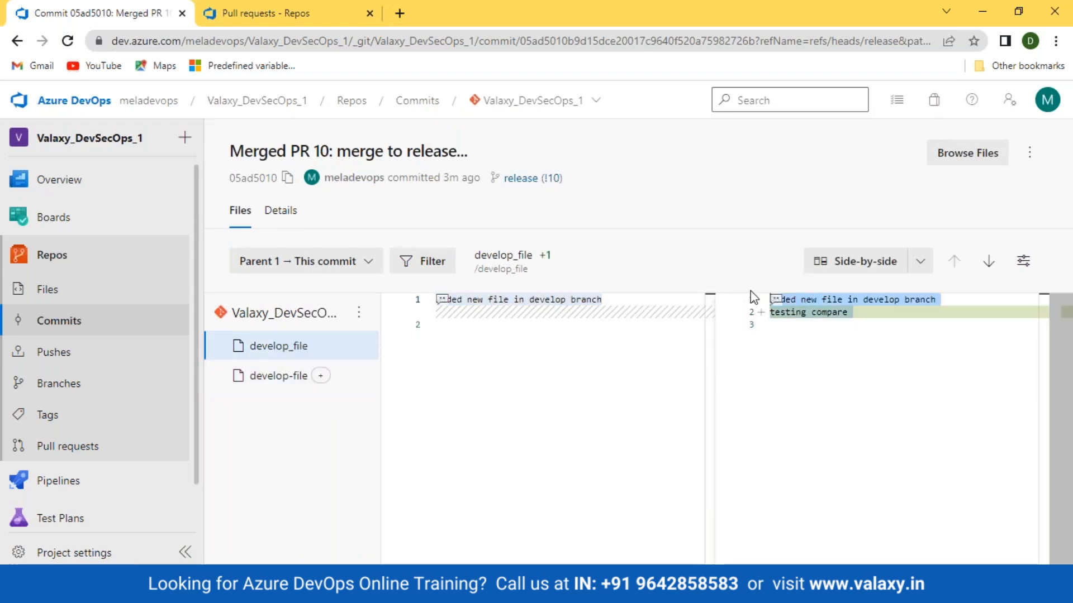
View the develop_file changes in the Inline layout, and return to the Side-by-side comparison
{"action": "left_click", "coordinate": [916, 273]}
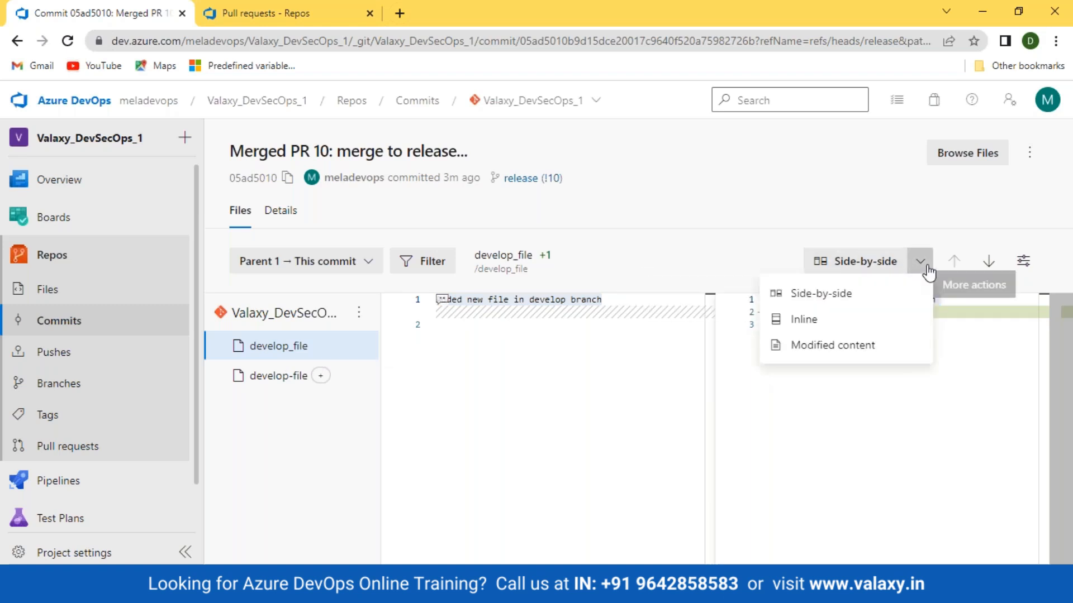
{"action": "left_click", "coordinate": [805, 320]}
{"action": "left_click_drag", "start_coordinate": [582, 326], "coordinate": [464, 314]}
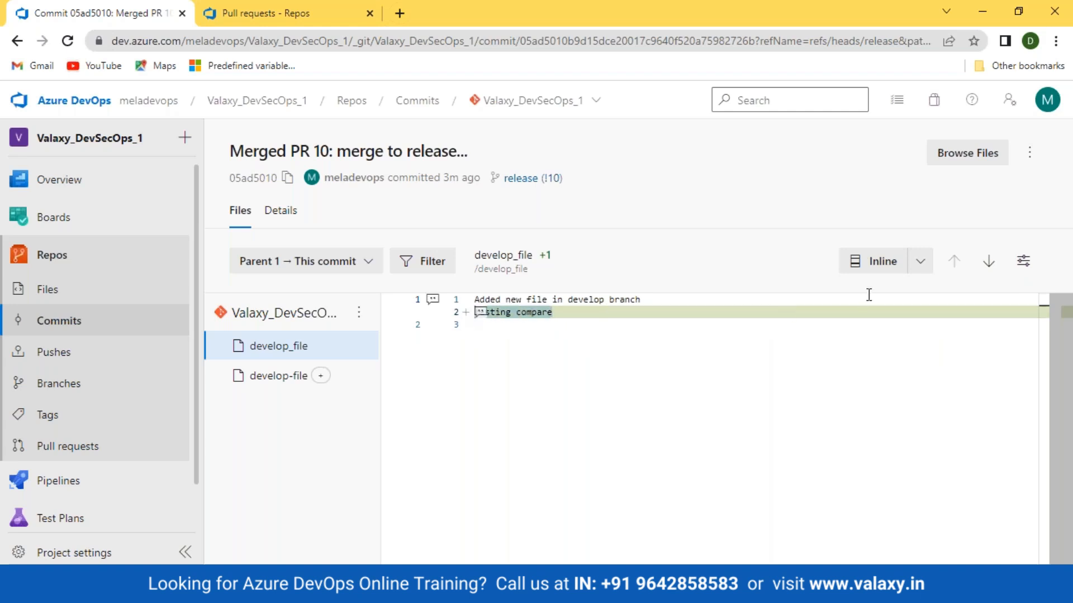
{"action": "left_click", "coordinate": [920, 261]}
{"action": "left_click", "coordinate": [834, 295]}
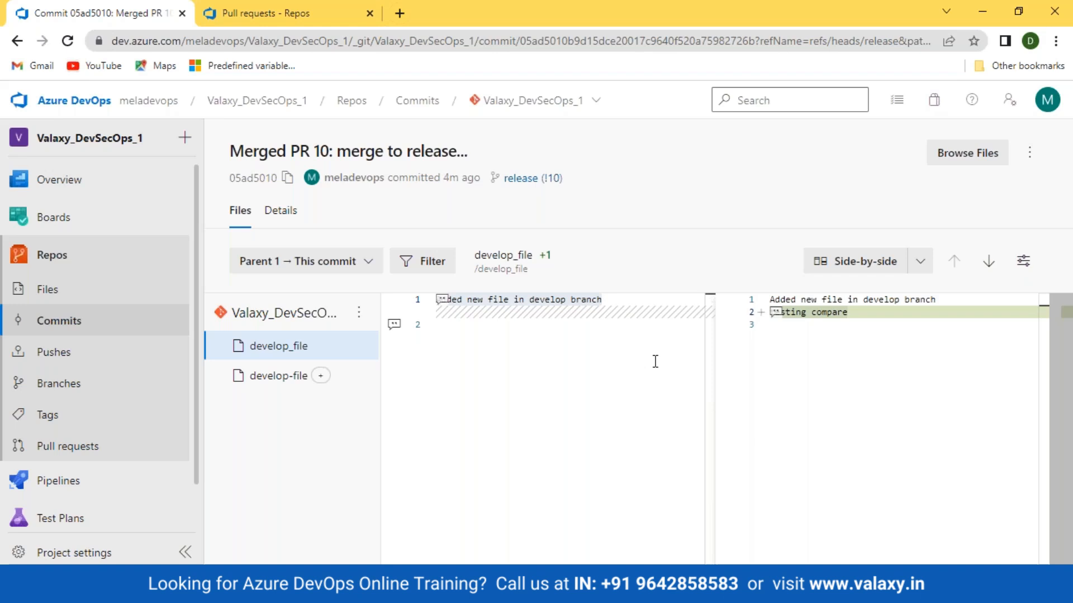
Start a new pull request with develop as the source branch and feature as the target branch
{"action": "left_click", "coordinate": [62, 384]}
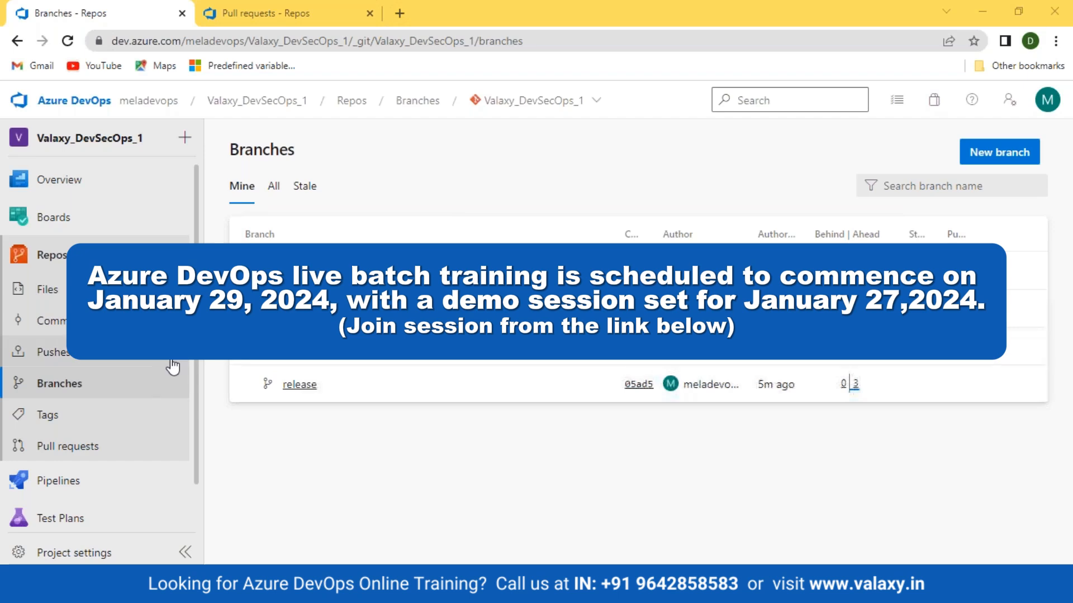
{"action": "left_click", "coordinate": [60, 451]}
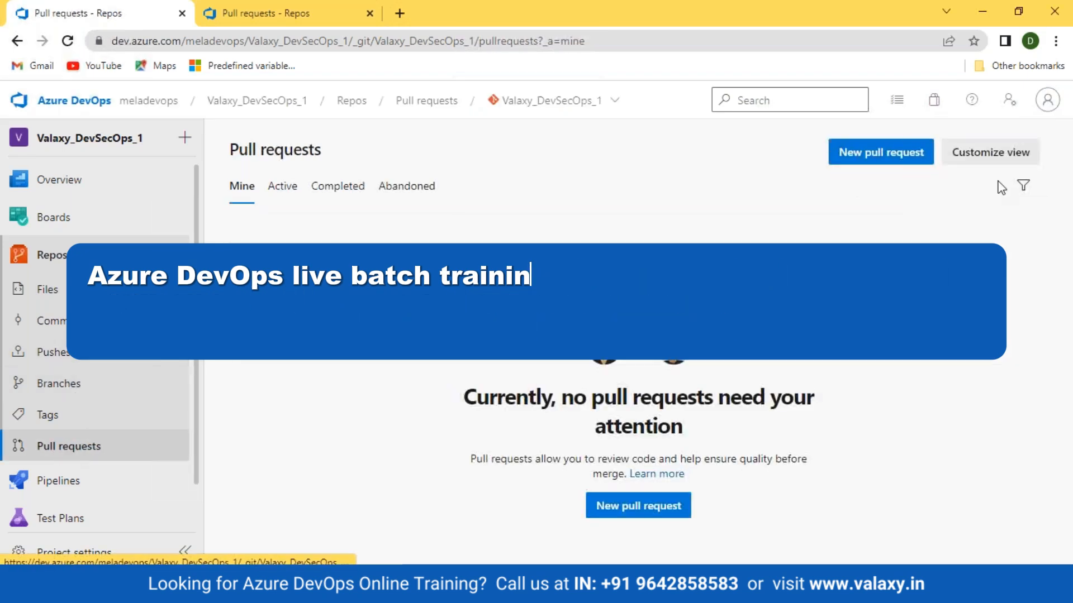
{"action": "left_click", "coordinate": [887, 153]}
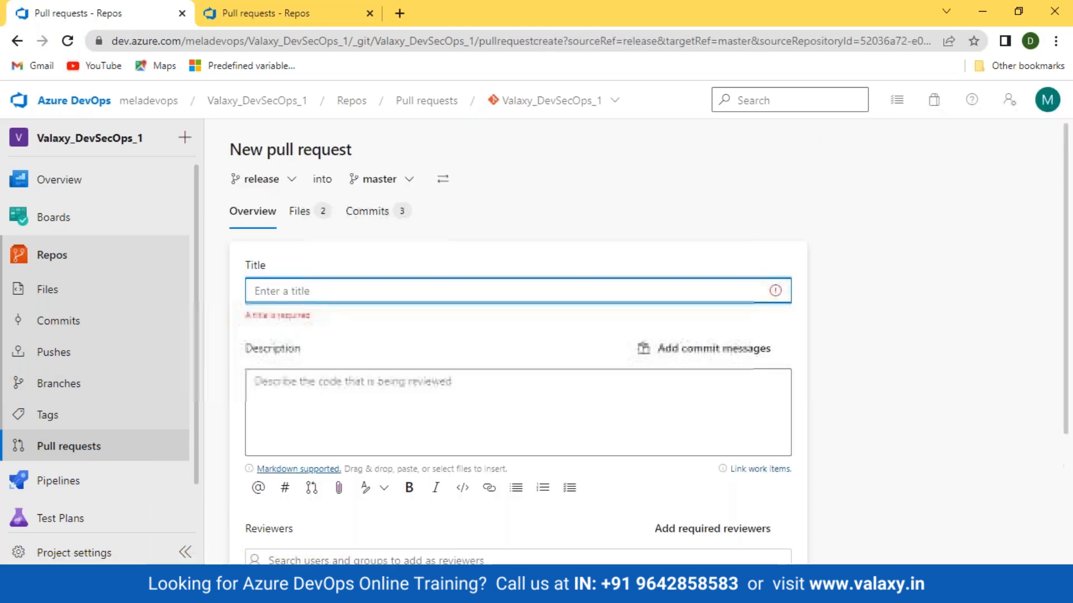
{"action": "left_click", "coordinate": [274, 180]}
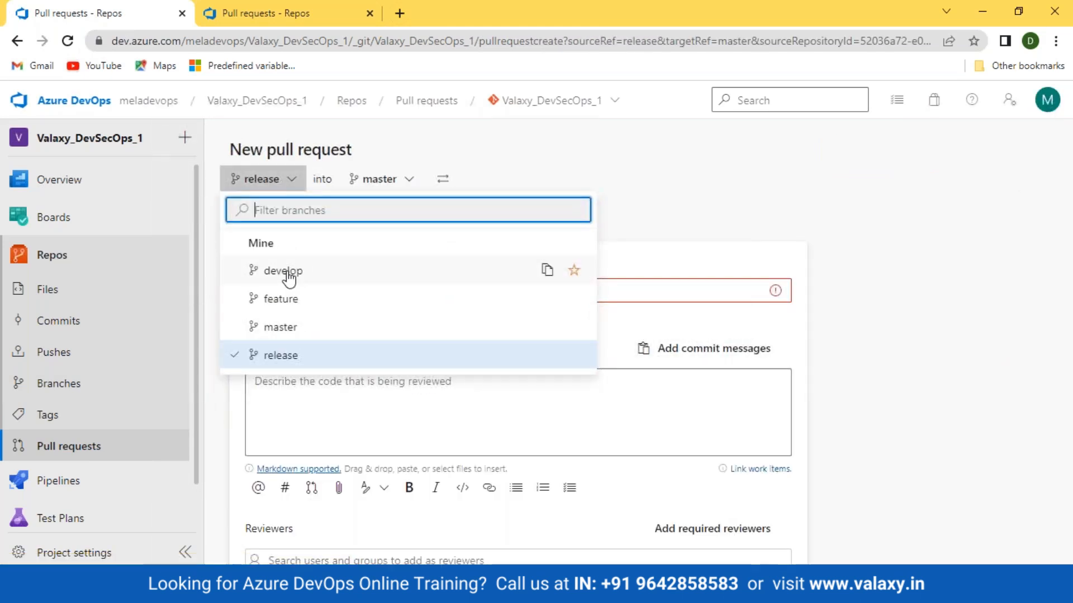
{"action": "left_click", "coordinate": [288, 271]}
{"action": "left_click", "coordinate": [382, 182]}
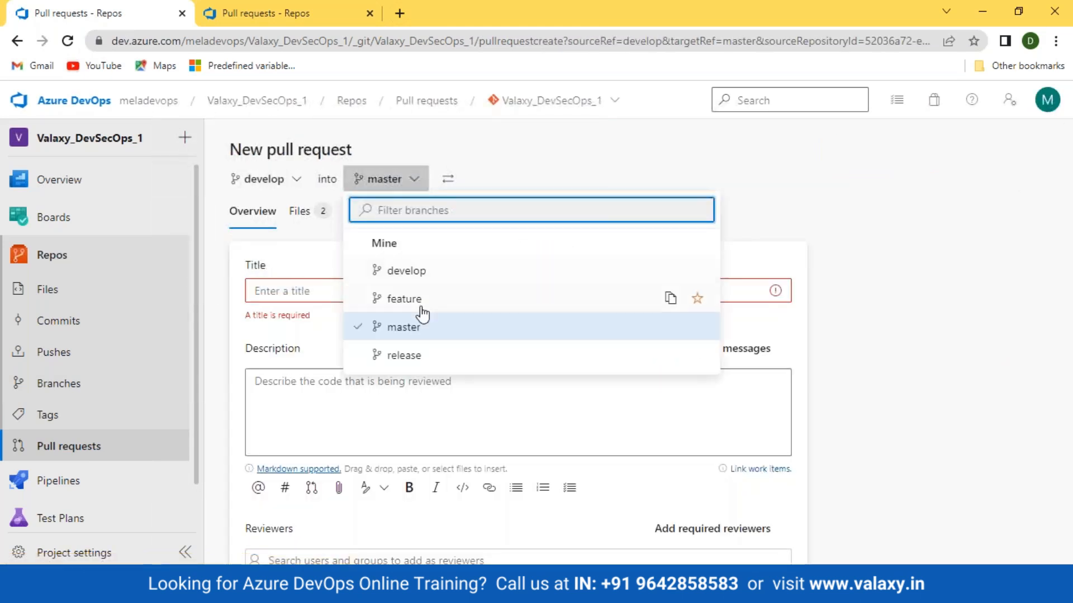
{"action": "left_click", "coordinate": [414, 302]}
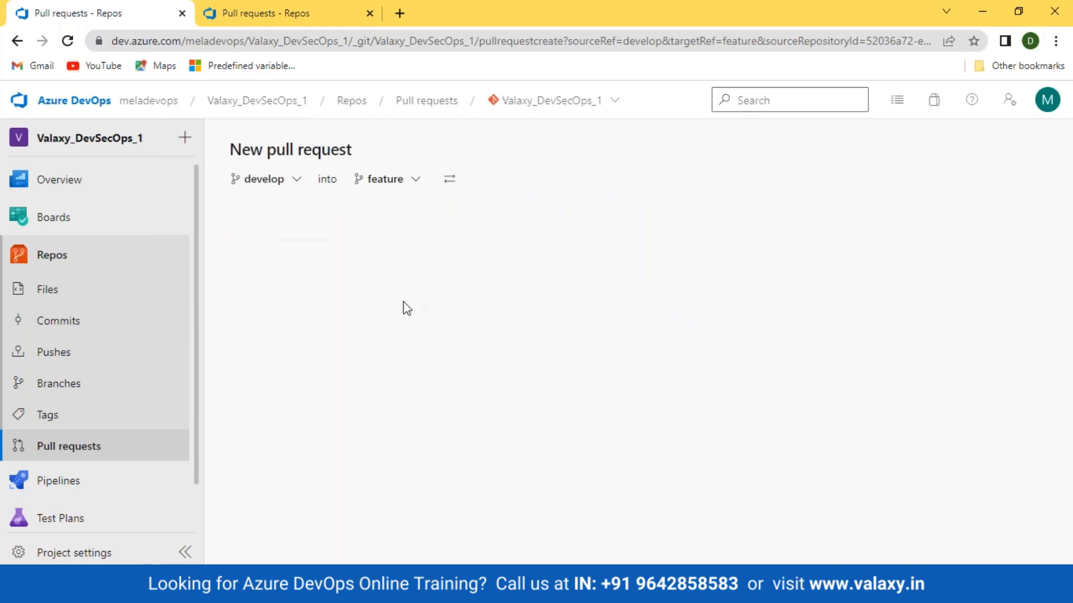
Review the new pull request's changed files and commits, and return to its overview
{"action": "left_click", "coordinate": [299, 211]}
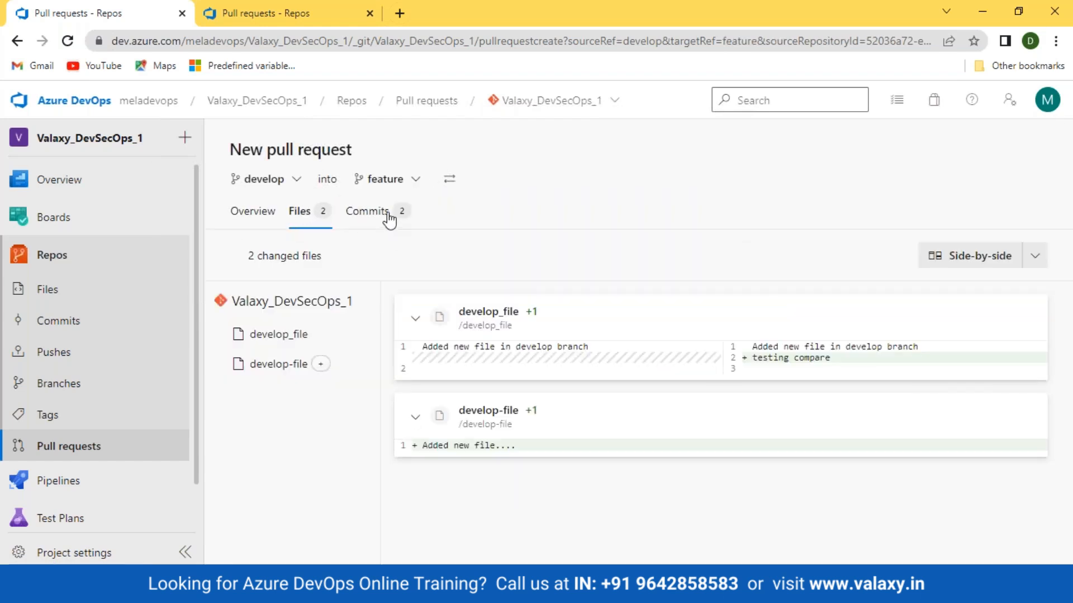
{"action": "left_click", "coordinate": [371, 214]}
{"action": "left_click", "coordinate": [268, 216]}
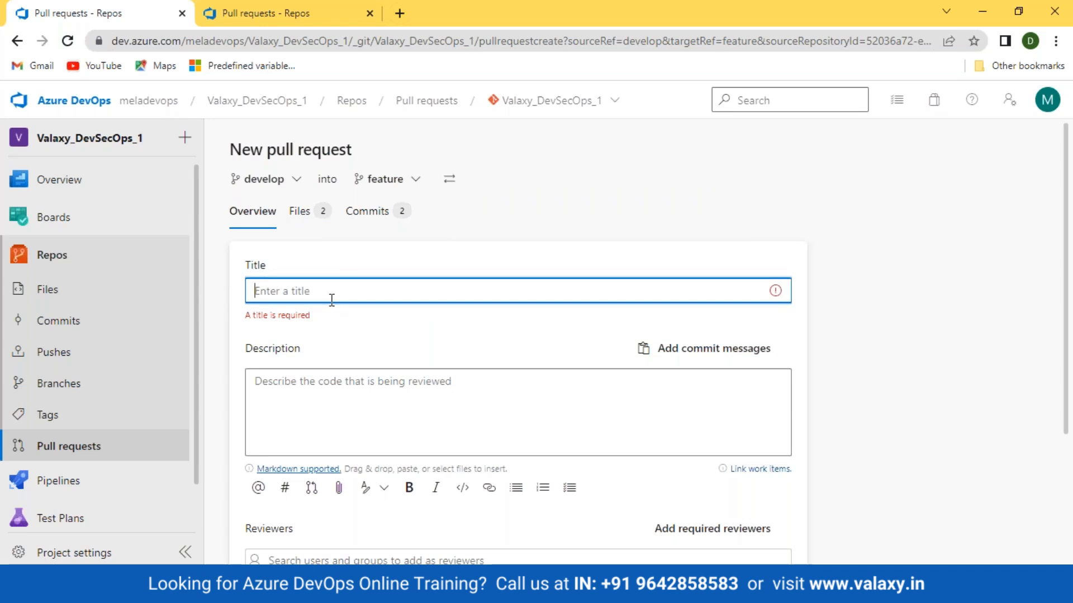
Title the pull request "merge to feature", add the commit messages to its description and create it
{"action": "type", "text": "merge to fe"}
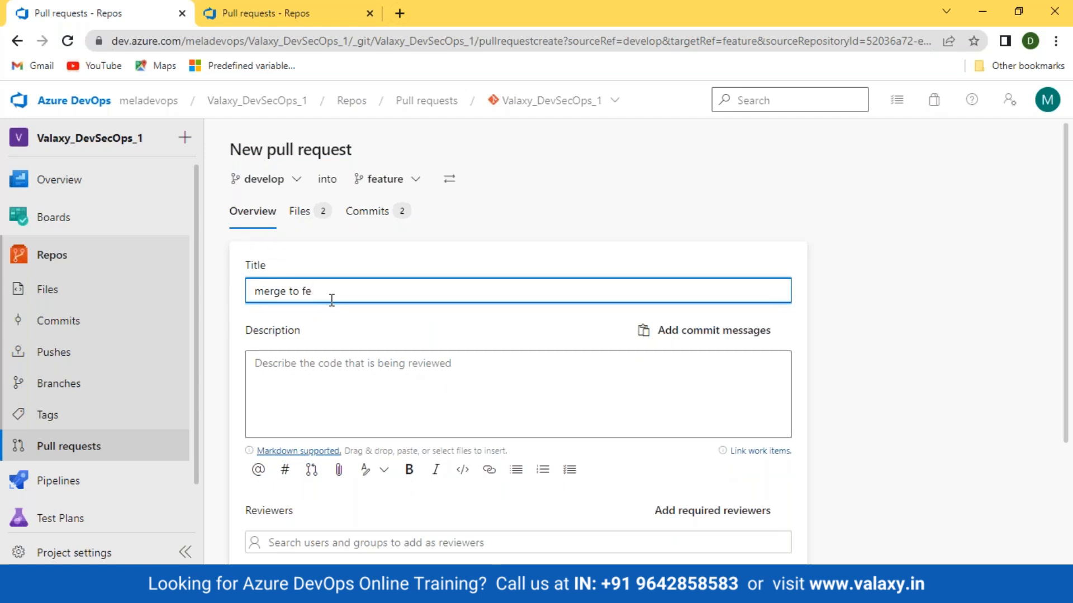
{"action": "type", "text": "at"}
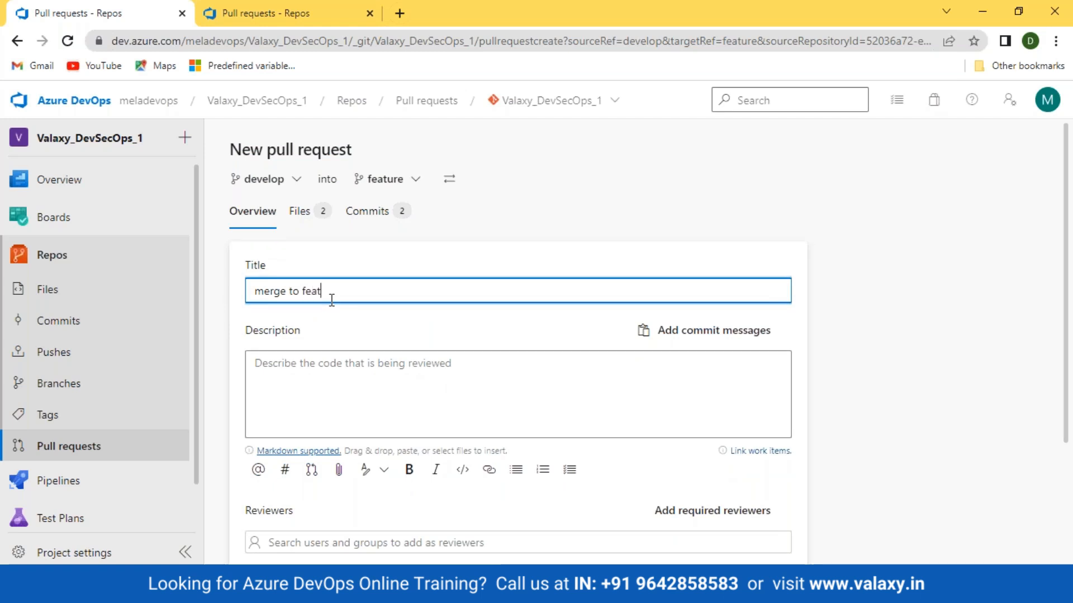
{"action": "type", "text": "ature"}
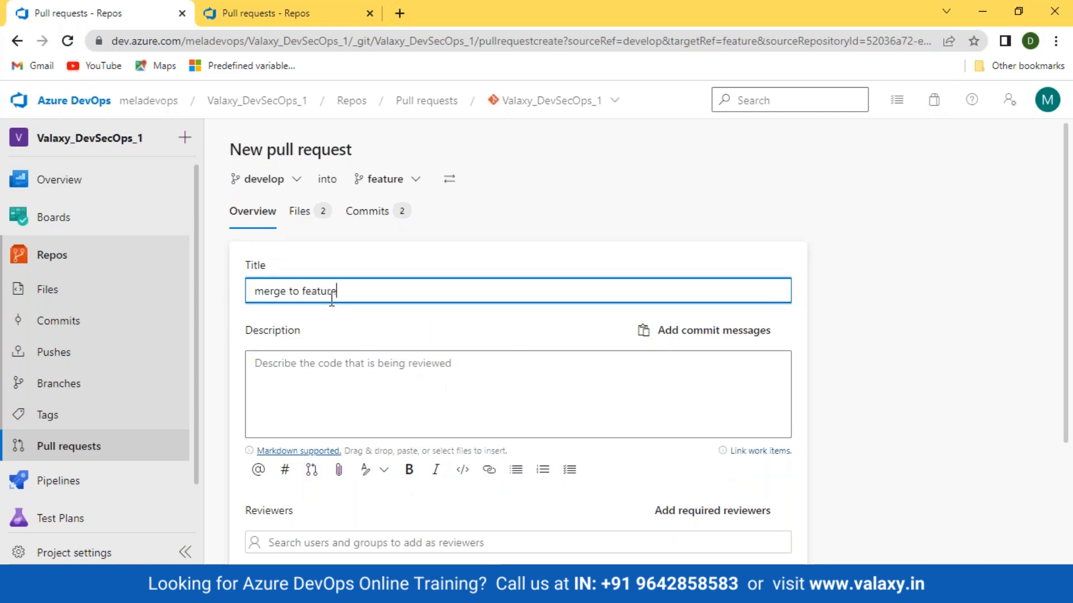
{"action": "left_click", "coordinate": [746, 343]}
{"action": "scroll", "coordinate": [878, 424], "scroll_direction": "down", "scroll_amount": 3}
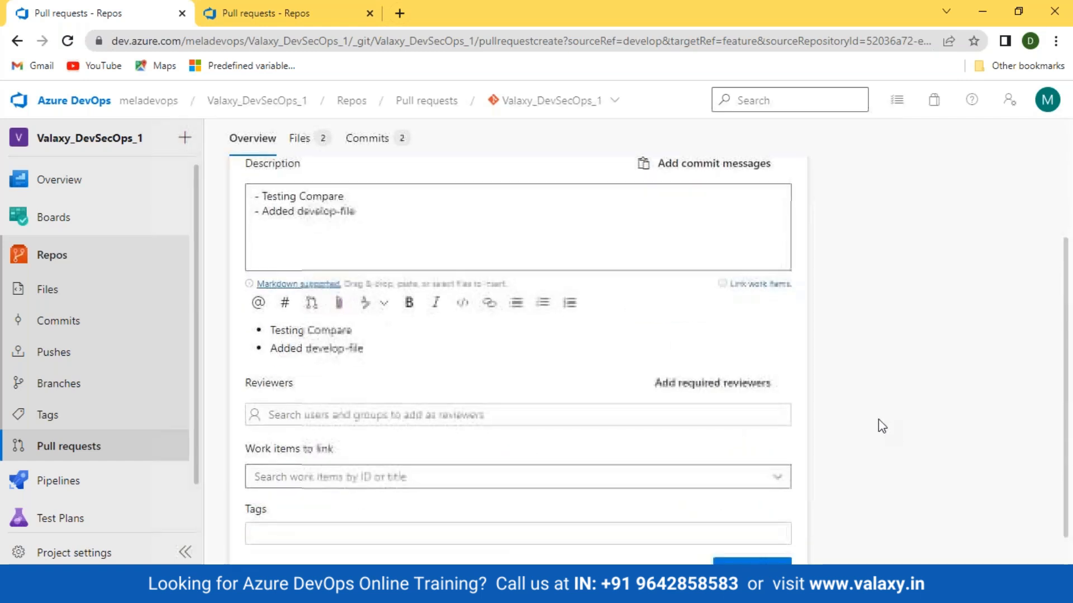
{"action": "left_click", "coordinate": [735, 542]}
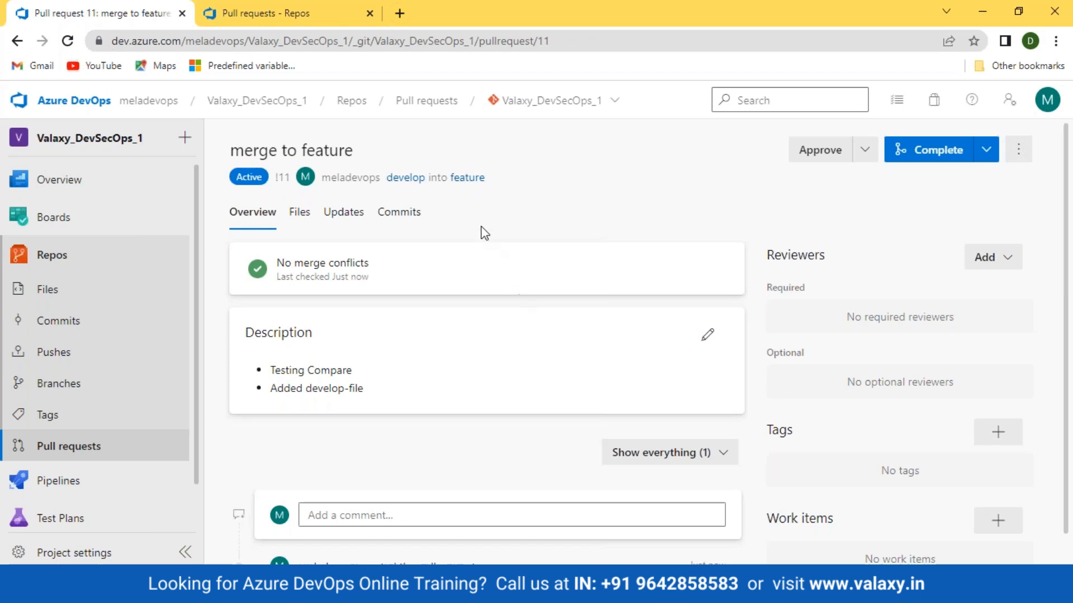
In the other browser tab, open the feature branch from the branch list and examine its files and commit history
{"action": "left_click", "coordinate": [266, 13]}
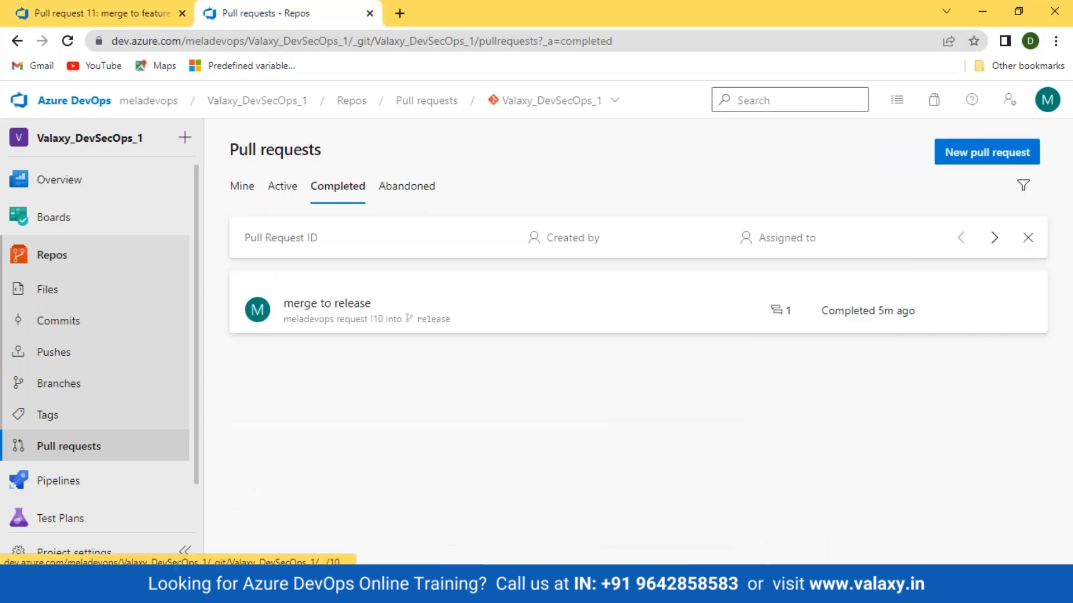
{"action": "left_click", "coordinate": [58, 386]}
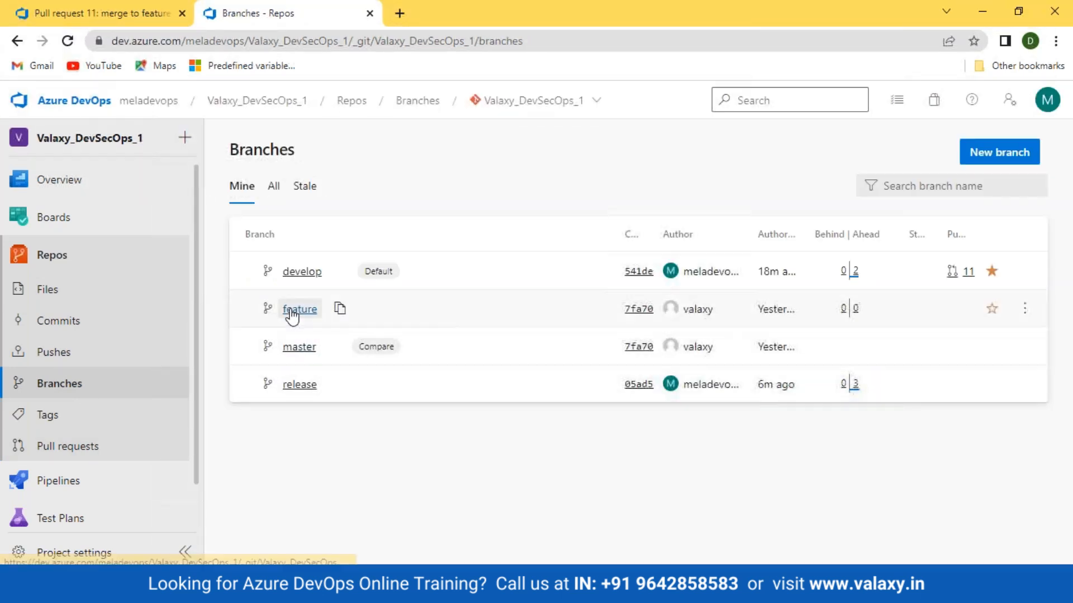
{"action": "left_click", "coordinate": [295, 310]}
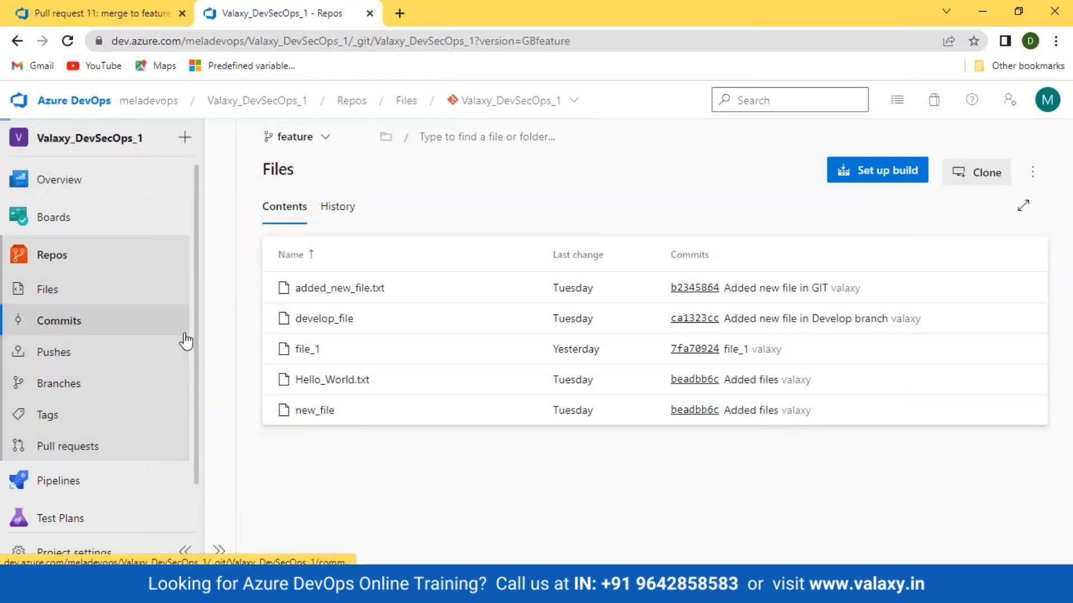
{"action": "left_click", "coordinate": [167, 322]}
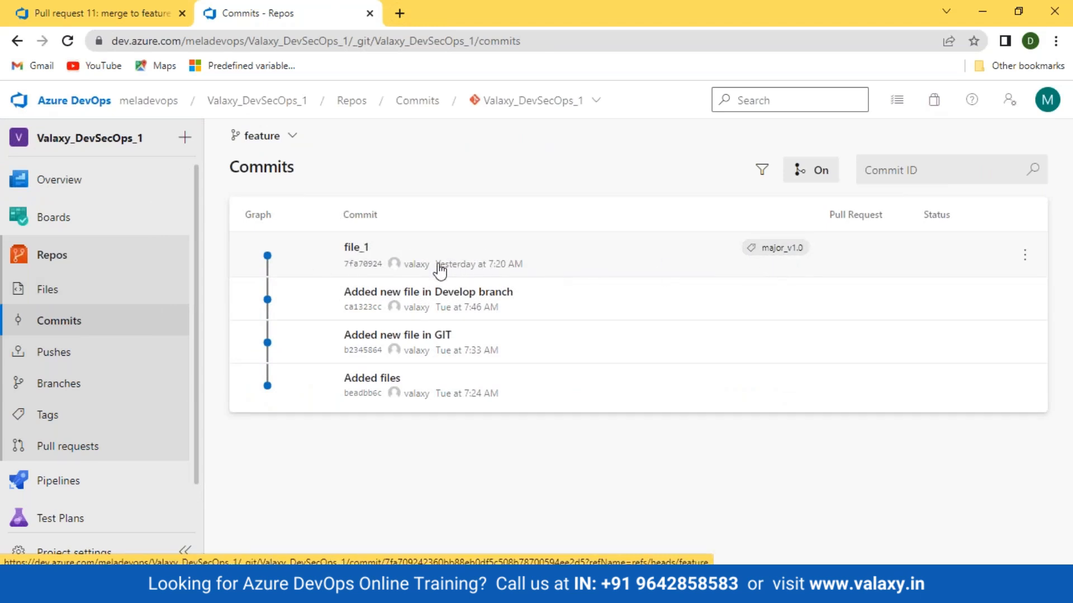
Examine the develop branch's commit history, and return to the "merge to feature" pull request
{"action": "left_click", "coordinate": [257, 136]}
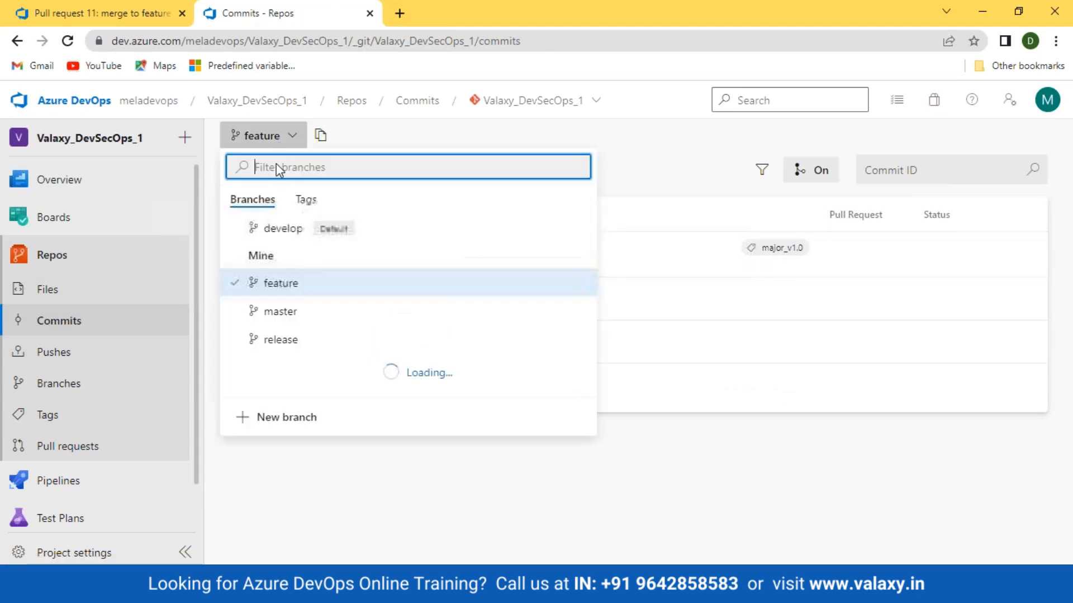
{"action": "left_click", "coordinate": [282, 229]}
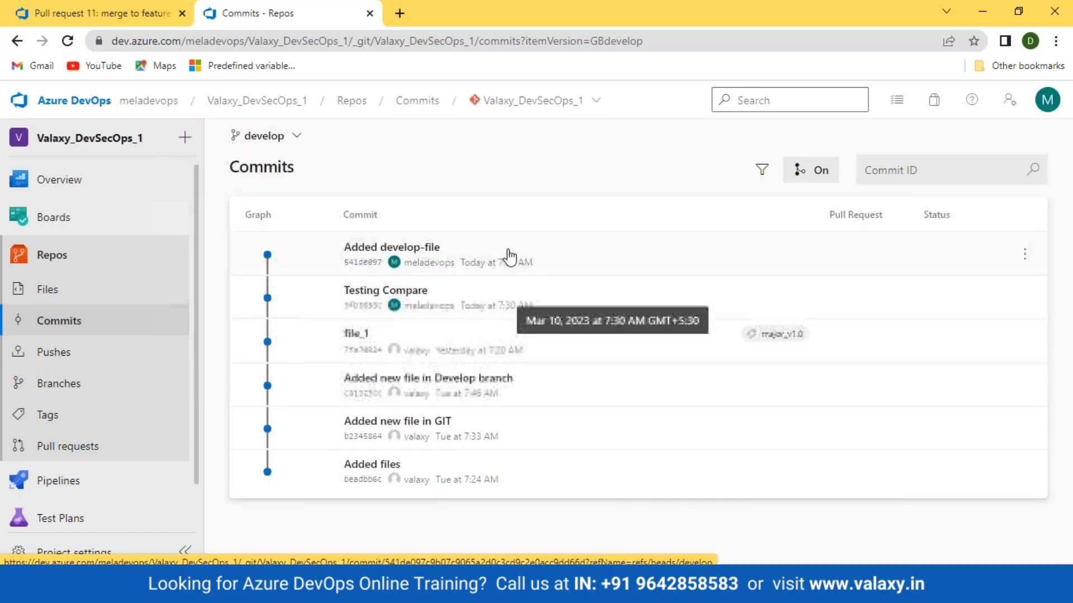
{"action": "left_click", "coordinate": [74, 11]}
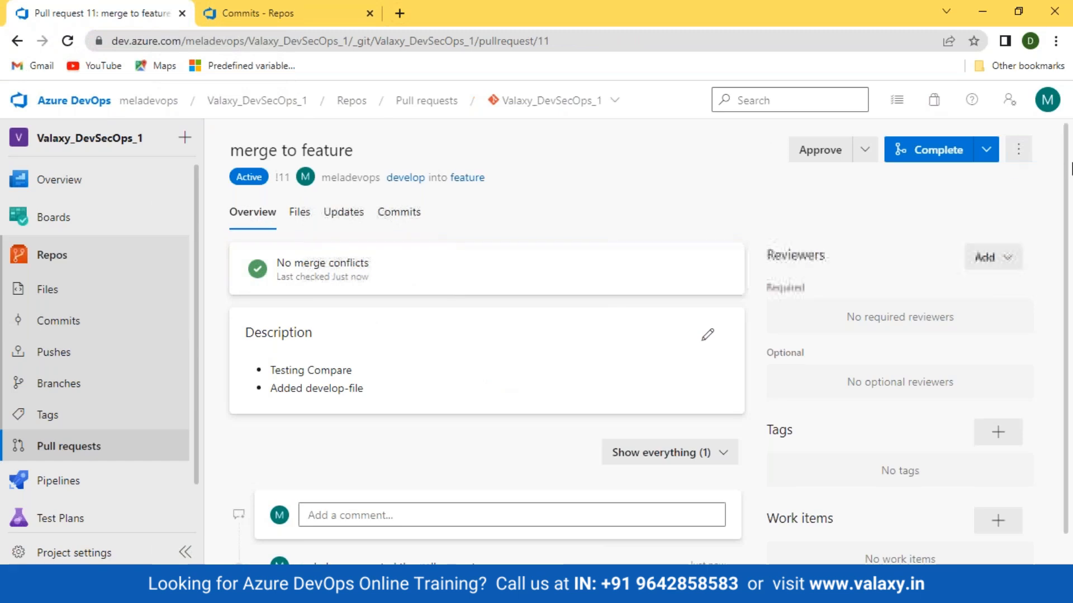
Start completing the "merge to feature" pull request with Squash commit as the merge type, and review the available merge types
{"action": "left_click", "coordinate": [933, 153]}
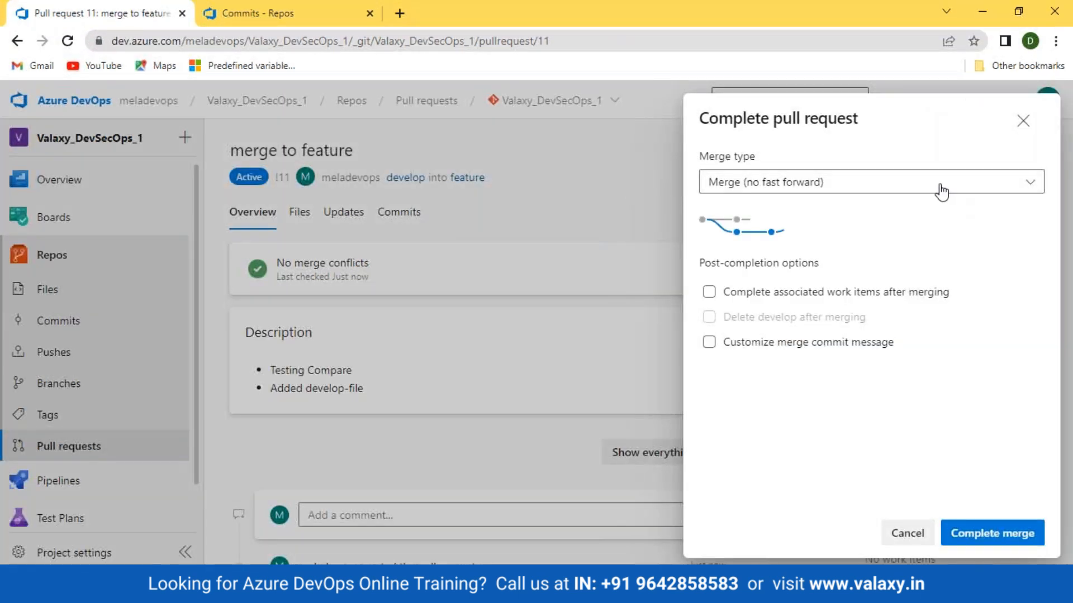
{"action": "left_click", "coordinate": [941, 187]}
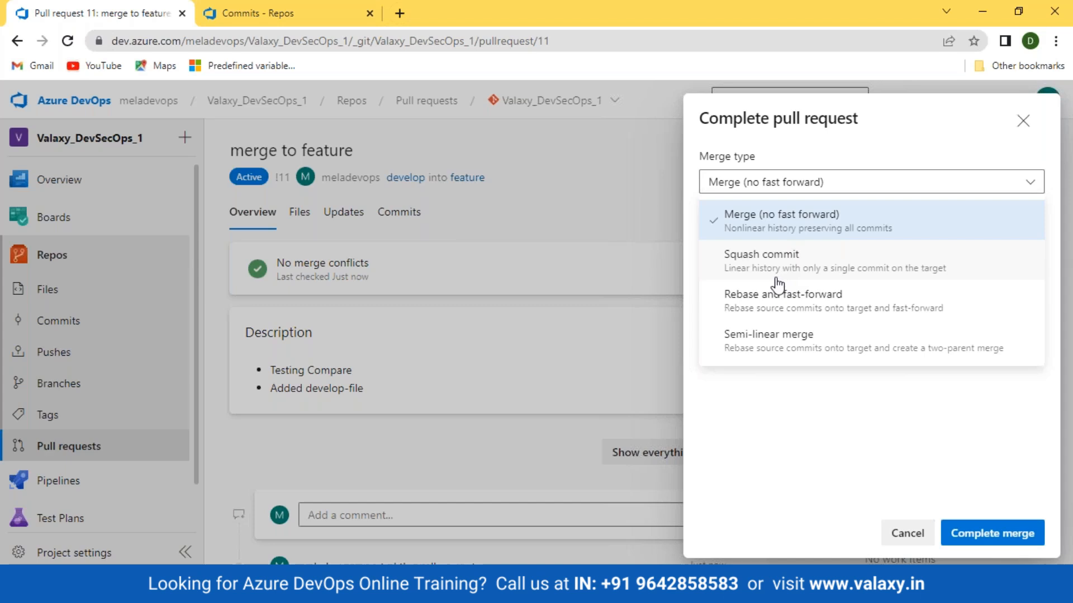
{"action": "left_click", "coordinate": [740, 279]}
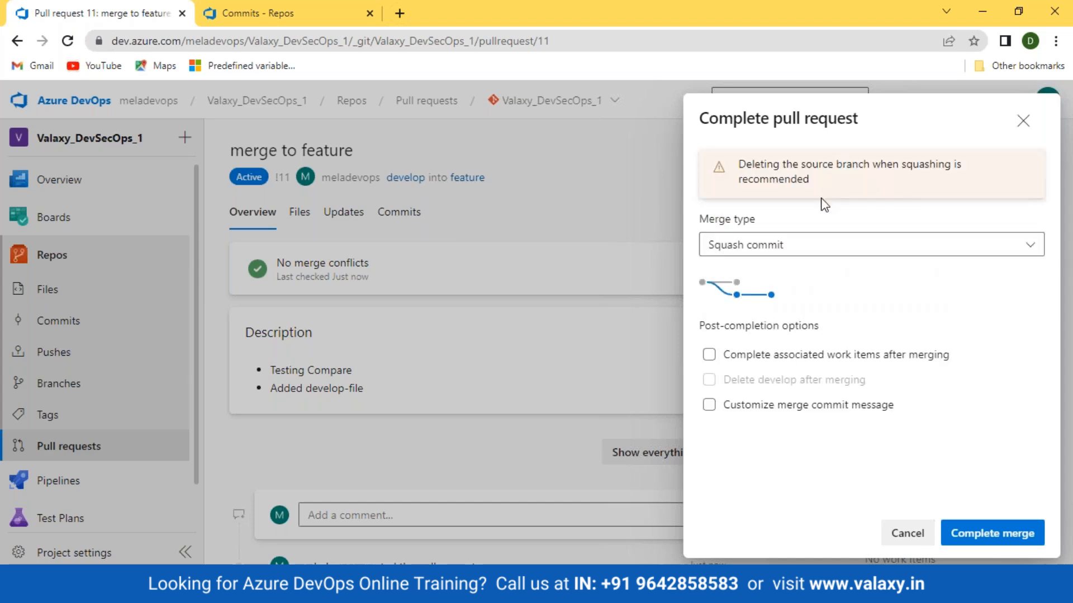
{"action": "left_click", "coordinate": [813, 249]}
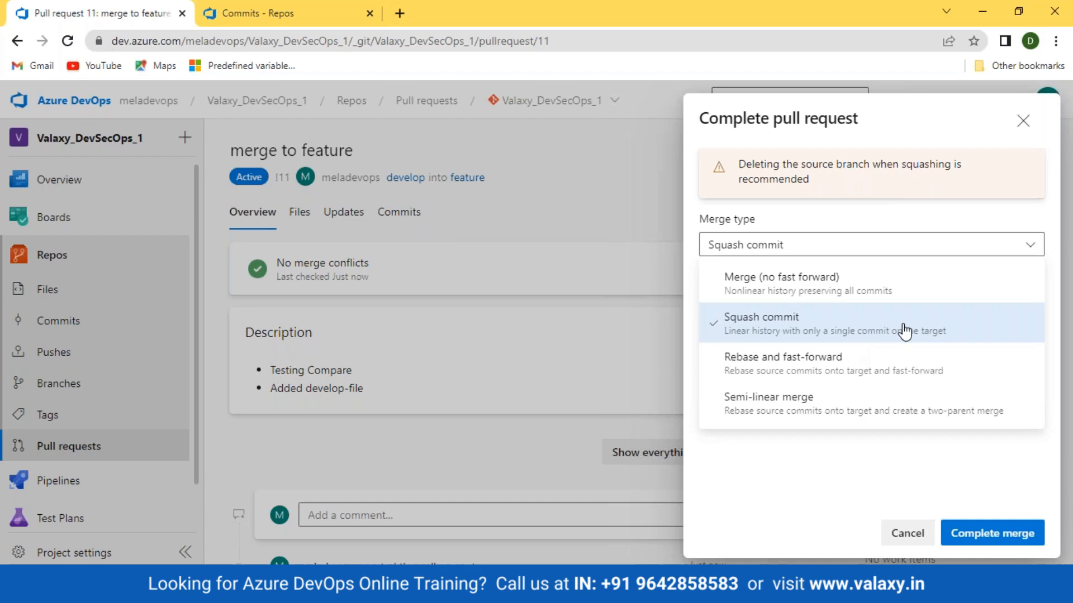
Switch to the Merge Types slide show and underline "In Squash" in the first point under Squash Commit
{"action": "left_click", "coordinate": [445, 589]}
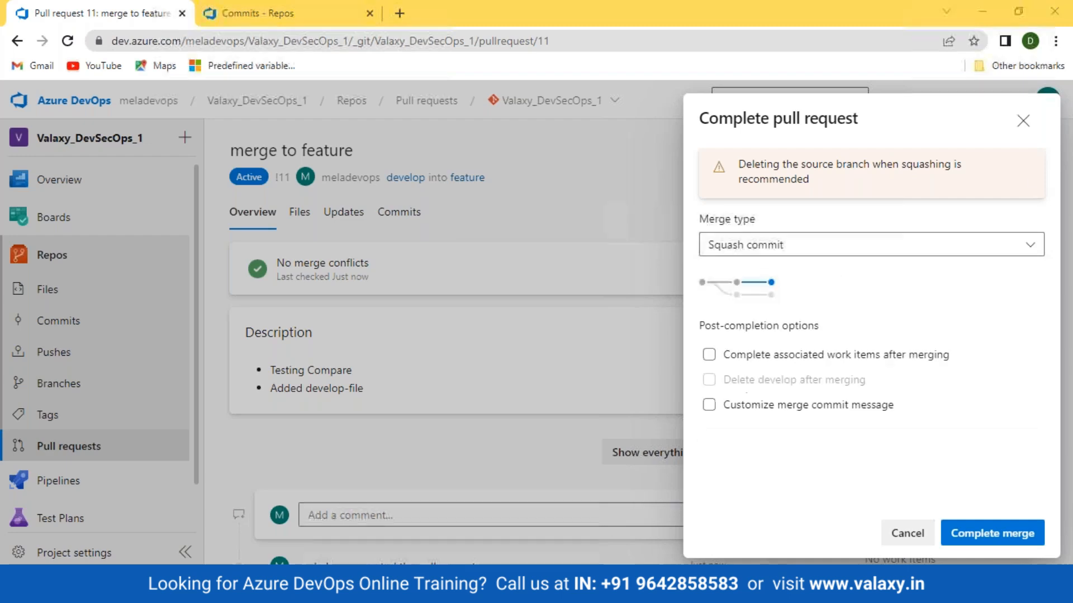
{"action": "left_click", "coordinate": [533, 540]}
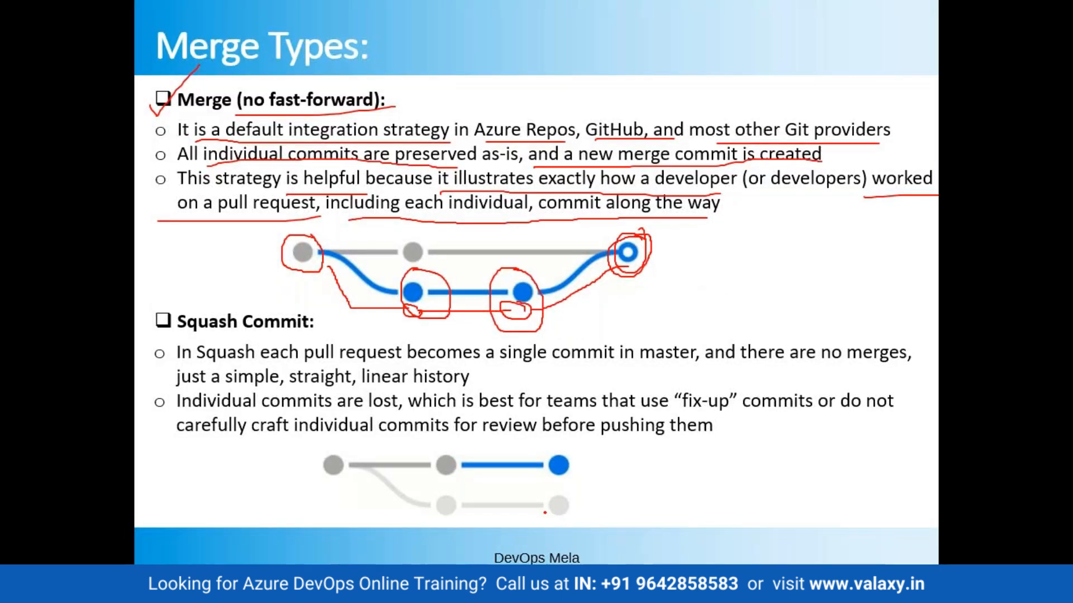
{"action": "left_click_drag", "start_coordinate": [176, 363], "coordinate": [246, 364]}
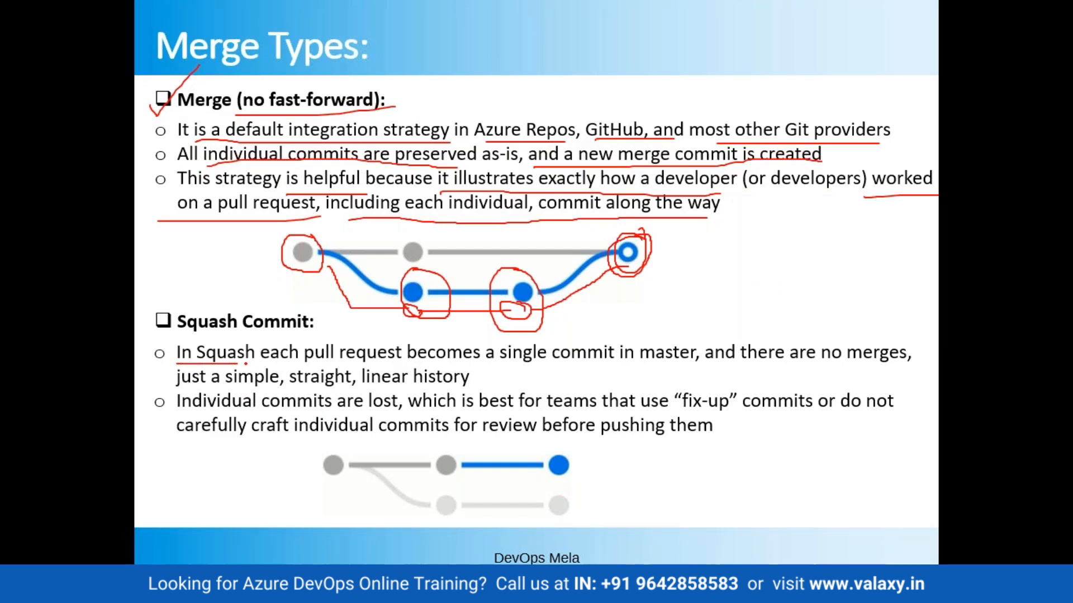
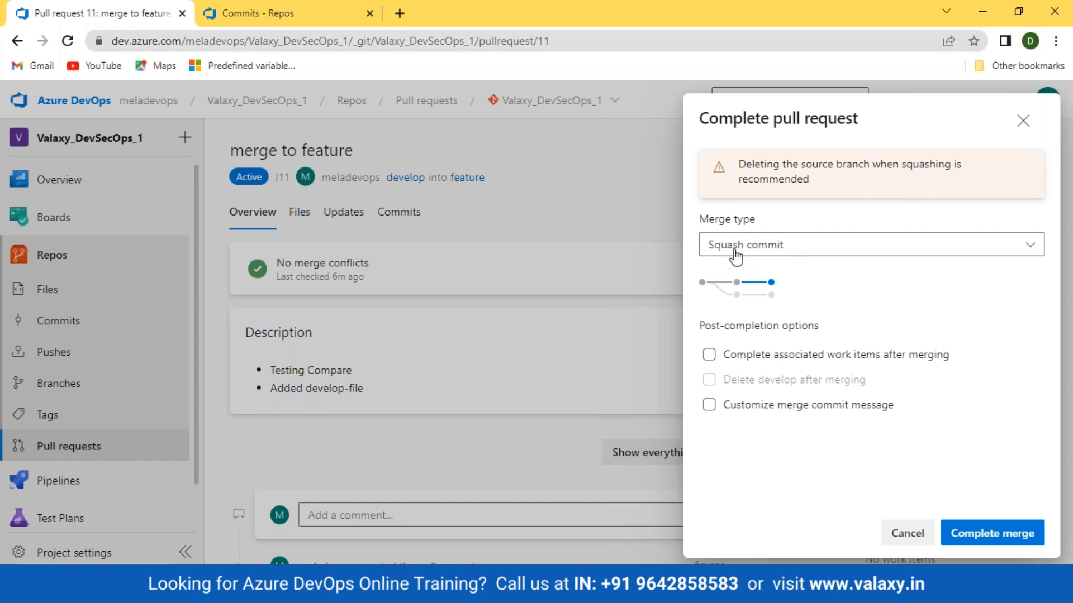
In the other browser tab, review the commit histories of the develop and feature branches before merging
{"action": "left_click", "coordinate": [257, 14]}
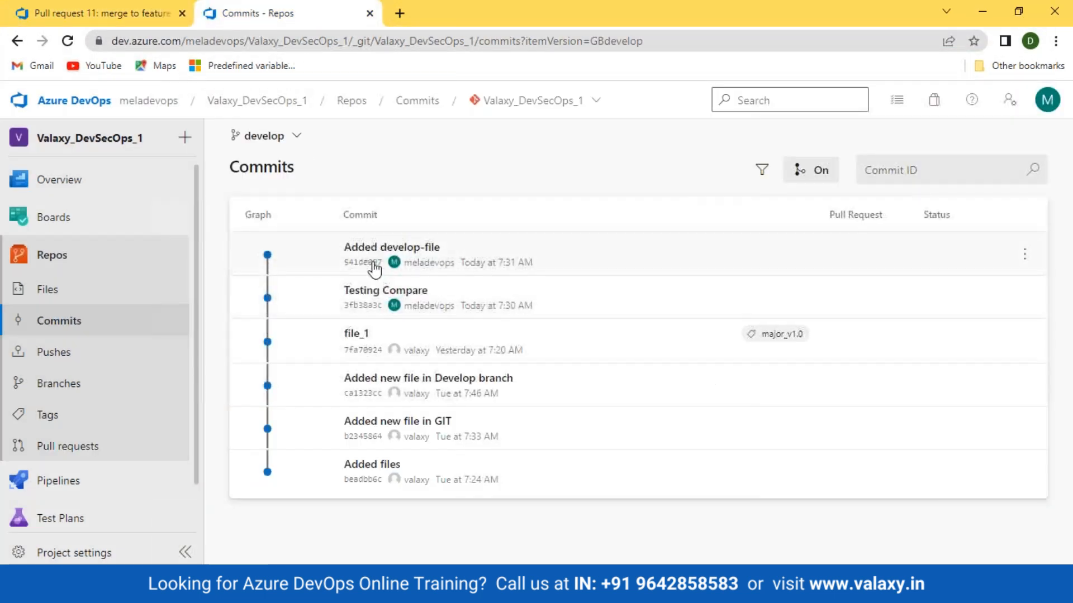
{"action": "left_click", "coordinate": [292, 140]}
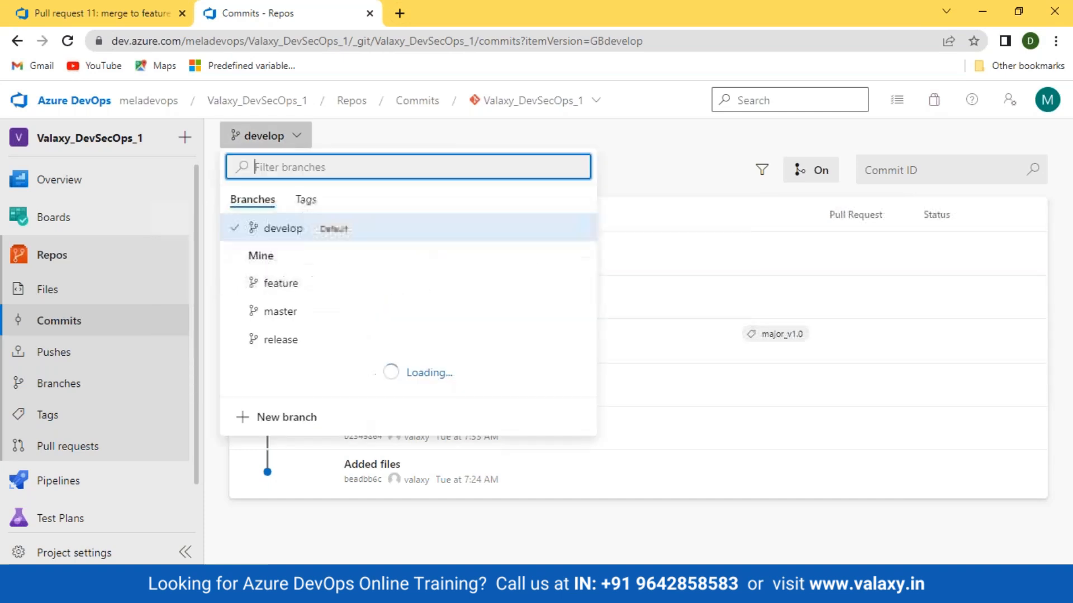
{"action": "left_click", "coordinate": [274, 299]}
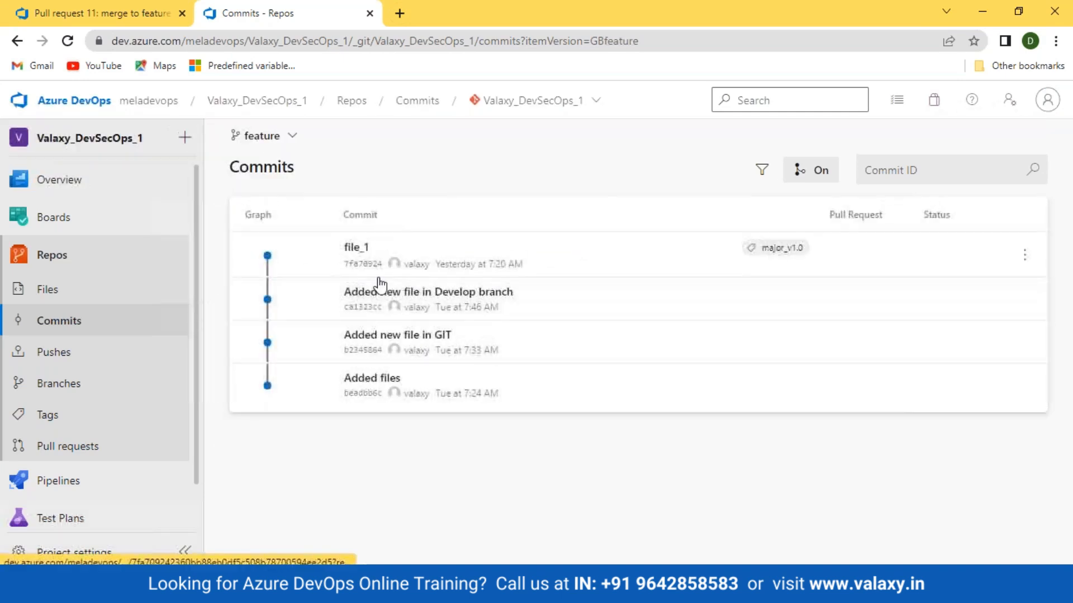
Complete the "merge to feature" pull request with the squash commit, and reload the feature branch's commit history to check the merge commit
{"action": "left_click", "coordinate": [115, 11]}
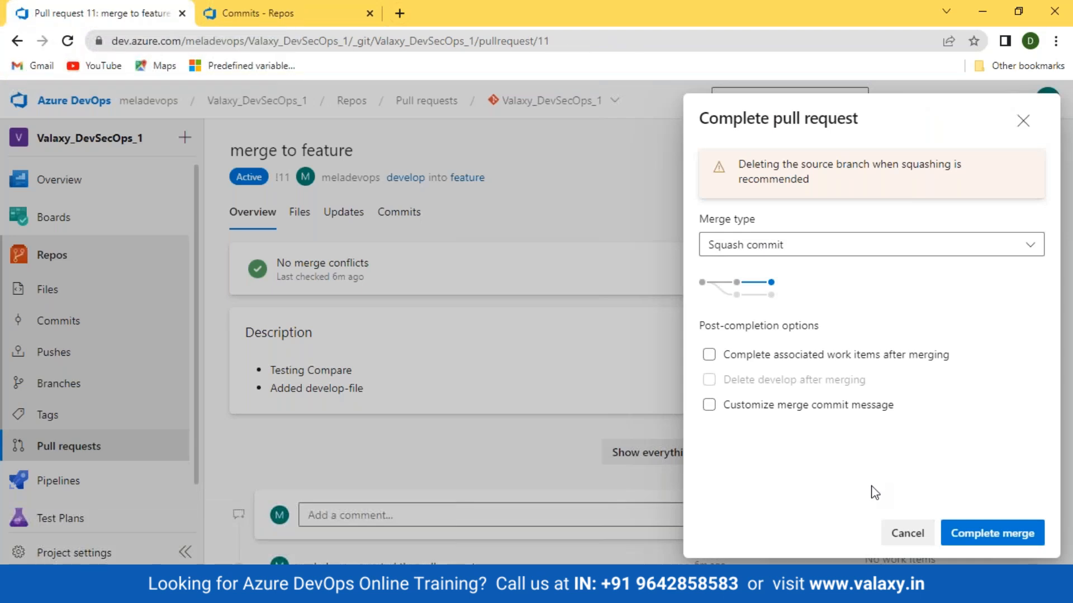
{"action": "left_click", "coordinate": [997, 534]}
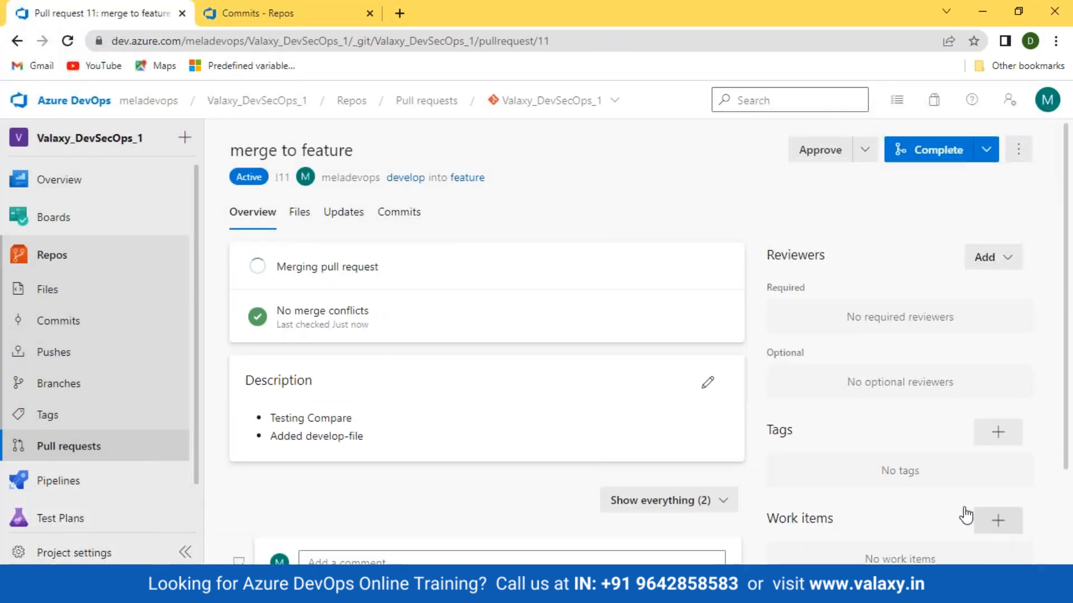
{"action": "left_click", "coordinate": [268, 14]}
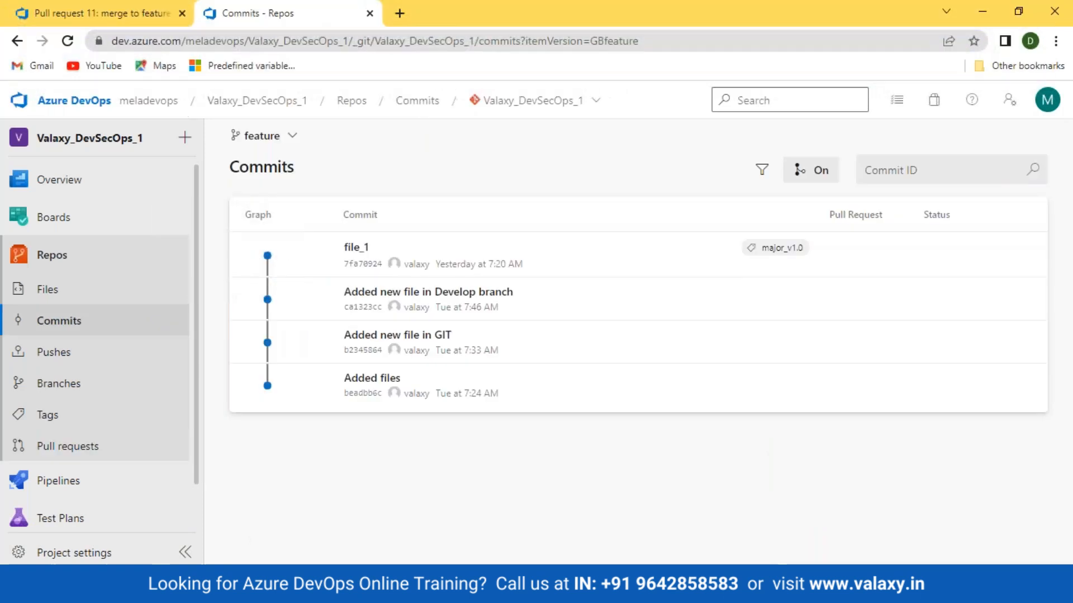
{"action": "left_click", "coordinate": [67, 40]}
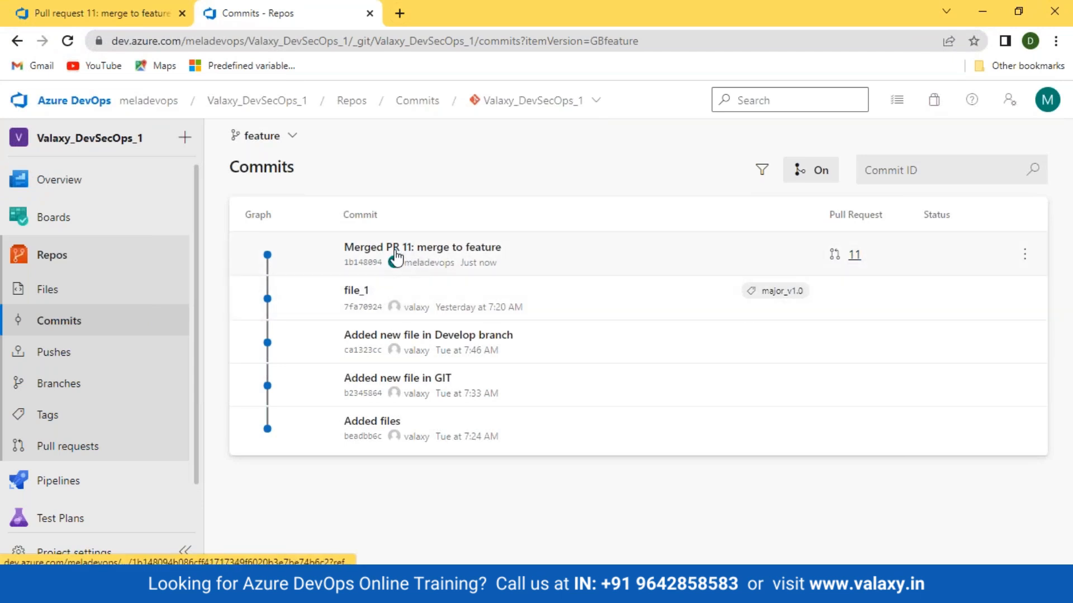
{"action": "mouse_move", "coordinate": [450, 251]}
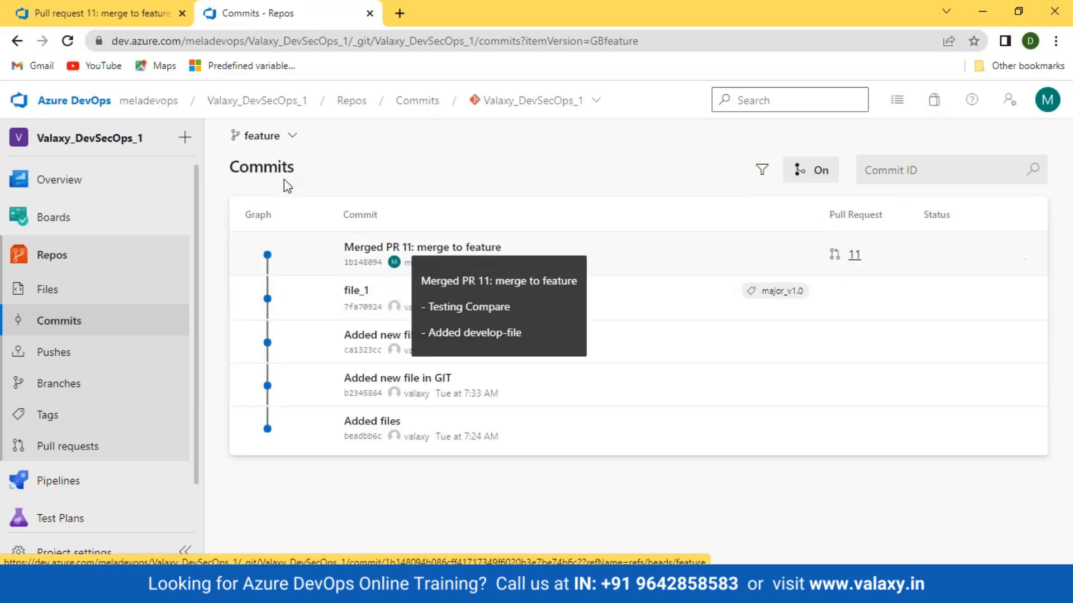
Compare the develop branch's commit history with the feature branch's history after the squash merge
{"action": "left_click", "coordinate": [260, 136]}
{"action": "left_click", "coordinate": [283, 237]}
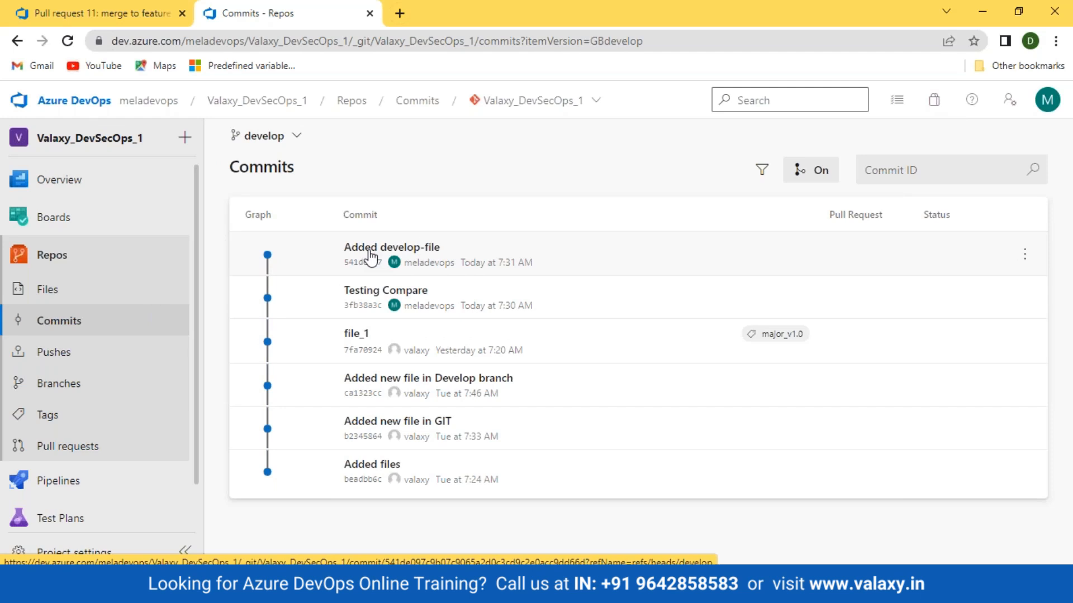
{"action": "left_click", "coordinate": [295, 137]}
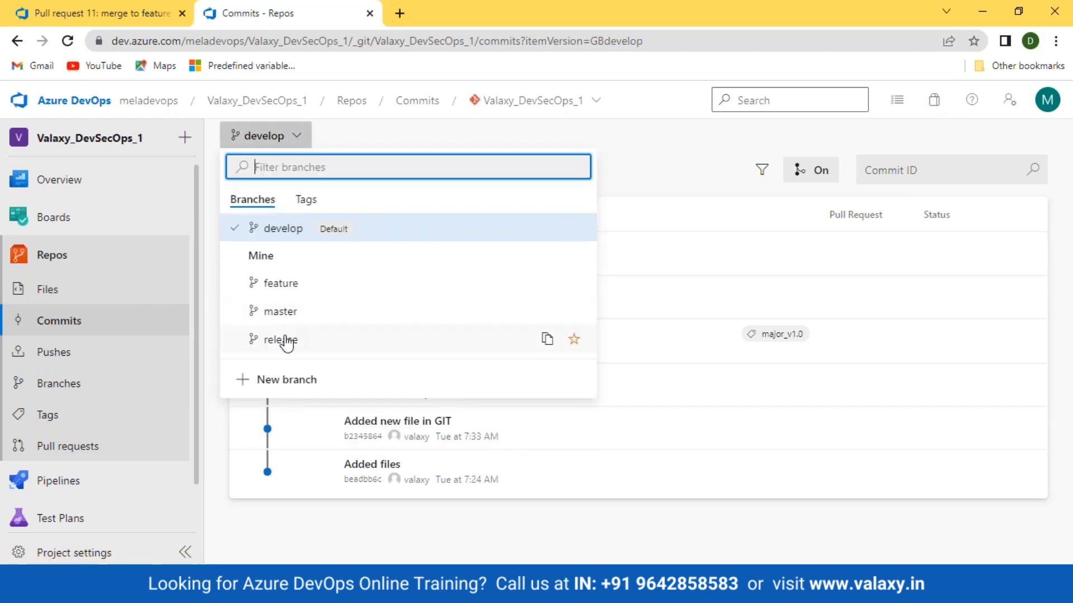
{"action": "left_click", "coordinate": [278, 286]}
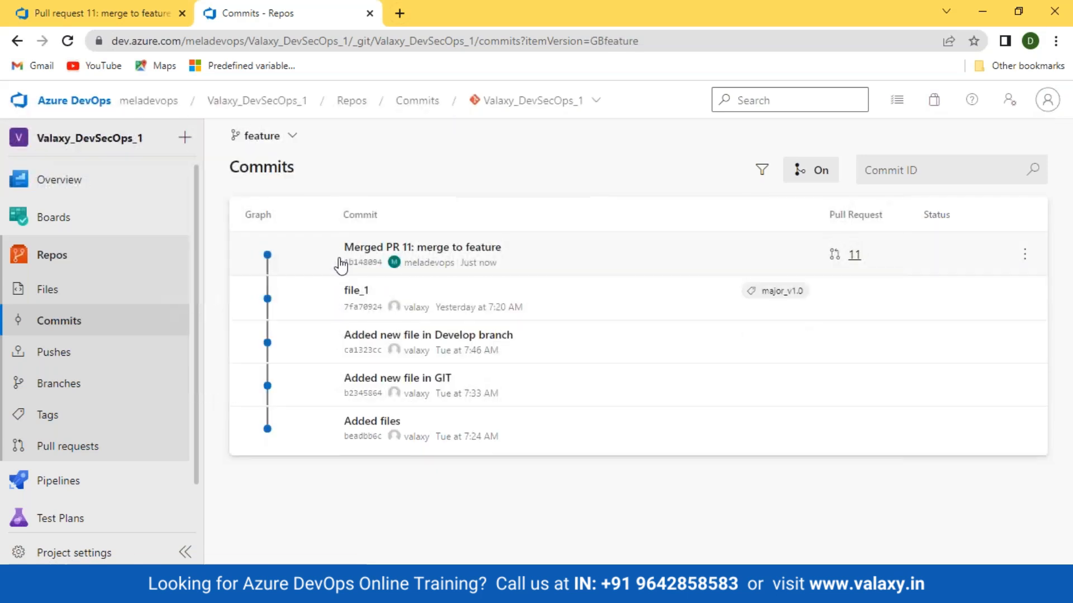
Open the "Merged PR 11: merge to feature" commit and examine its changes in develop_file and develop-file, plus its description, authorship and parent details
{"action": "left_click", "coordinate": [440, 256]}
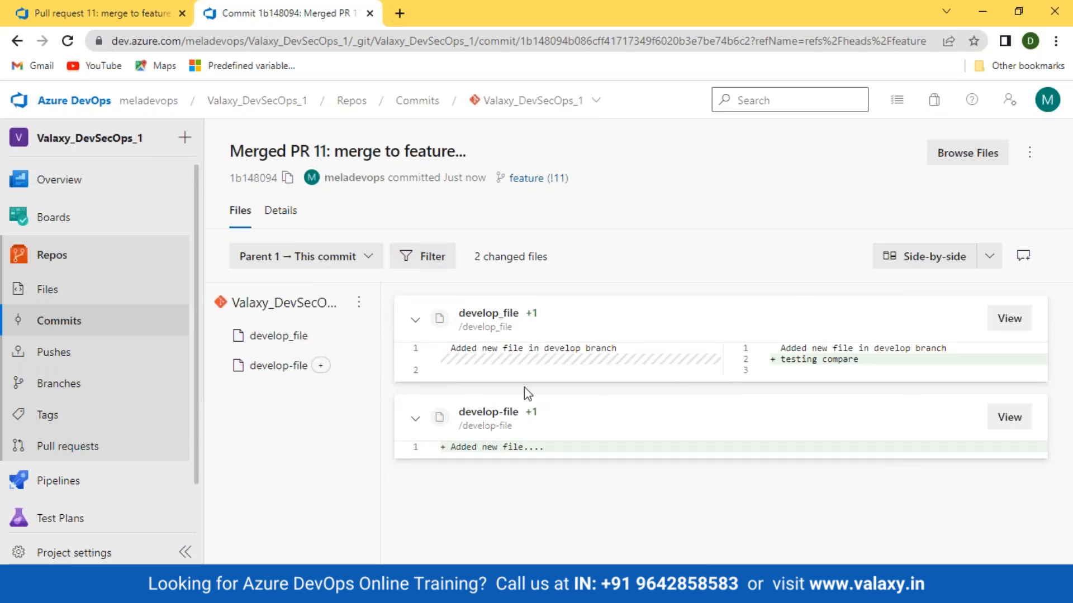
{"action": "left_click", "coordinate": [271, 338]}
{"action": "left_click", "coordinate": [277, 376]}
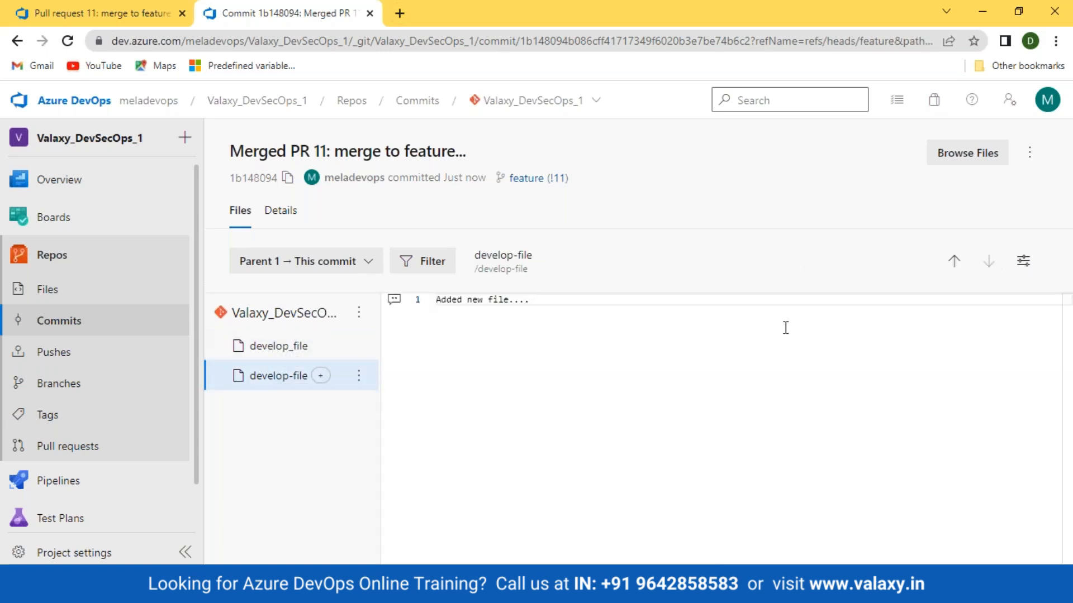
{"action": "left_click", "coordinate": [280, 210]}
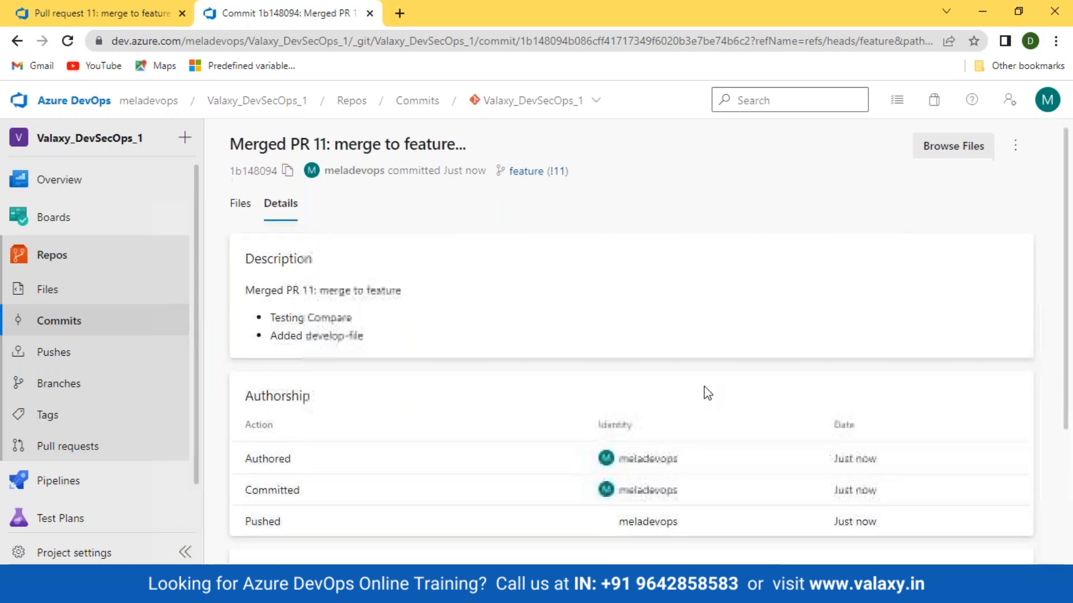
{"action": "scroll", "coordinate": [704, 387], "scroll_direction": "down", "scroll_amount": 3}
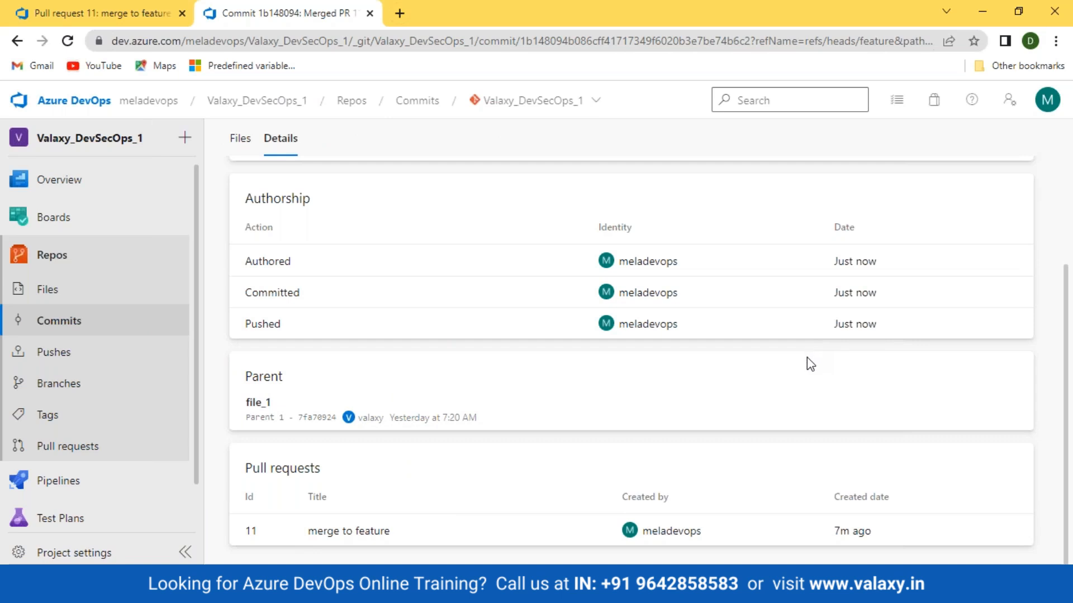
Return to the feature branch's commit history and review the full message of the "Merged PR 11: merge to feature" commit
{"action": "left_click", "coordinate": [75, 325]}
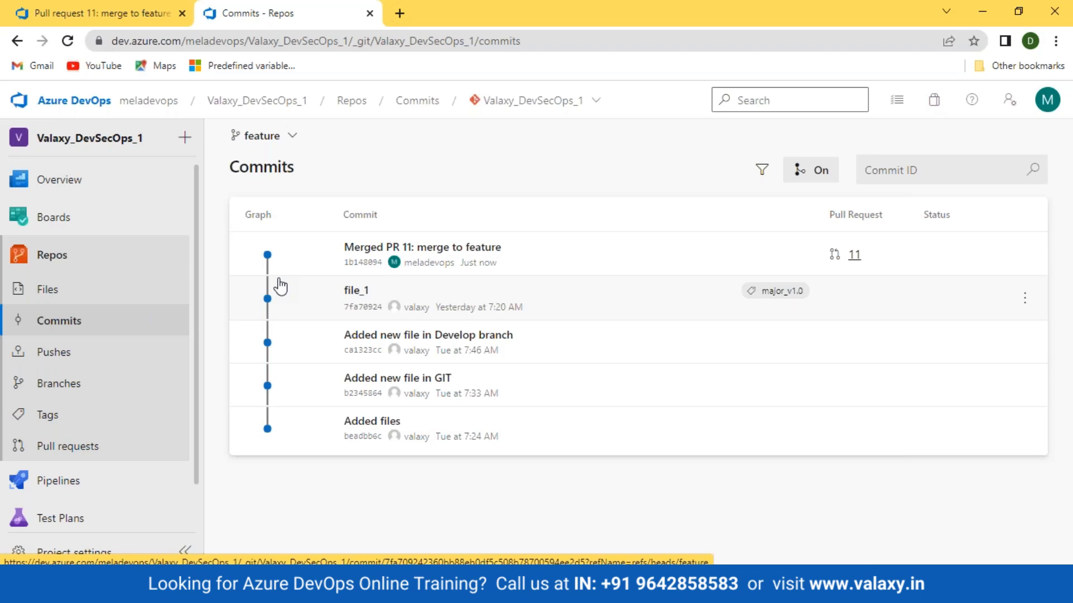
{"action": "mouse_move", "coordinate": [426, 247]}
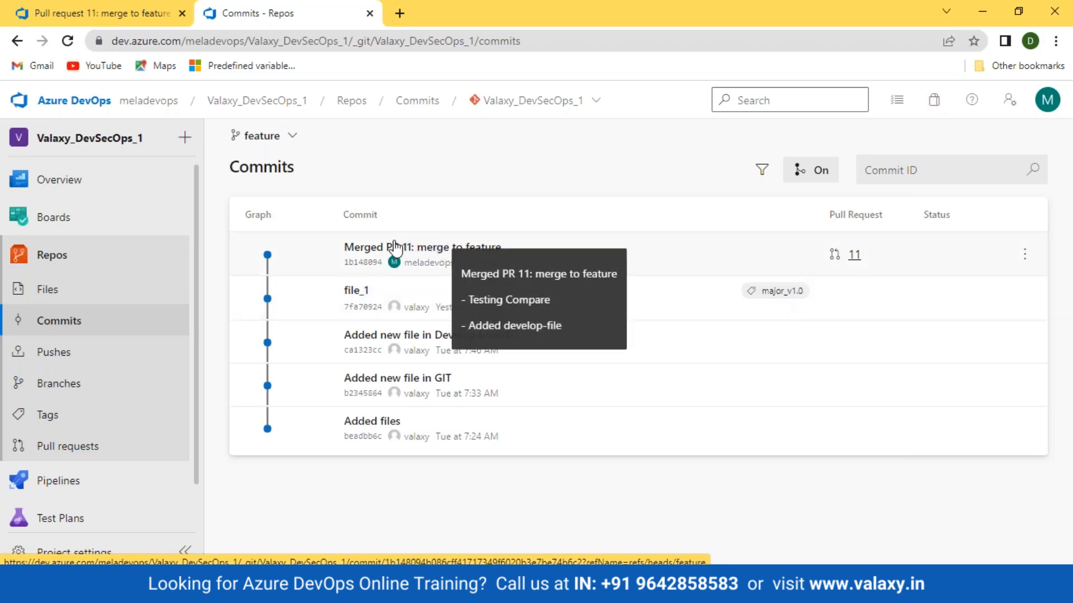
{"action": "left_click_drag", "start_coordinate": [461, 269], "coordinate": [594, 329]}
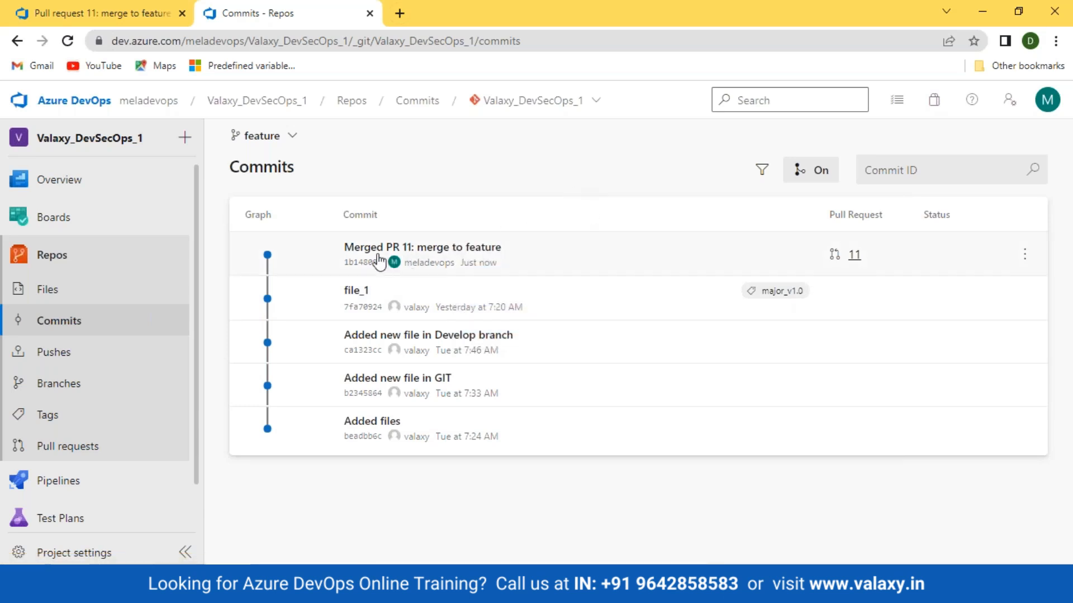
{"action": "mouse_move", "coordinate": [379, 260]}
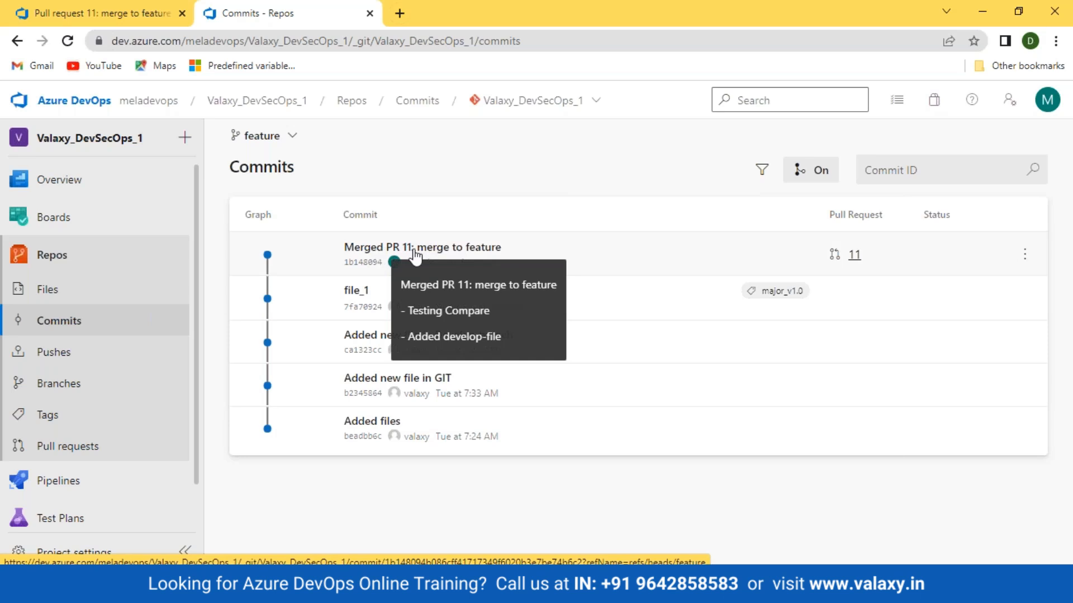